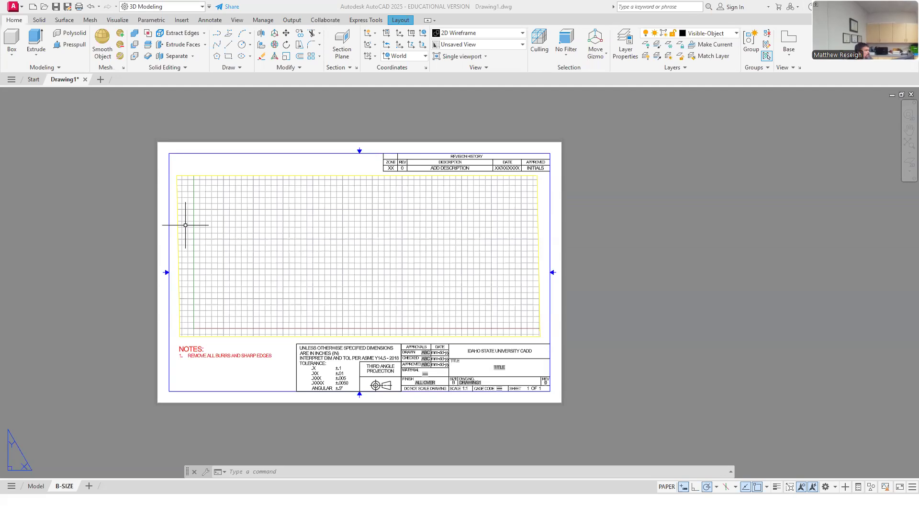
Step: Switch to the browser's course page and open the CADD 1108 3D Angle Bracket assignment under Week 15
left_click_drag(119, 143, 471, 38)
left_click(605, 39)
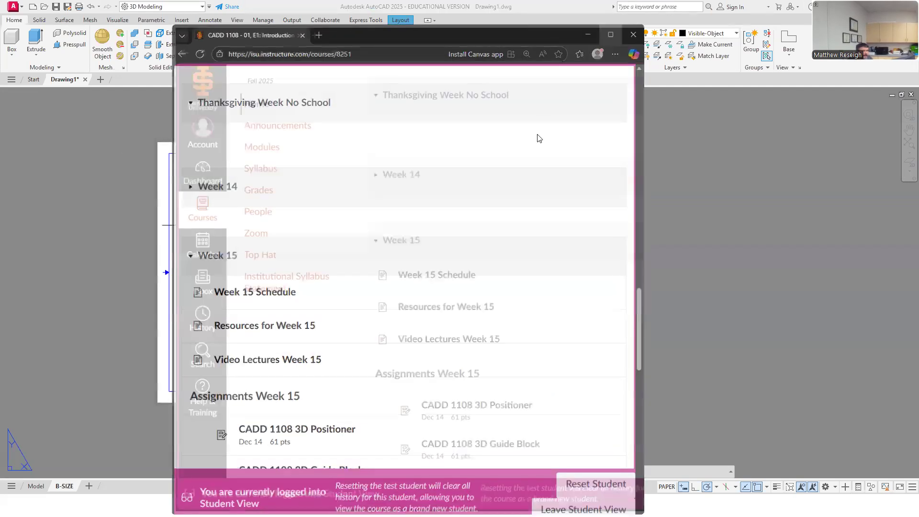
scroll(357, 331, "down", 4)
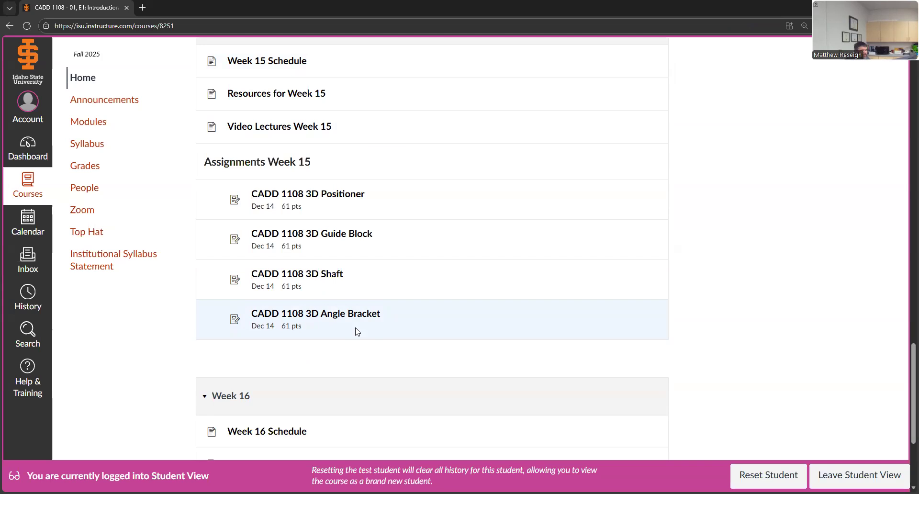
left_click(337, 317)
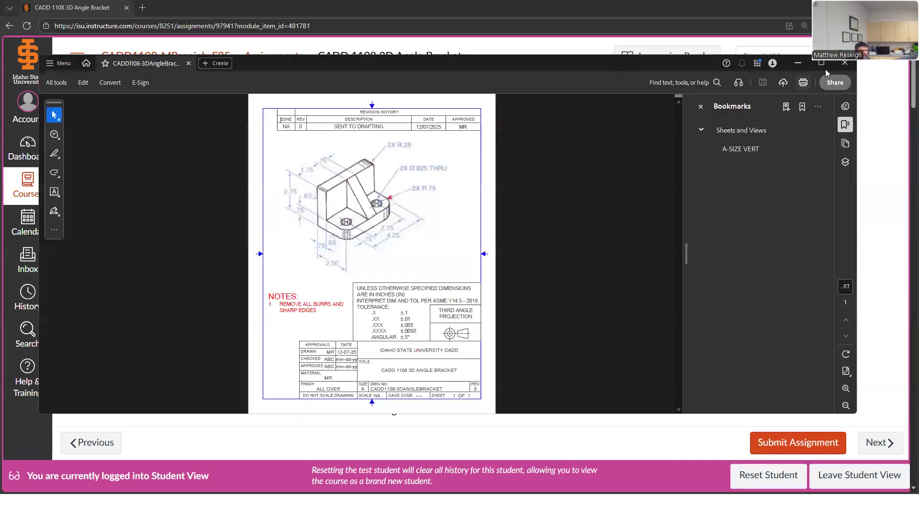
Step: Bring up the CADD1108-3DAngleBracket PDF, close its bookmarks, and dismiss the What's new announcement
left_click(824, 65)
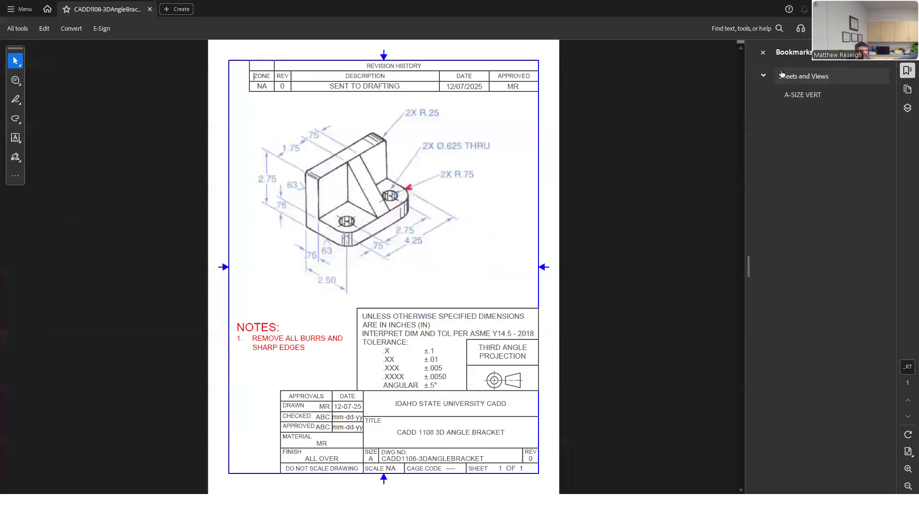
left_click(763, 53)
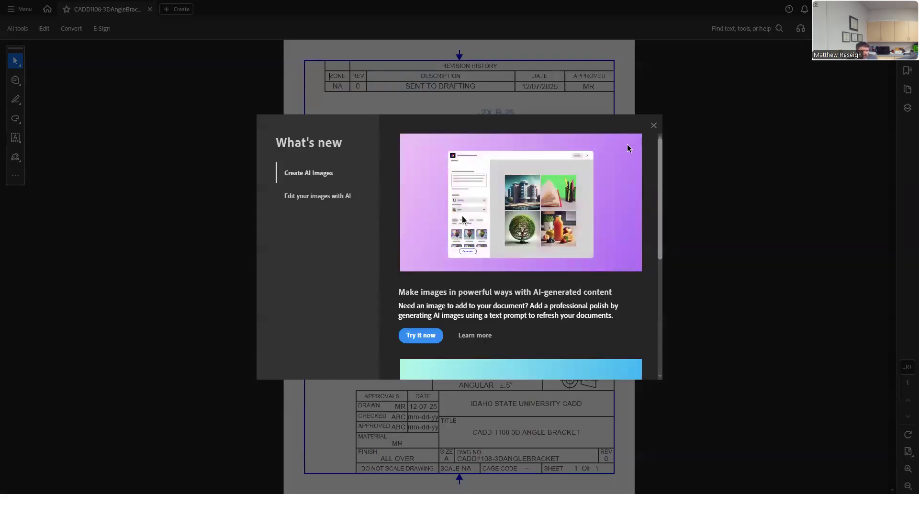
left_click(654, 127)
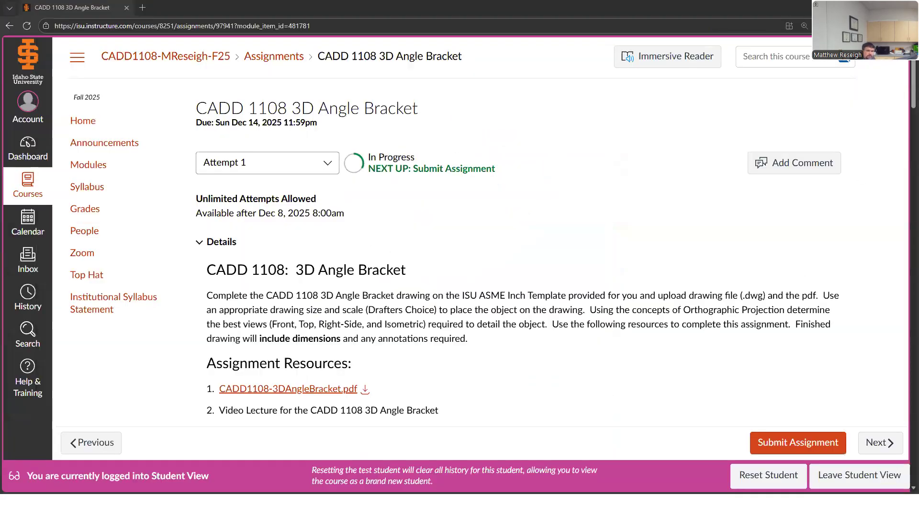
Step: Return to the assignment page in the browser and review its instructions and the dimensioned angle bracket drawing
left_click(864, 7)
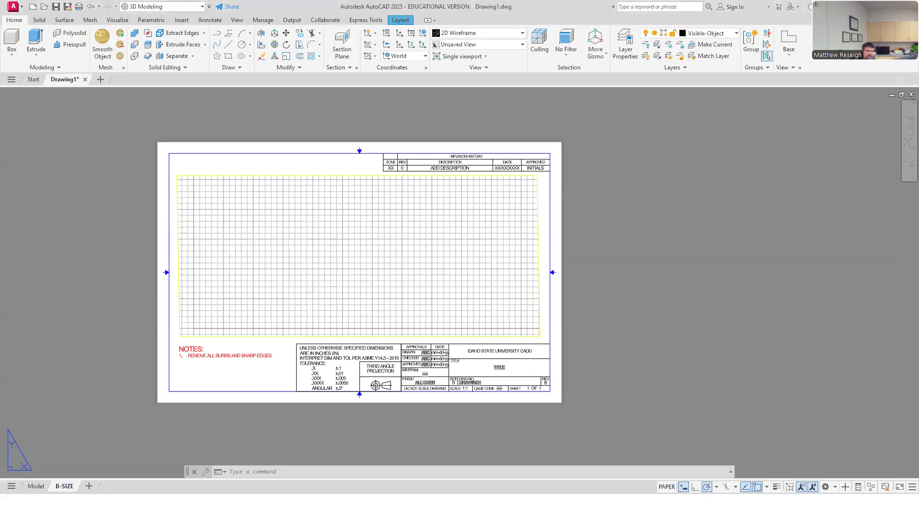
left_click(864, 7)
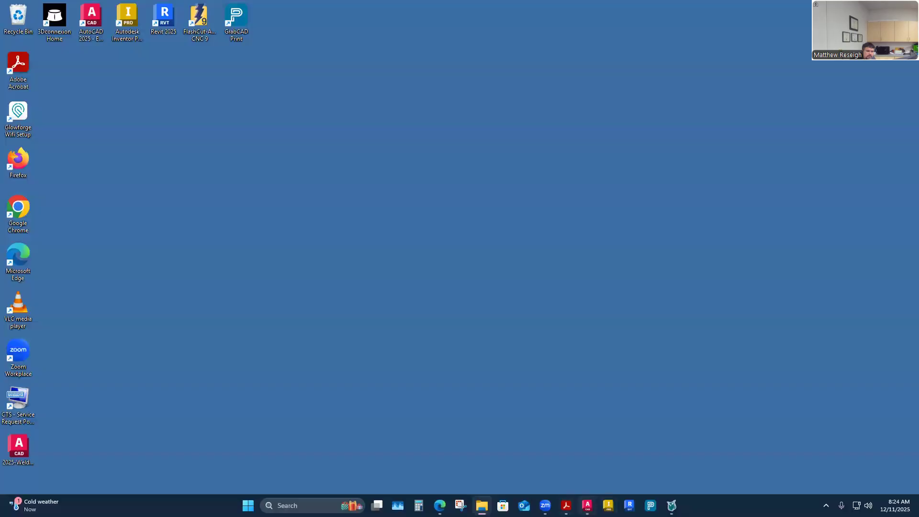
left_click(587, 505)
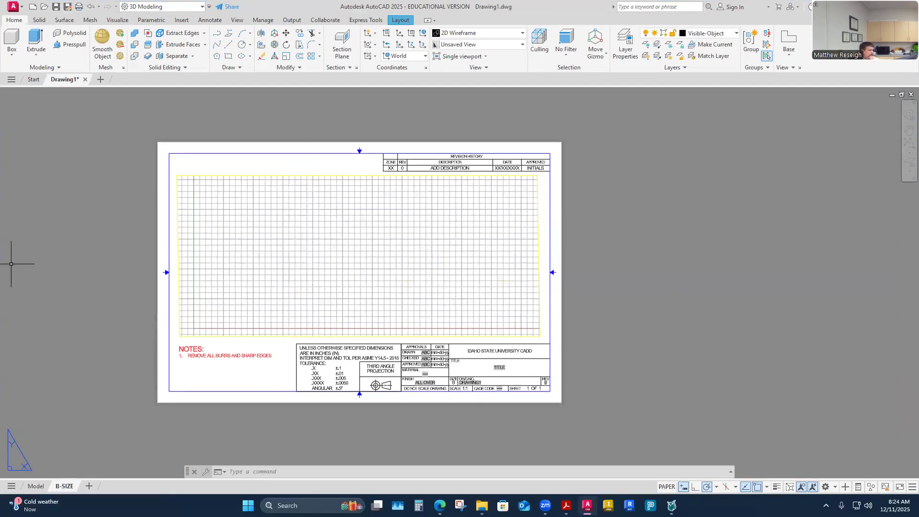
mouse_move(439, 506)
left_click(486, 442)
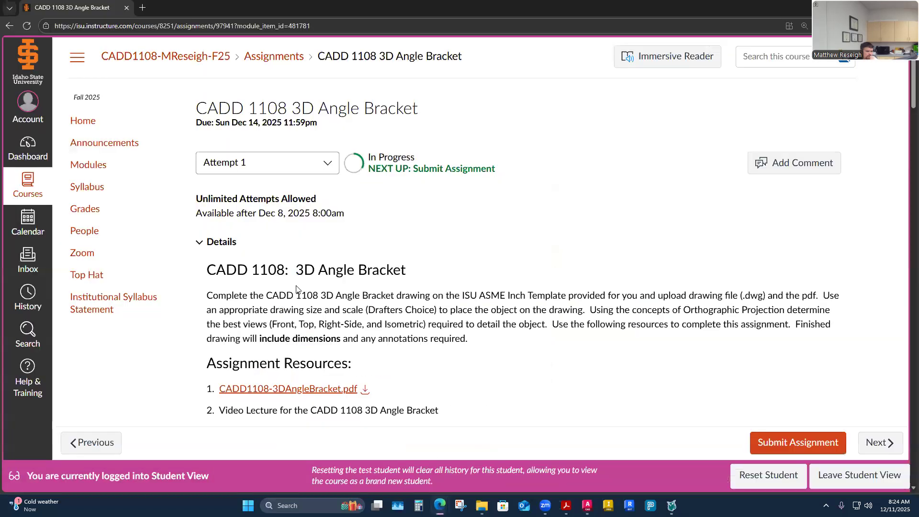
scroll(383, 319, "down", 2)
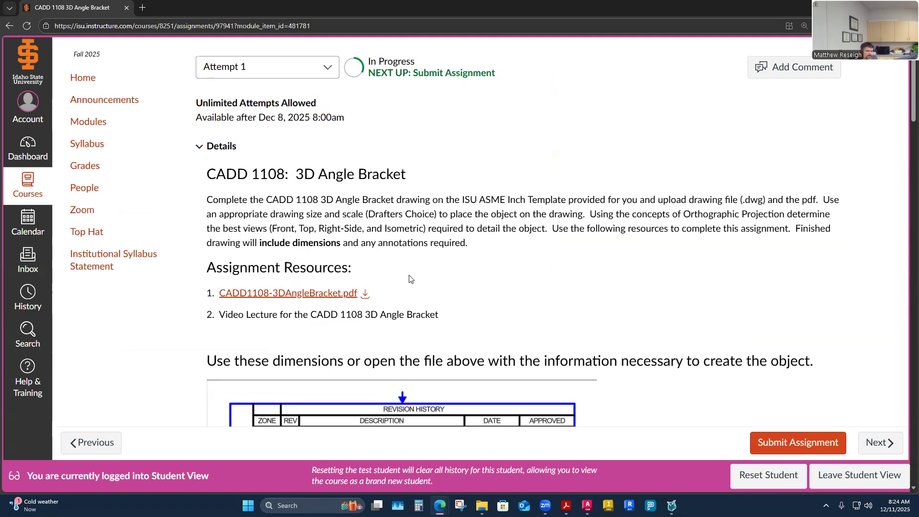
scroll(409, 279, "down", 8)
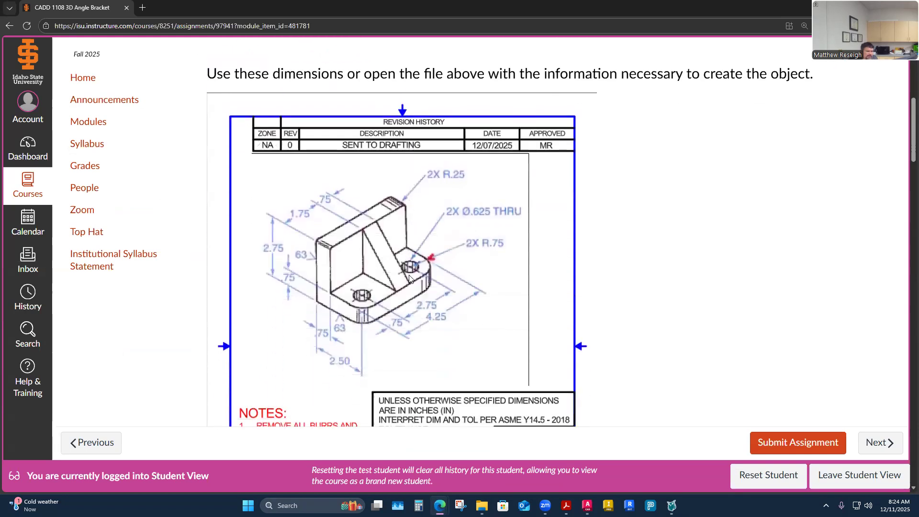
scroll(409, 279, "up", 6)
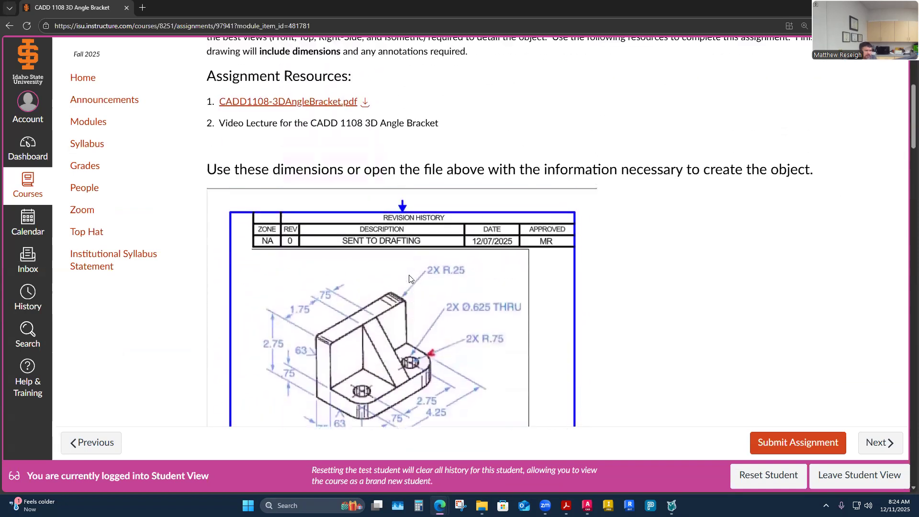
scroll(408, 280, "down", 9)
scroll(402, 282, "up", 10)
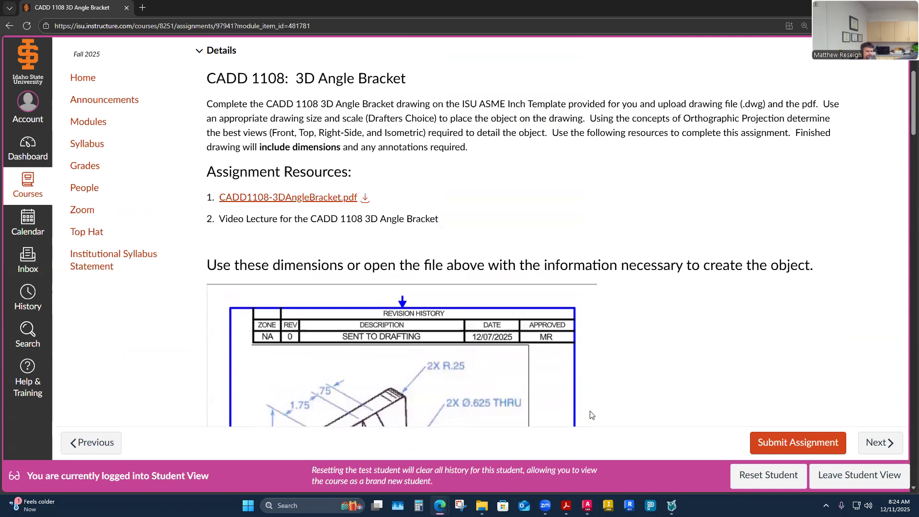
Step: Switch to AutoCAD and delete the yellow-bordered viewport from the B-SIZE layout
left_click(587, 506)
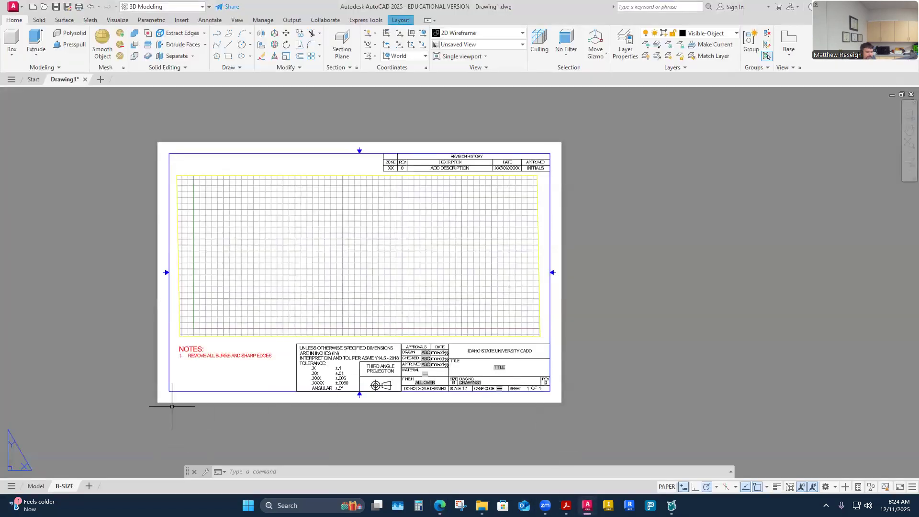
left_click(302, 161)
key("Escape")
left_click(303, 168)
key("Escape")
key("Escape")
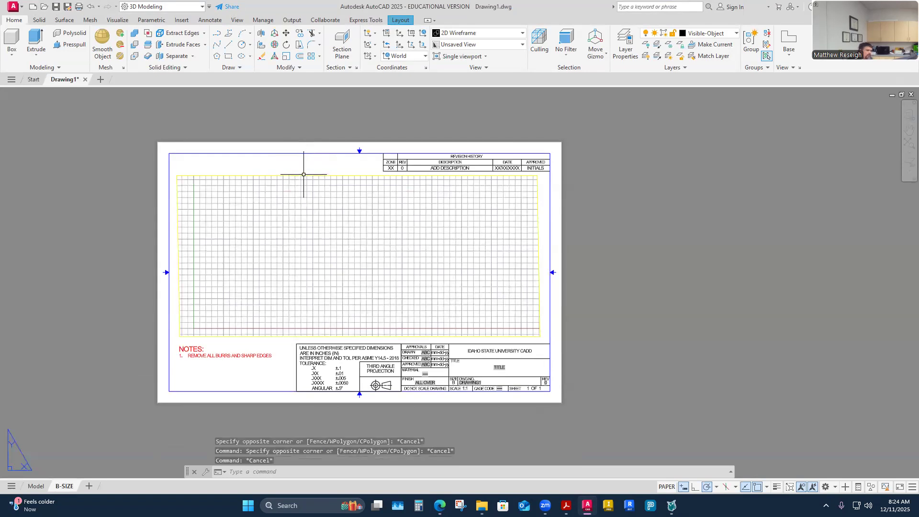
left_click(308, 168)
key("Delete")
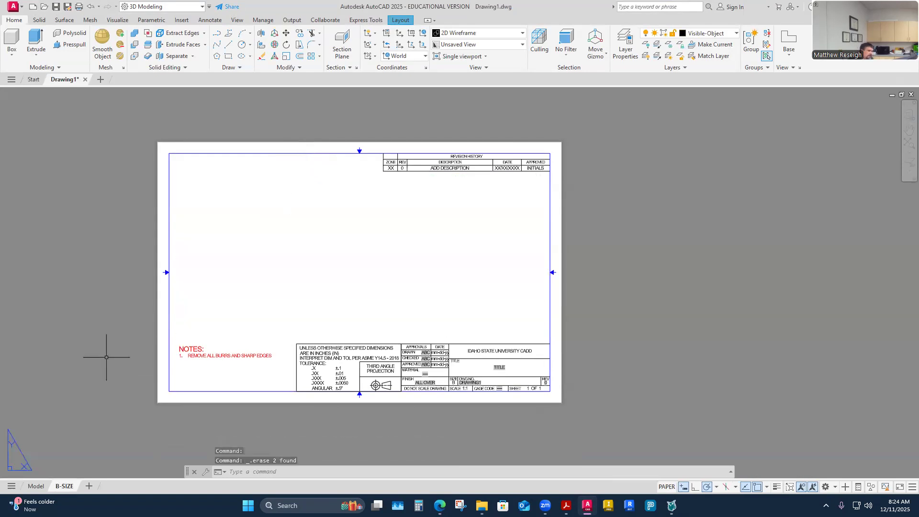
Step: Switch to model space in the 3D Modeling workspace and set the visual style to Shaded with edges
left_click(35, 486)
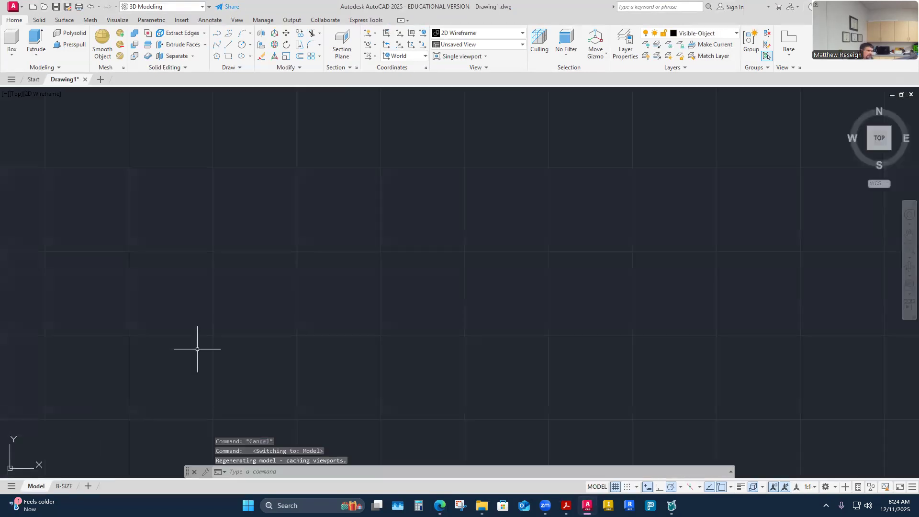
left_click(192, 7)
left_click(135, 37)
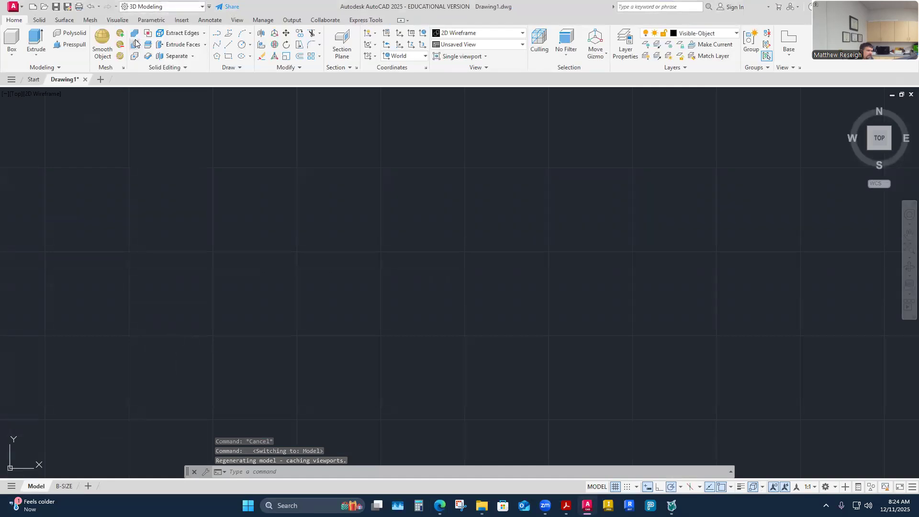
left_click(39, 94)
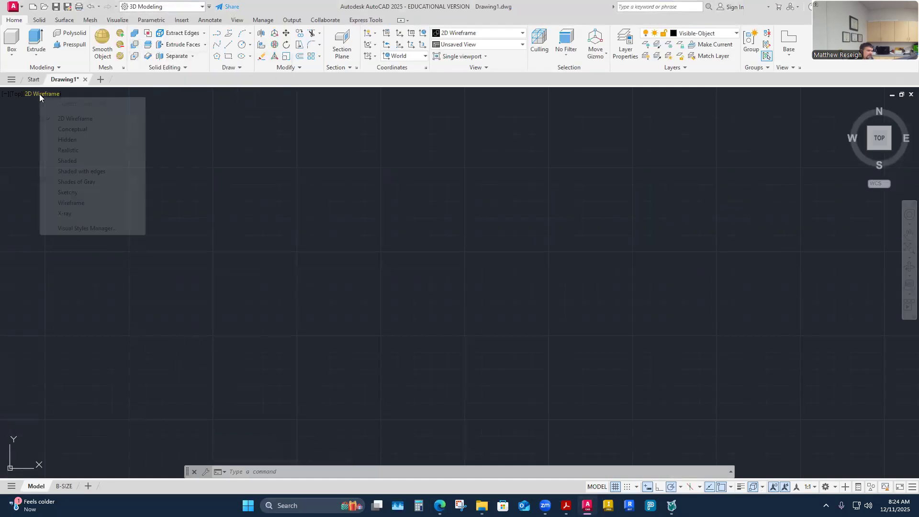
left_click(48, 172)
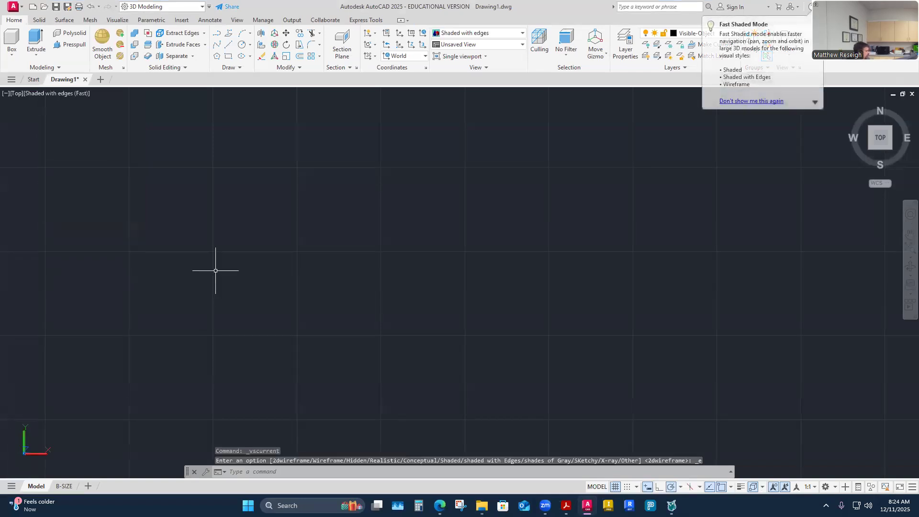
mouse_move(247, 276)
middle_mouse_down("shift")
mouse_move(280, 287)
mouse_move(281, 308)
mouse_move(229, 297)
mouse_move(252, 315)
mouse_move(236, 323)
middle_mouse_up("shift")
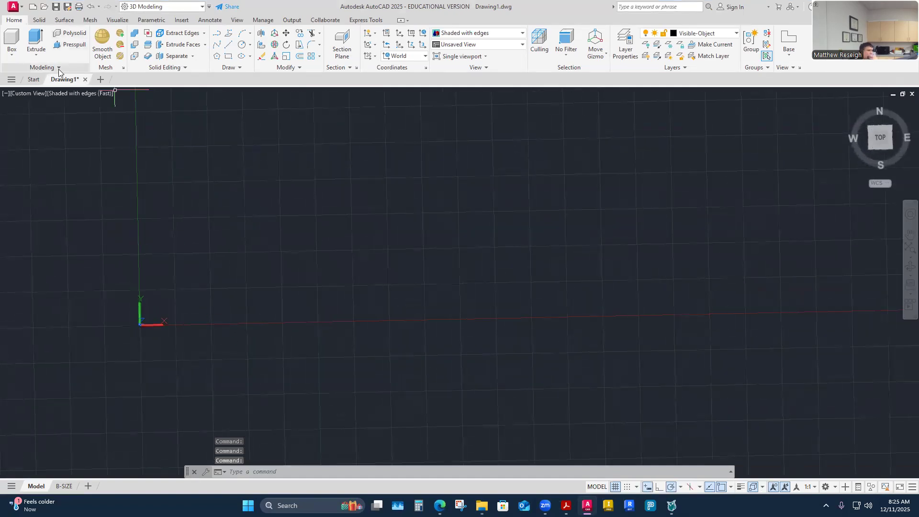
left_click(12, 51)
left_click(26, 71)
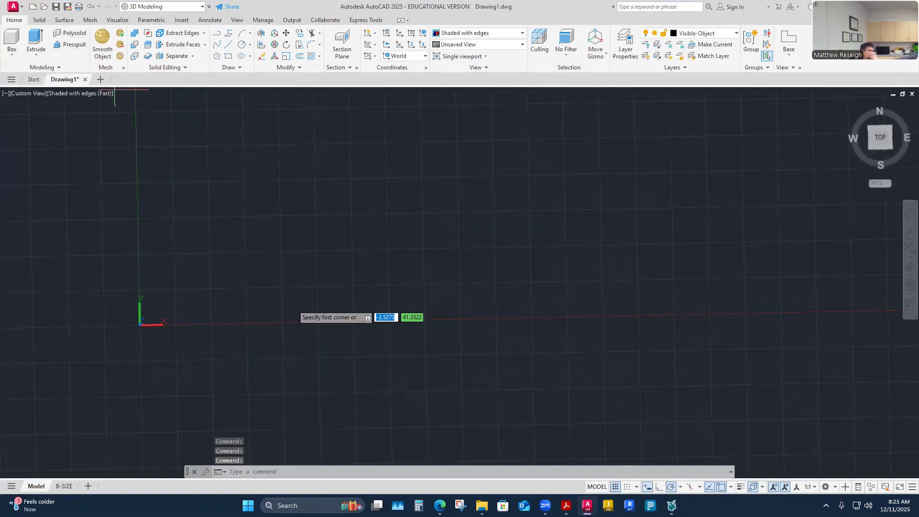
scroll(187, 254, "up", 3)
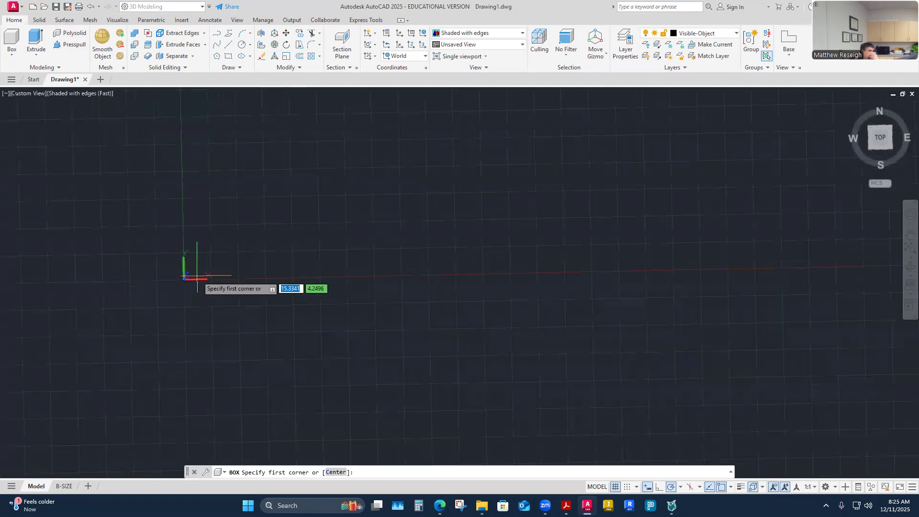
left_click(196, 217)
mouse_move(256, 244)
middle_mouse_down("shift")
mouse_move(268, 305)
mouse_move(286, 298)
middle_mouse_up("shift")
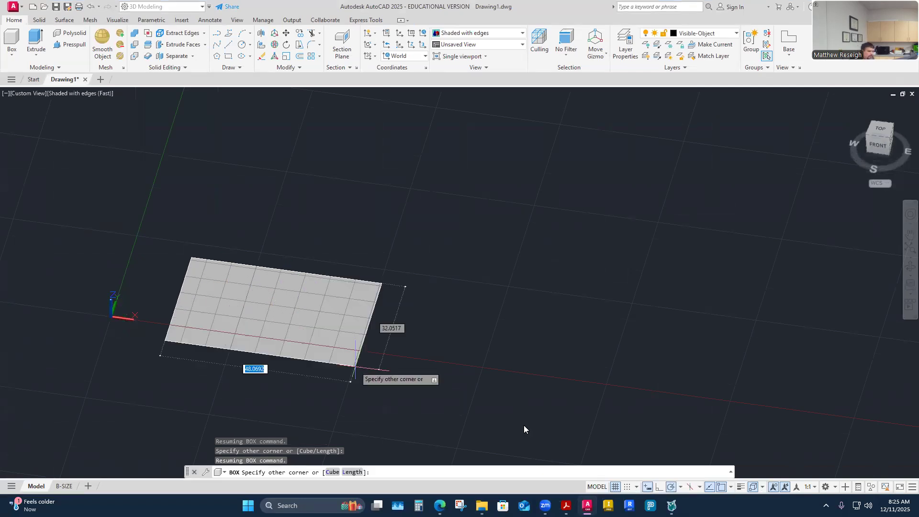
left_click(566, 505)
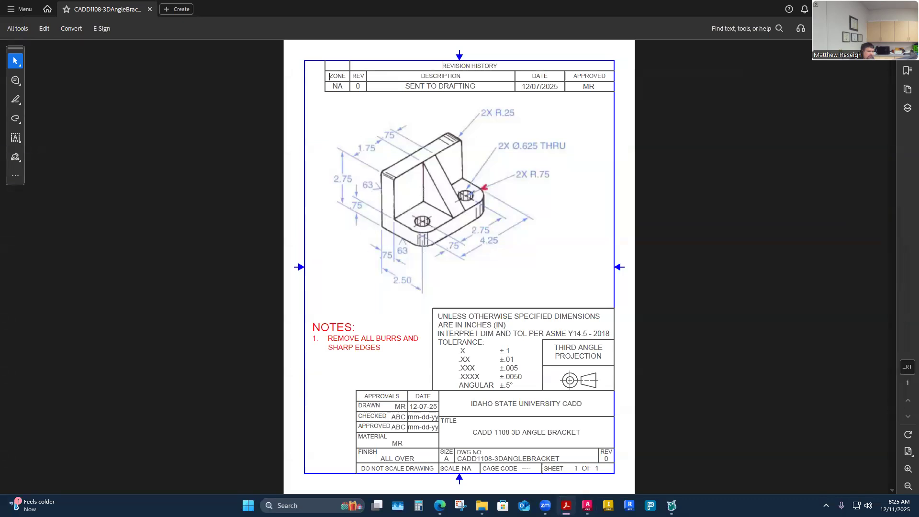
left_click(587, 506)
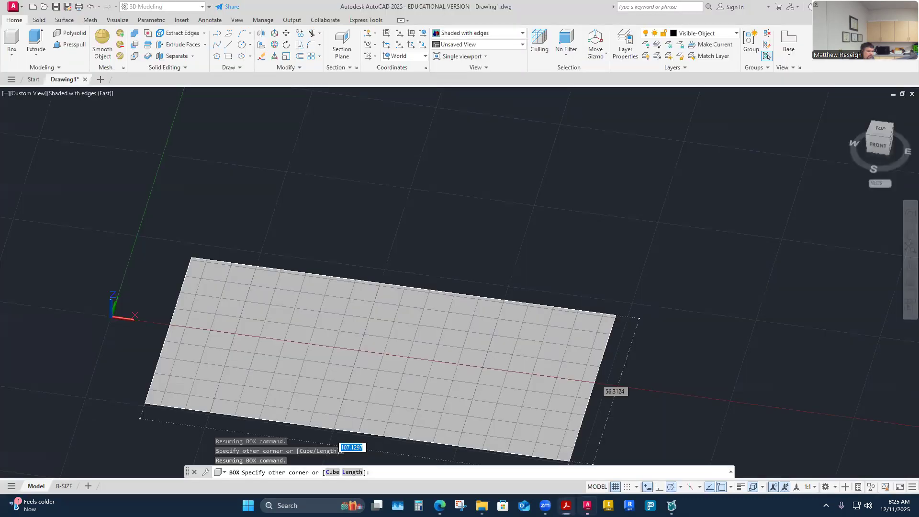
type("4.25")
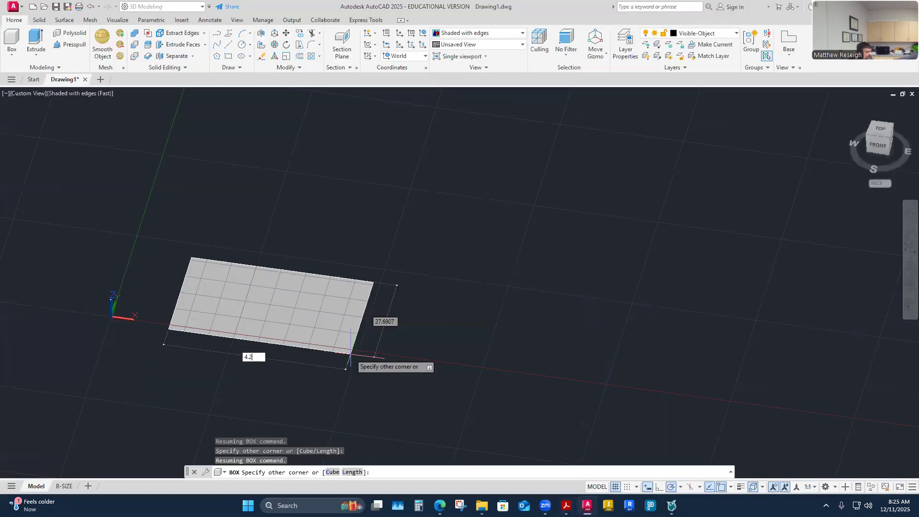
key("Return")
scroll(237, 310, "up", 4)
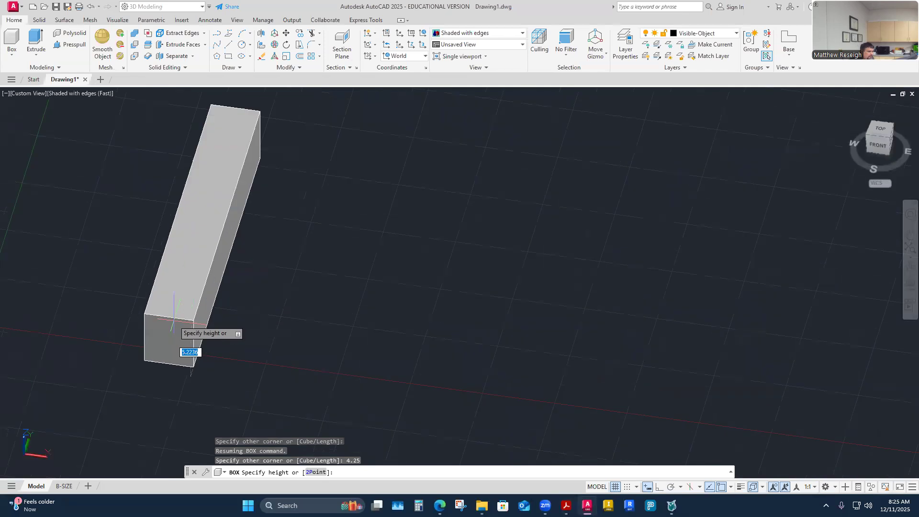
key("Escape")
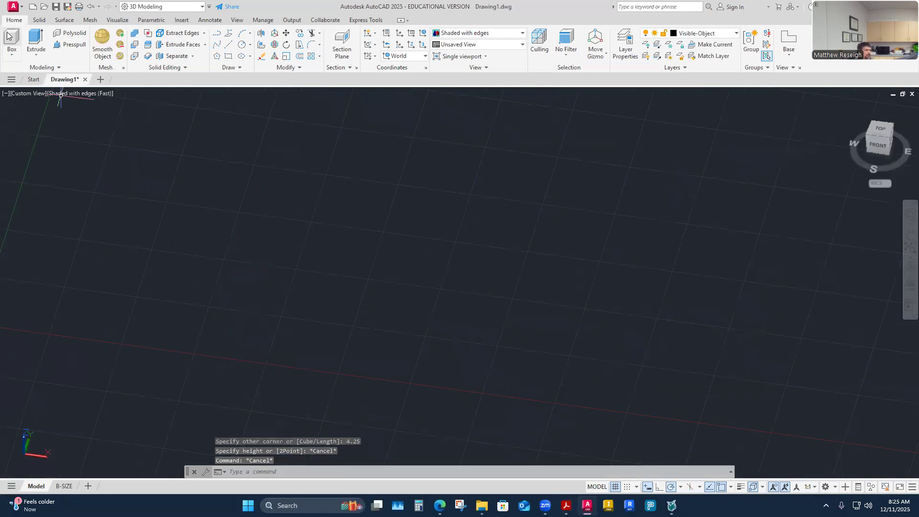
Step: Create a solid box 4.25 long, 2.5 deep and 2.75 high in model space
left_click(12, 53)
left_click(32, 72)
left_click(152, 352)
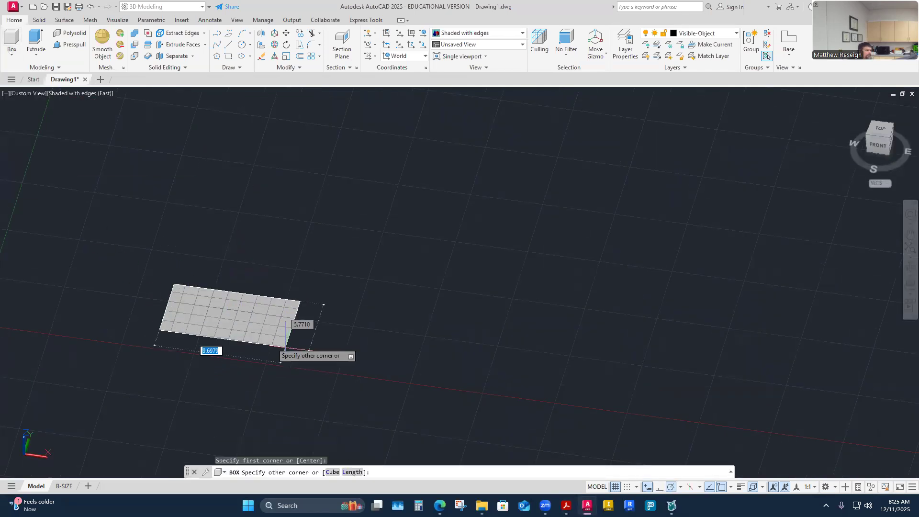
type("4.25")
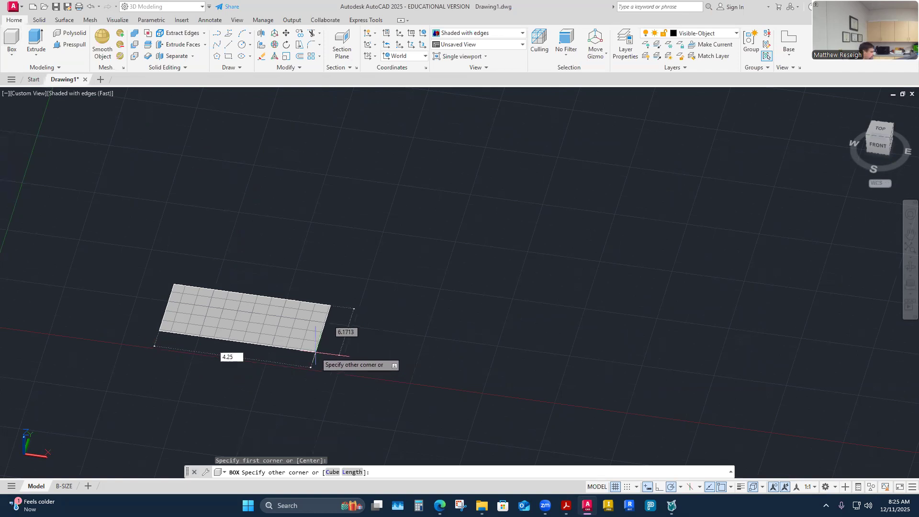
key("Tab")
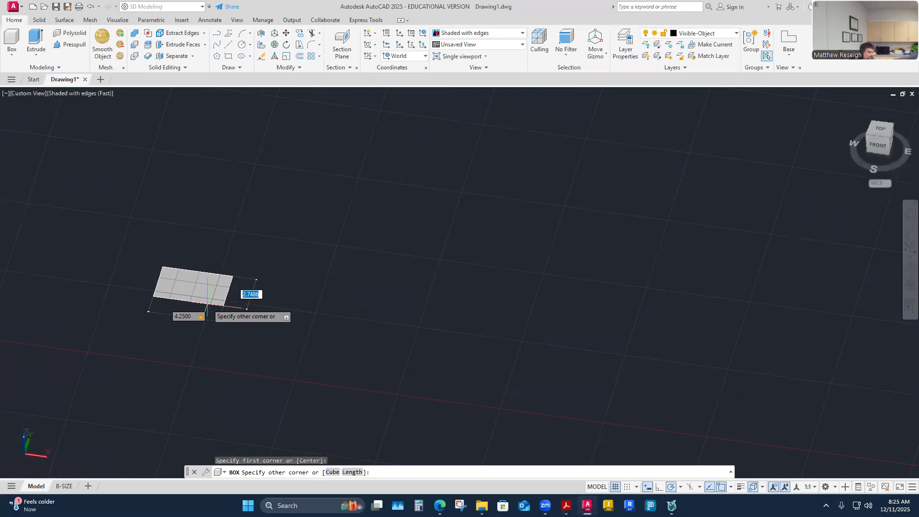
type("2.")
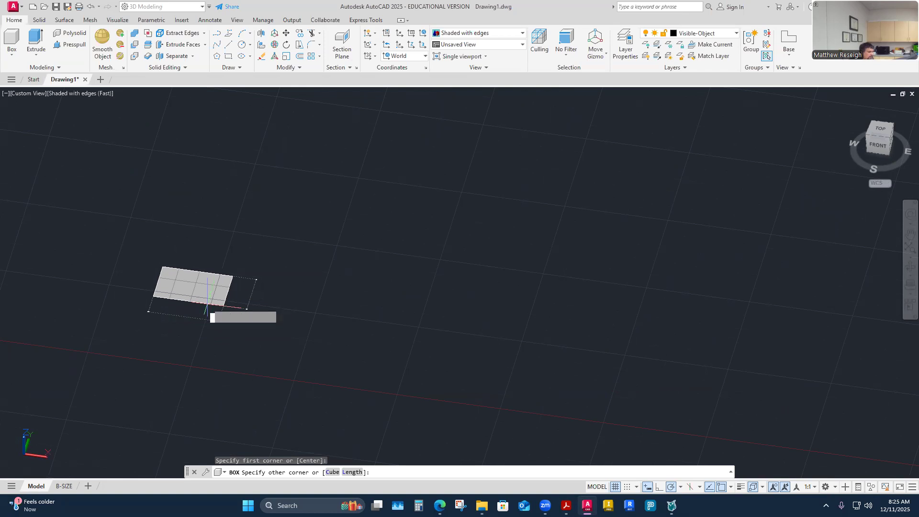
key("Return")
type("2.75")
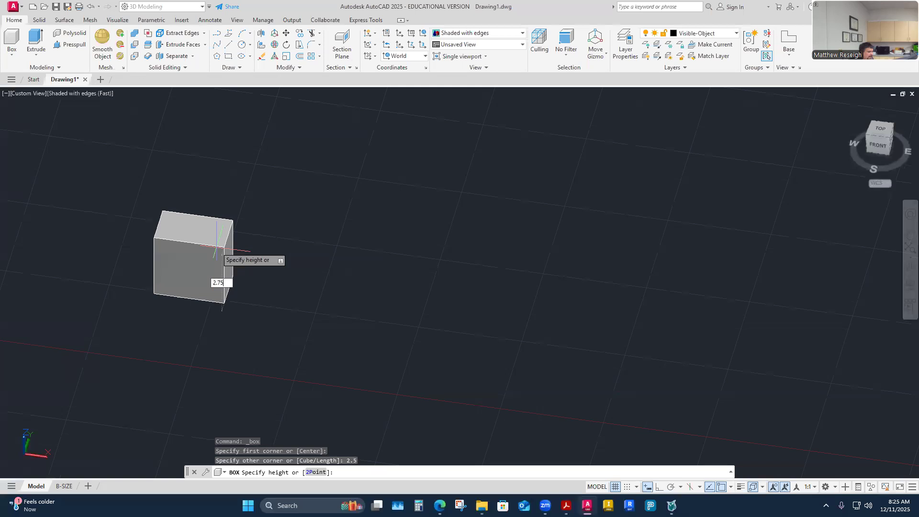
key("Return")
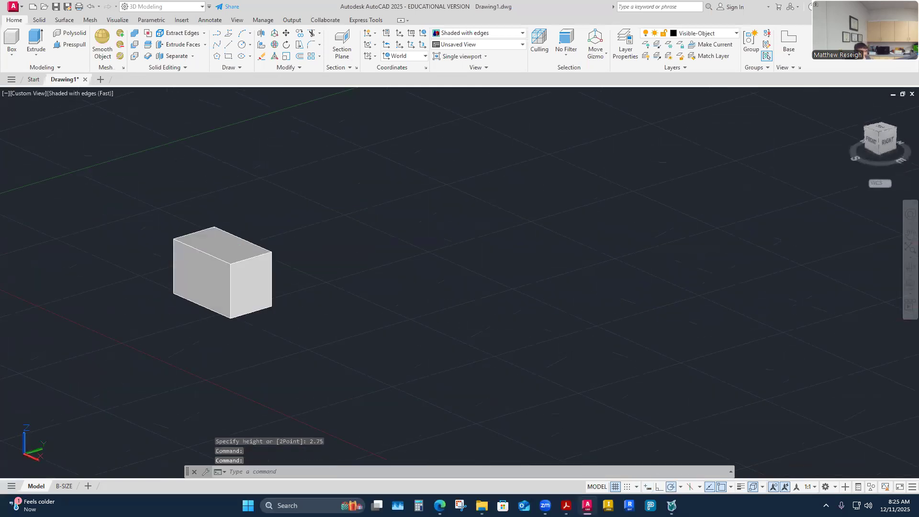
Step: Examine the box at an angle and from the front, and compare it with the dimensioned angle bracket PDF
middle_click_drag(217, 247, 256, 243, "shift")
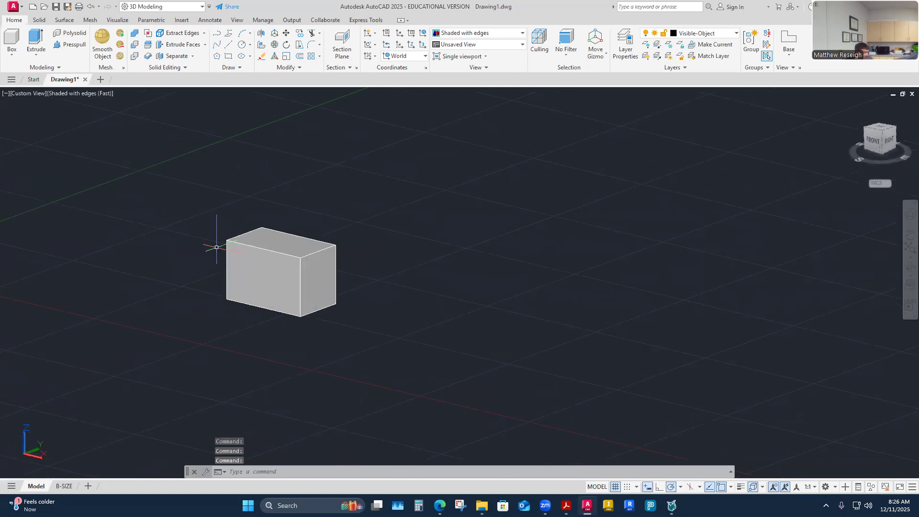
middle_click_drag(483, 328, 362, 326, "shift")
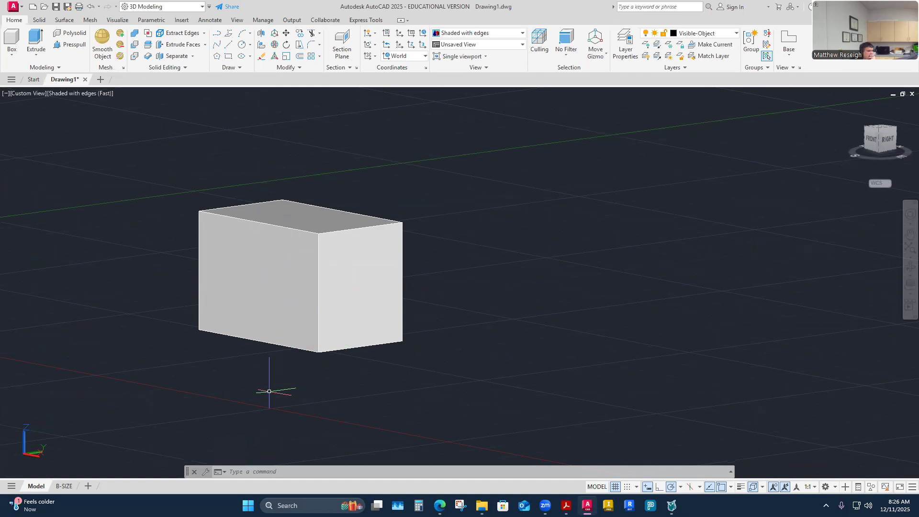
middle_click_drag(433, 337, 733, 160, "shift")
left_click(881, 149)
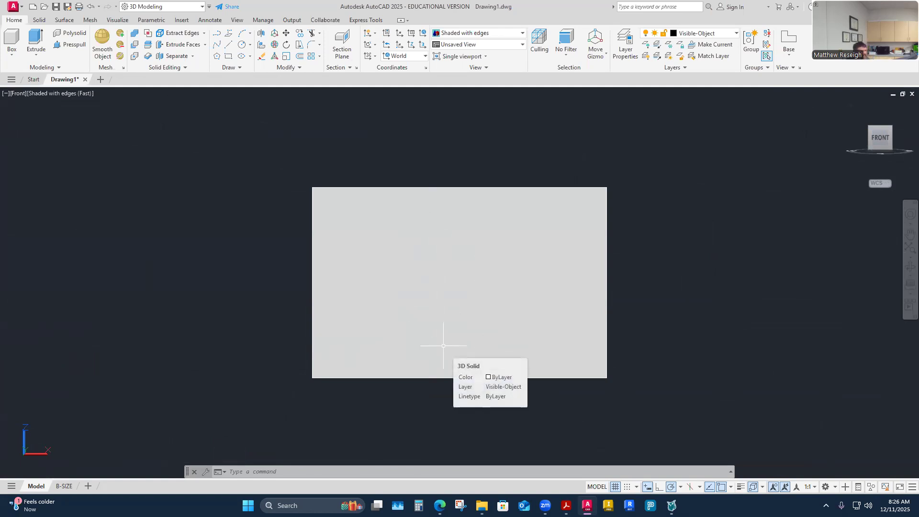
left_click(566, 506)
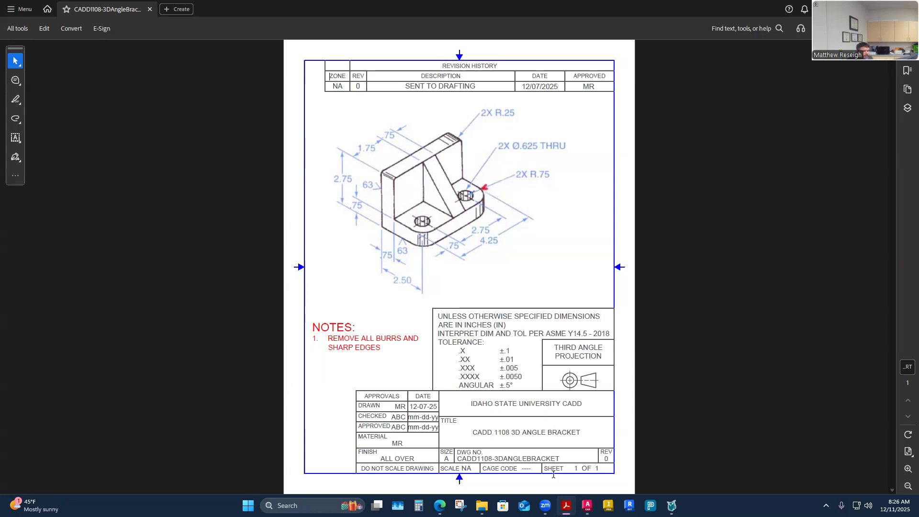
left_click(587, 505)
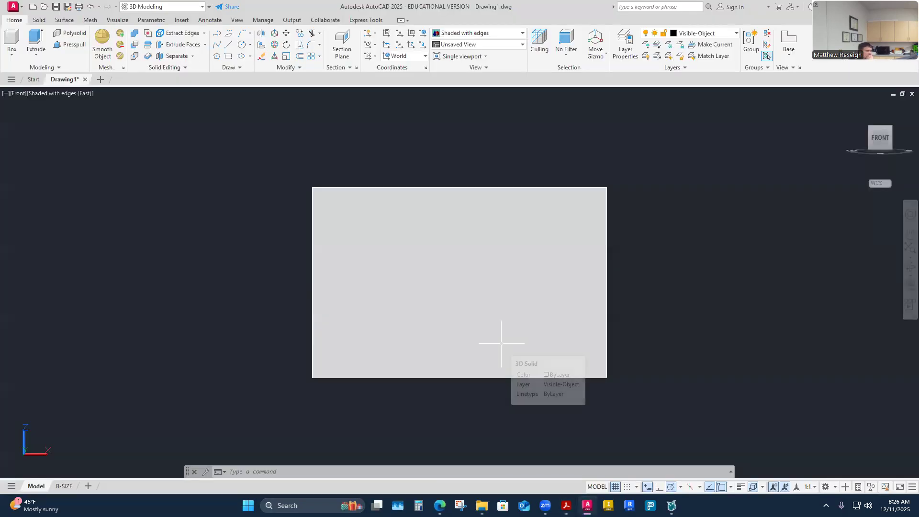
Step: Return the box to an angled 3D view and make Construction the current layer
middle_click_drag(492, 328, 506, 365, "shift")
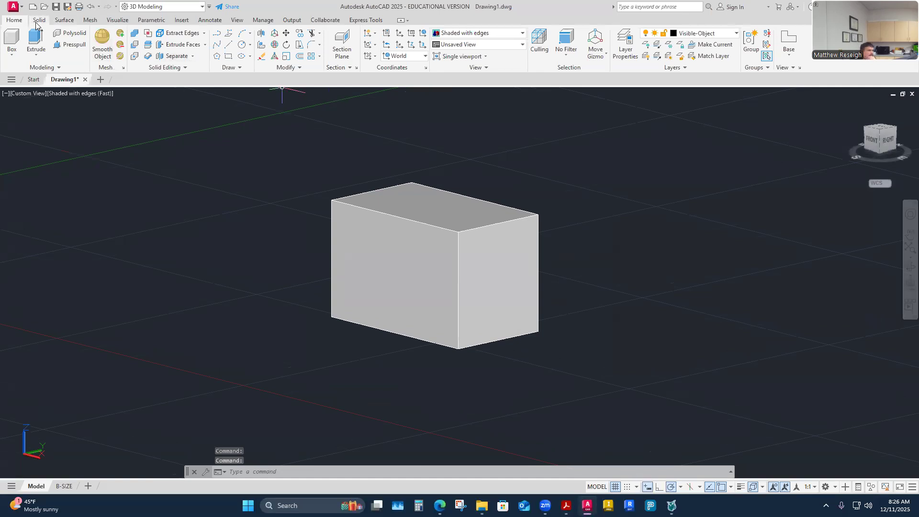
left_click(736, 33)
left_click(689, 109)
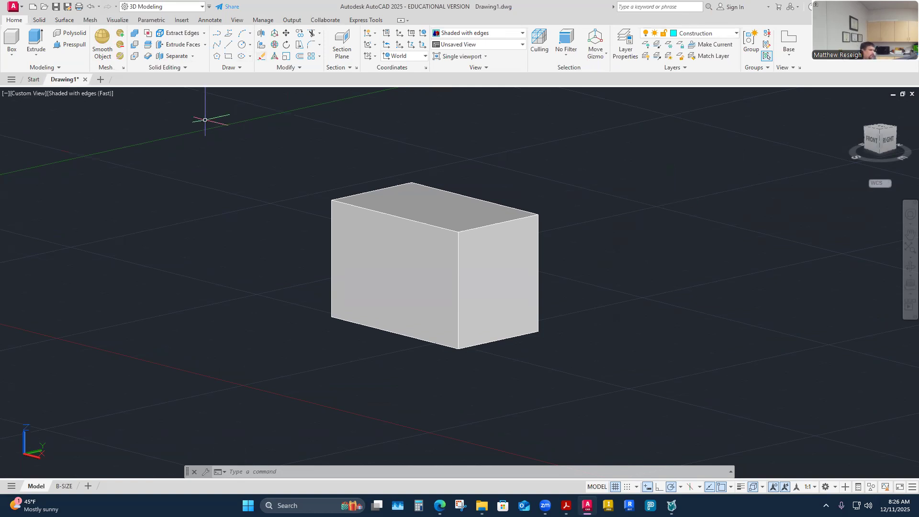
Step: Examine the box from several sides and review the bracket PDF for the dimensions of its L-shaped end profile
middle_click_drag(207, 132, 420, 256, "shift")
middle_click_drag(344, 273, 79, 147, "shift")
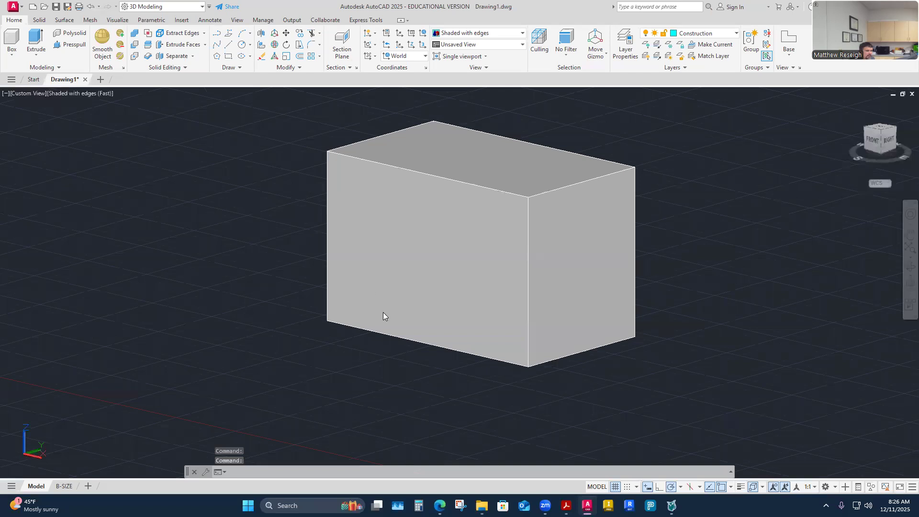
middle_click_drag(270, 255, 441, 372, "shift")
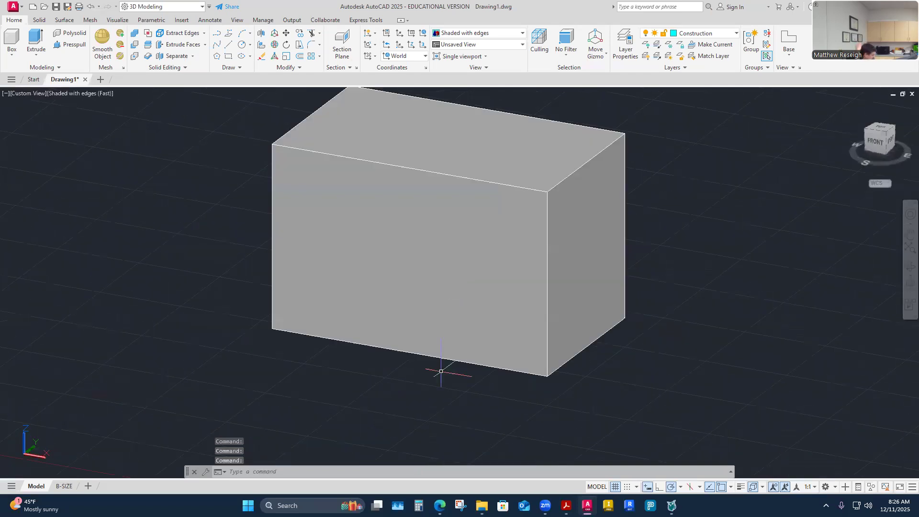
middle_click_drag(529, 345, 582, 264, "shift")
left_click(582, 264)
key("Escape")
key("Escape")
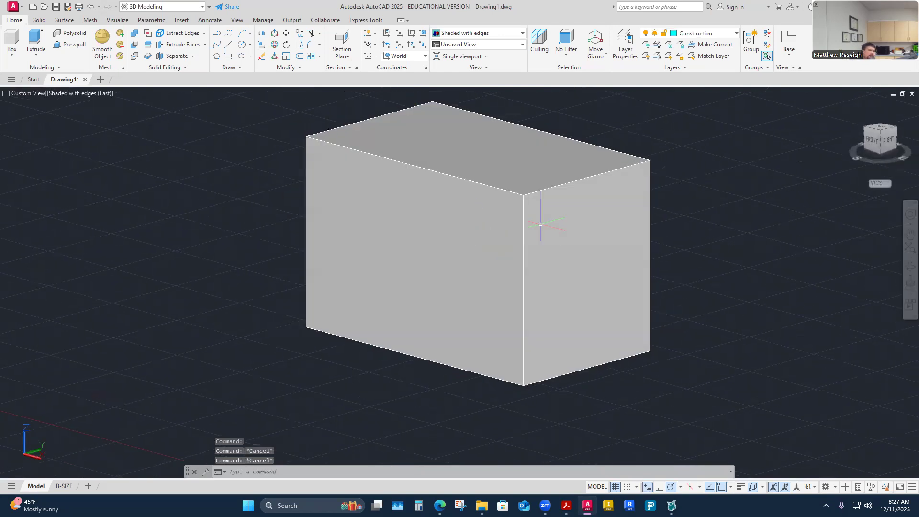
middle_click_drag(456, 249, 372, 326, "shift")
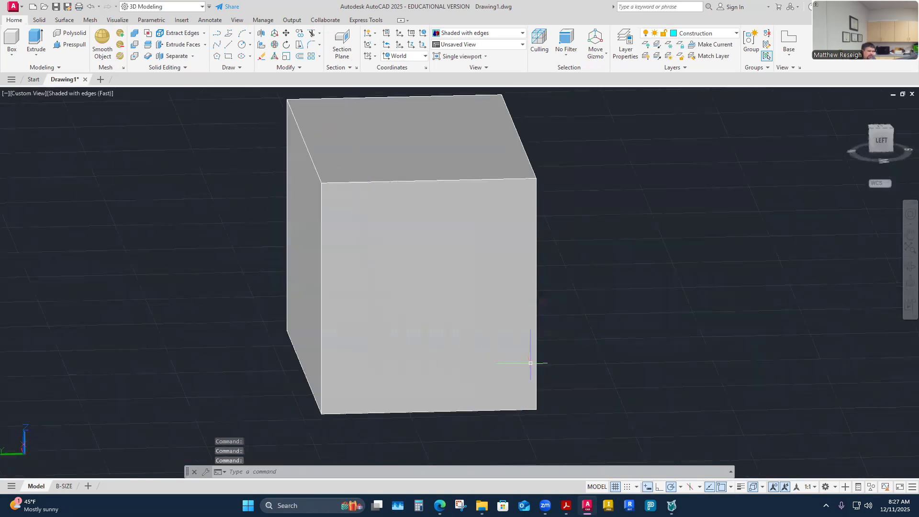
middle_click_drag(455, 256, 614, 268, "shift")
middle_click_drag(619, 299, 446, 347, "shift")
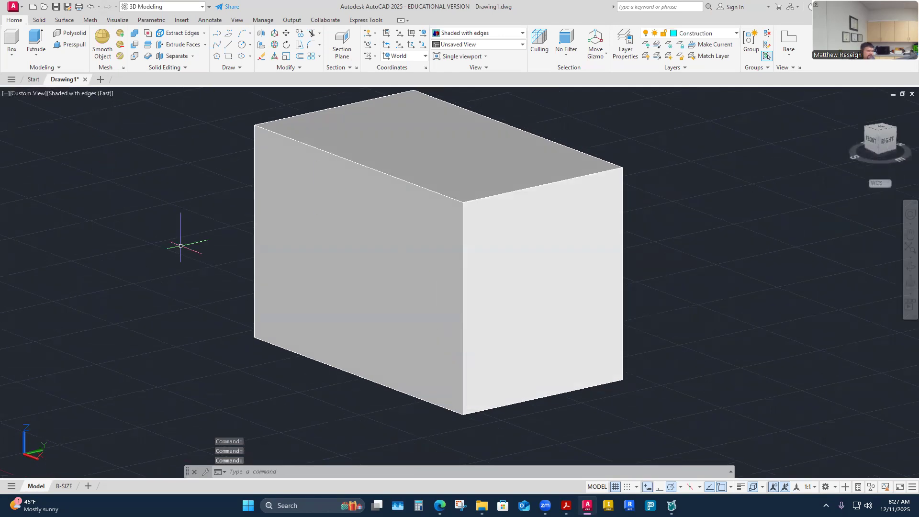
middle_click_drag(449, 277, 445, 280, "shift")
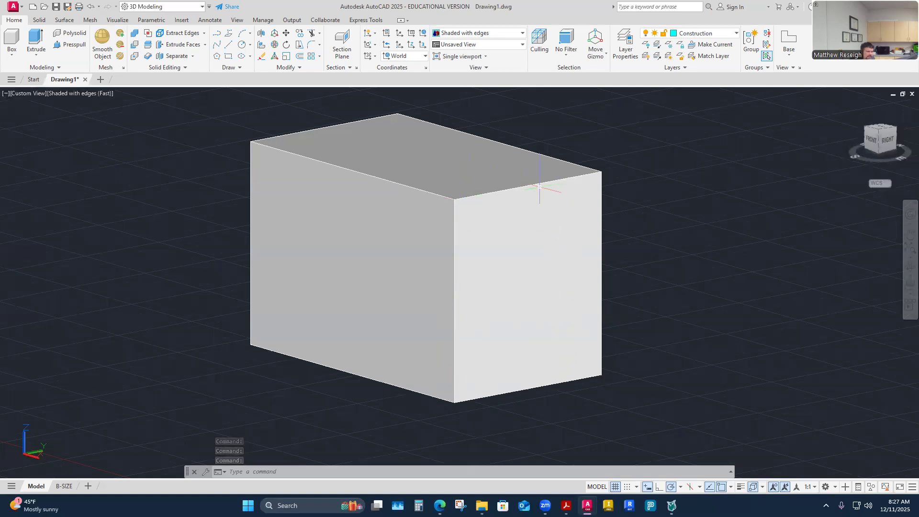
left_click(567, 506)
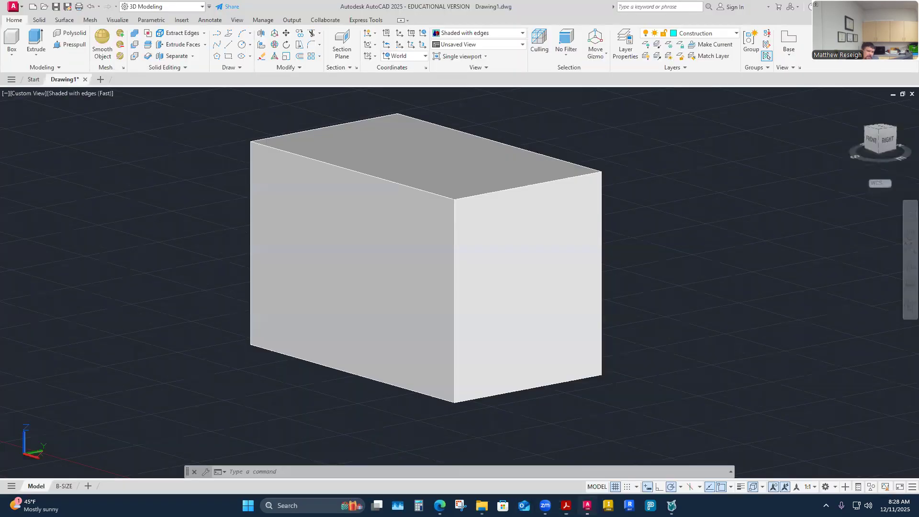
left_click(588, 506)
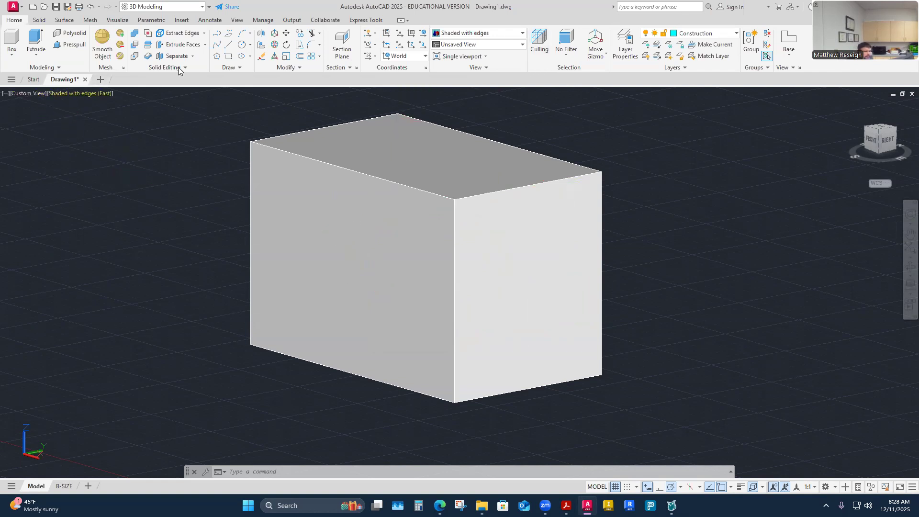
Step: Draw a rectangular polyline 1.75 wide and 2 high on the box's right end face, starting at its upper front corner
left_click(218, 37)
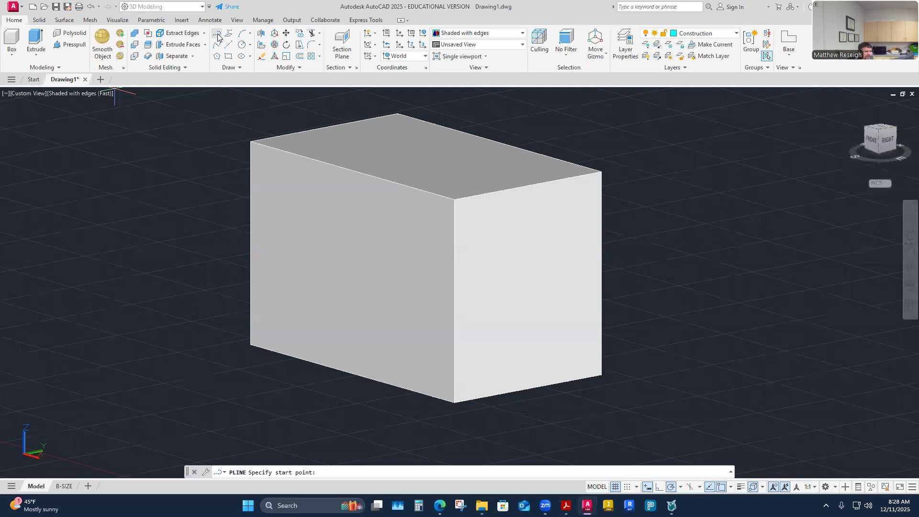
scroll(647, 239, "up", 2)
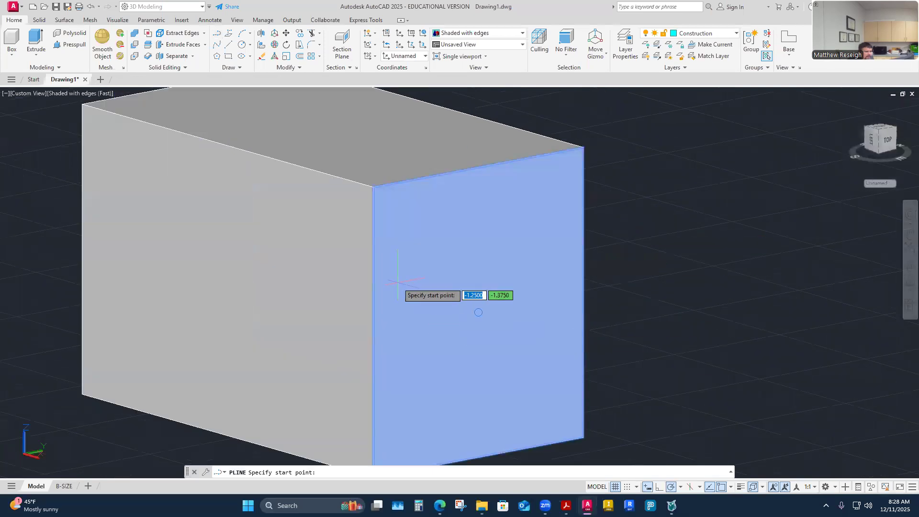
left_click(373, 186)
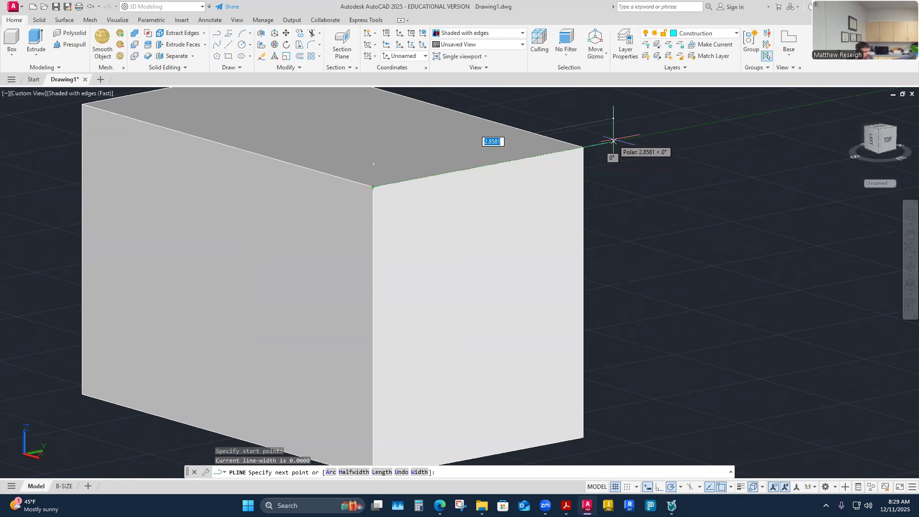
type("1.75")
key("Return")
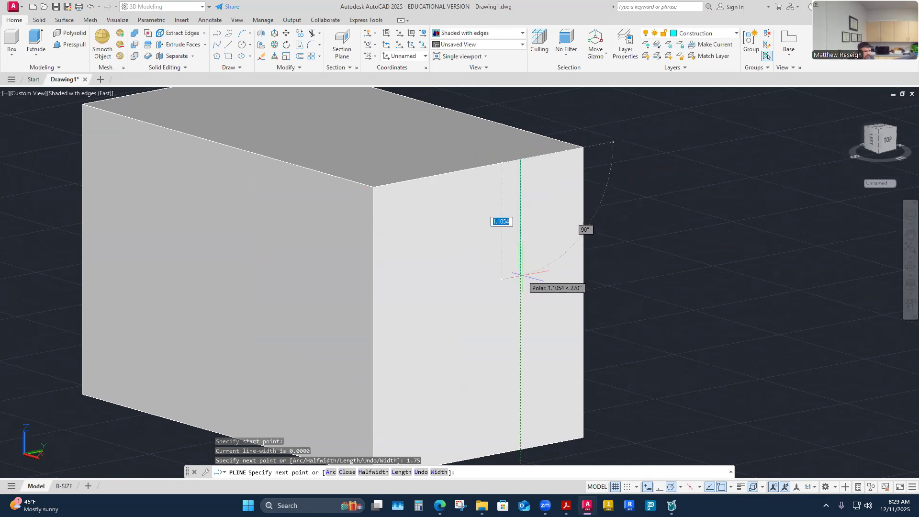
type("2")
key("Return")
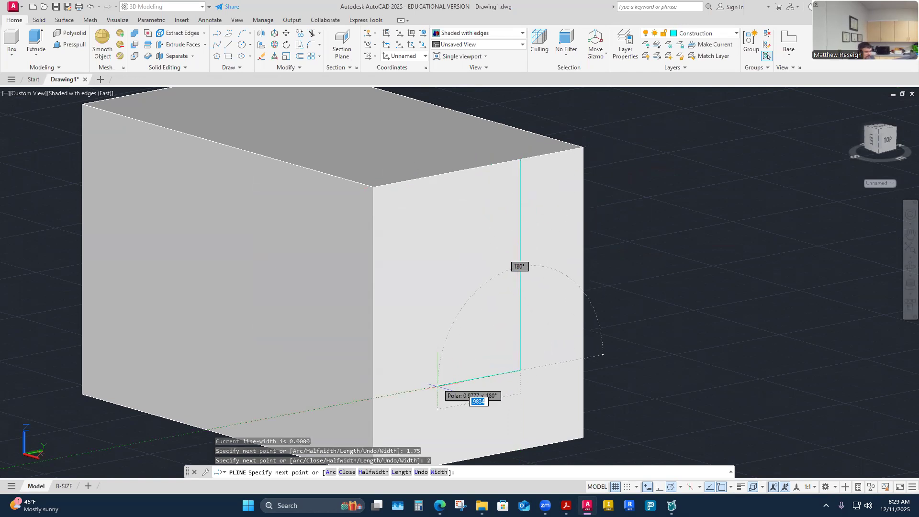
left_click(373, 398)
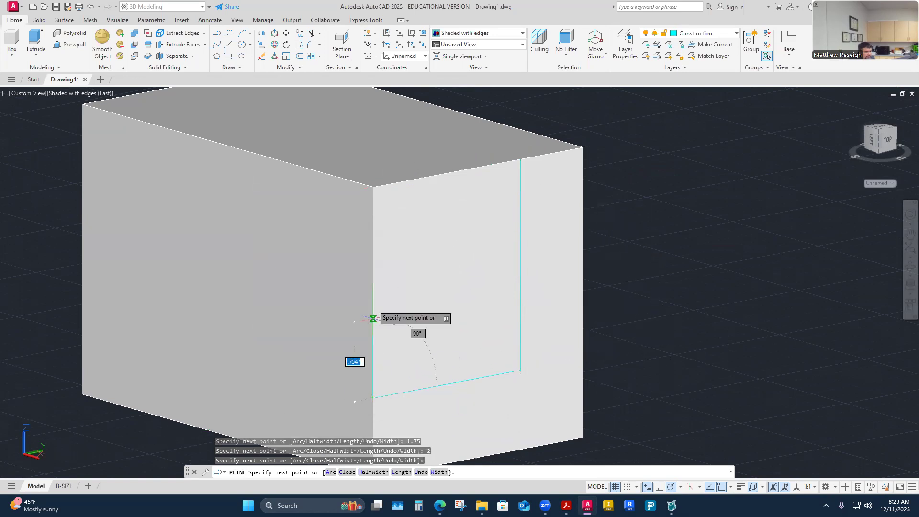
left_click(374, 184)
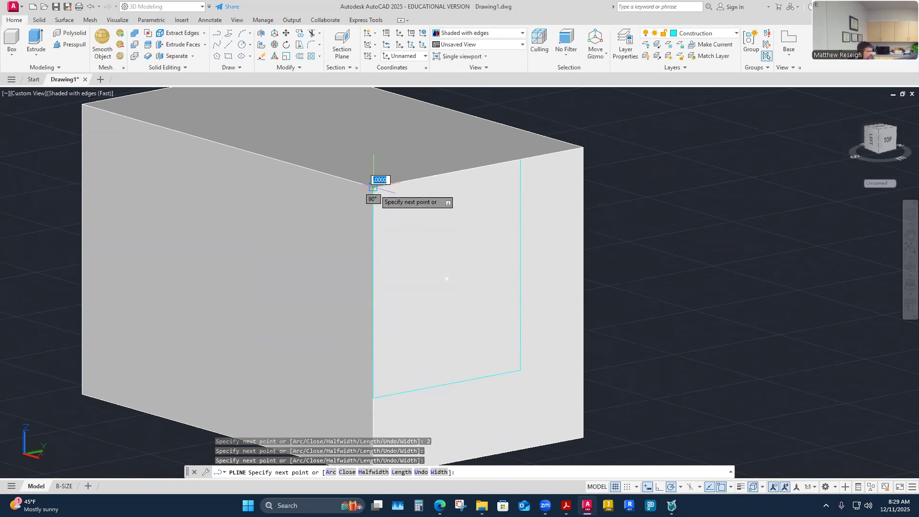
key("Escape")
scroll(478, 270, "down", 2)
scroll(435, 271, "up", 2)
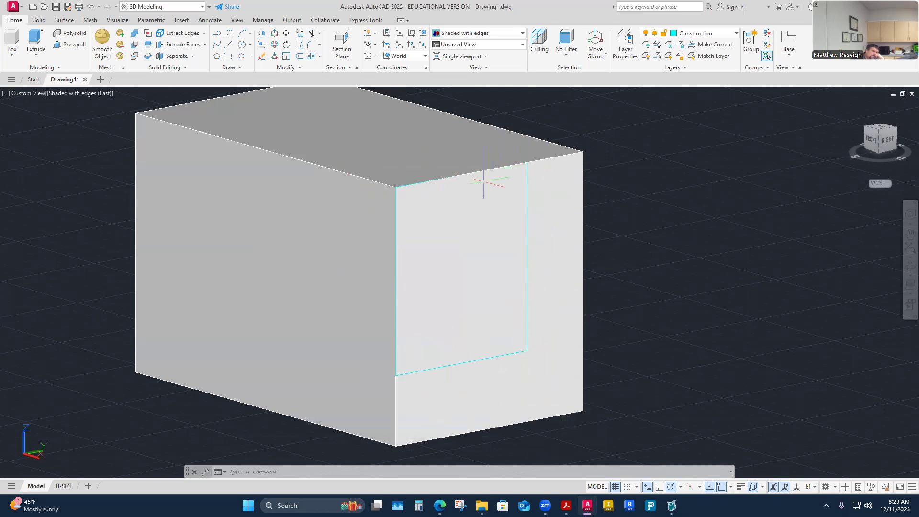
Step: Examine the box and the cut-out outline on its right end face from several angles
mouse_move(514, 173)
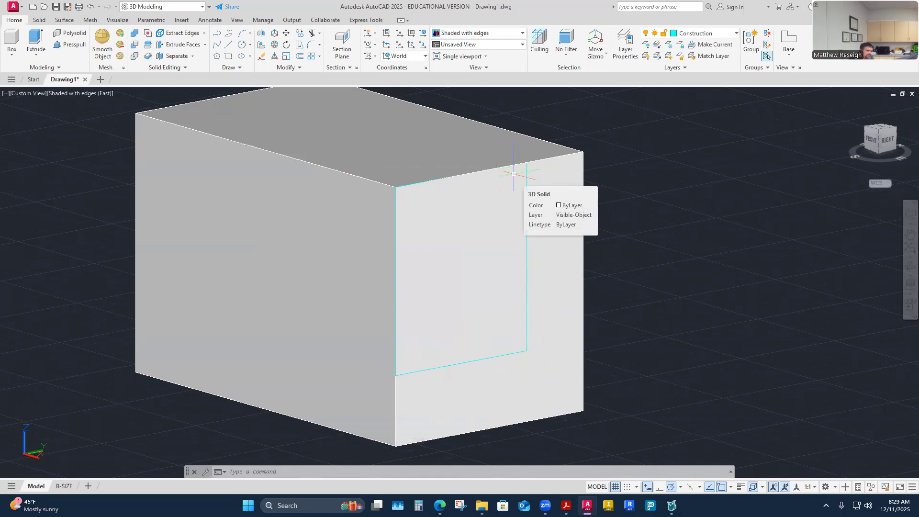
middle_click_drag(599, 216, 596, 335, "shift")
middle_click_drag(508, 265, 508, 270, "shift")
left_click(507, 270)
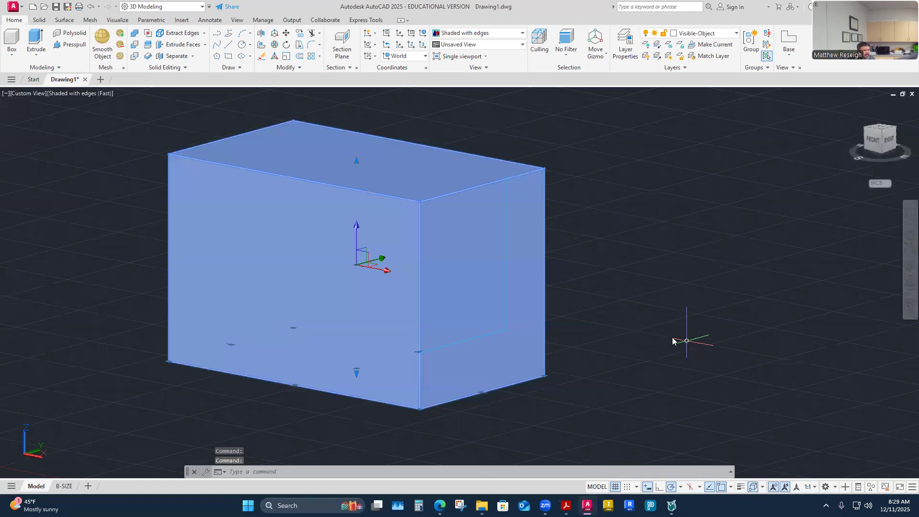
middle_click_drag(687, 341, 656, 328, "shift")
key("Escape")
key("Escape")
key("Escape")
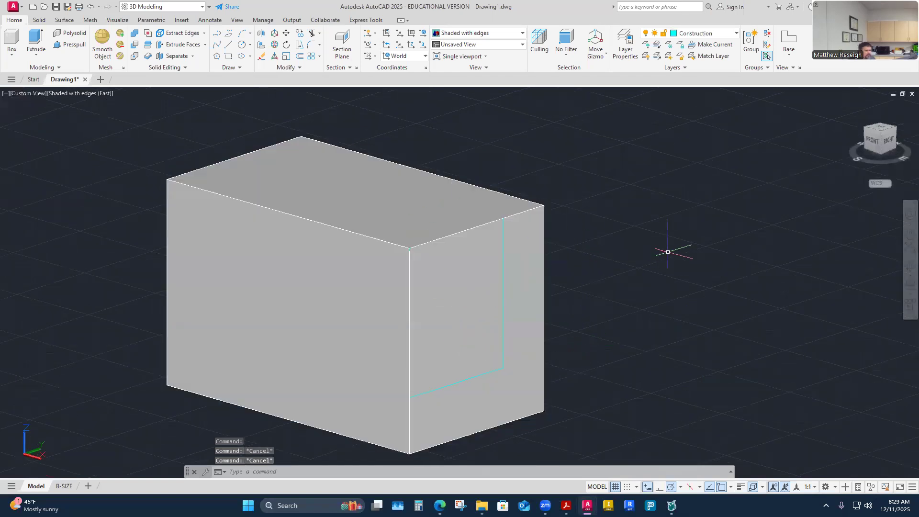
middle_click_drag(615, 269, 600, 288, "shift")
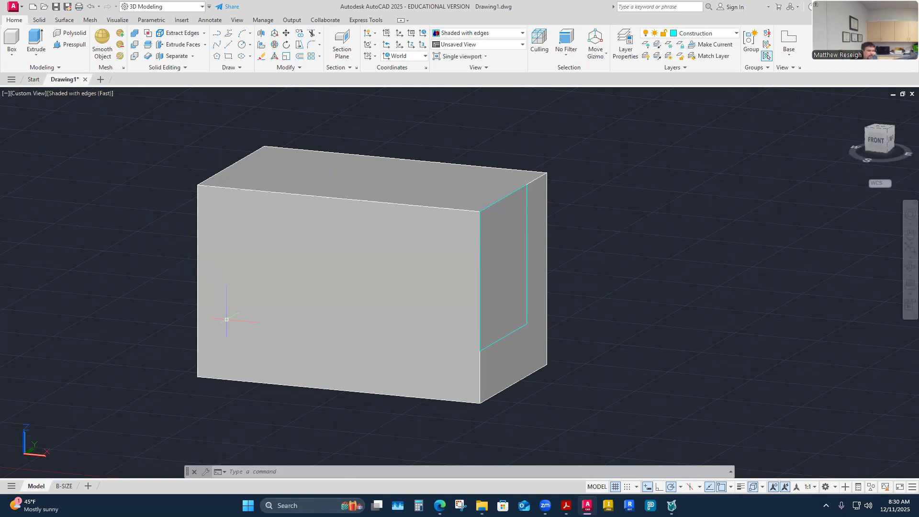
middle_click_drag(436, 331, 407, 271, "shift")
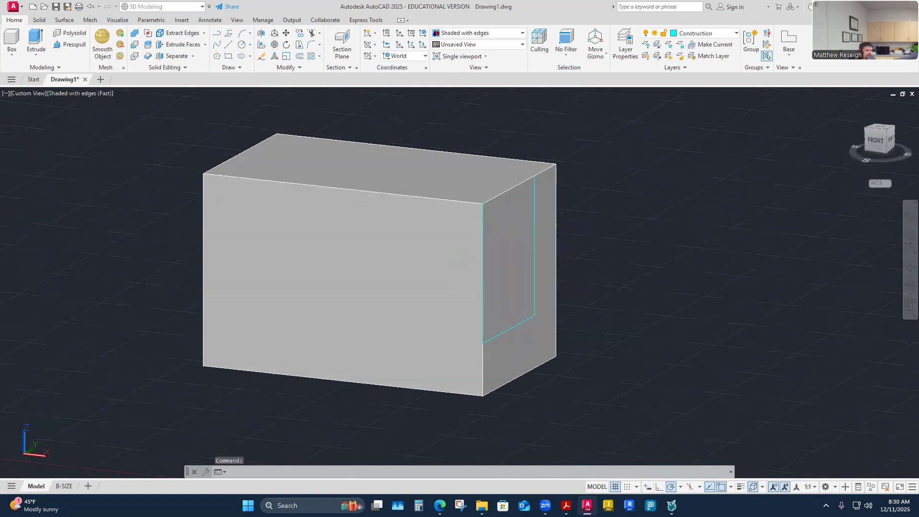
middle_click_drag(373, 308, 307, 421, "shift")
middle_click_drag(435, 338, 565, 369, "shift")
middle_click_drag(360, 288, 297, 293, "shift")
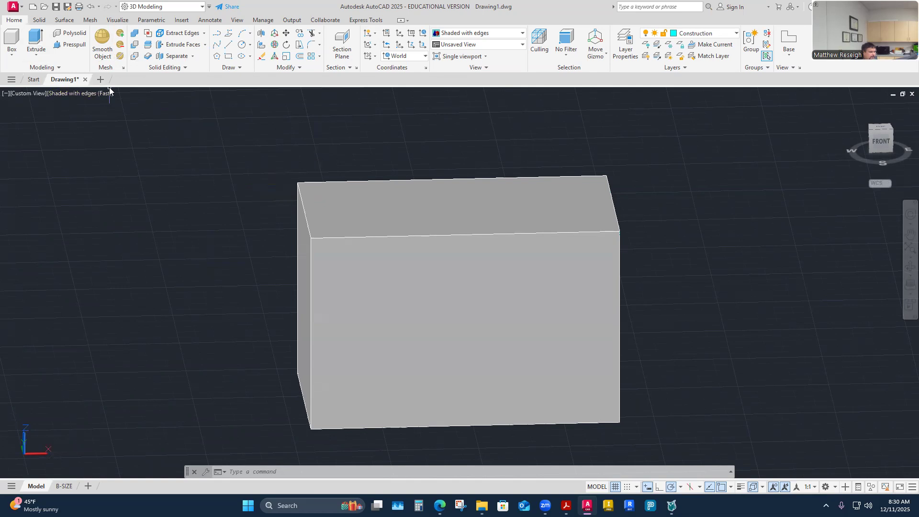
Step: Show the box in the Wireframe visual style so the cut-out outline can be seen through it
left_click(90, 93)
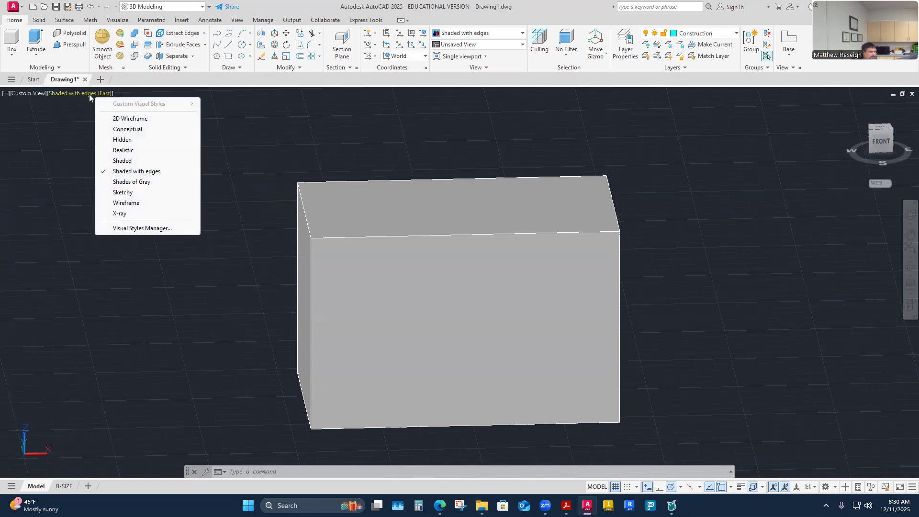
left_click(111, 204)
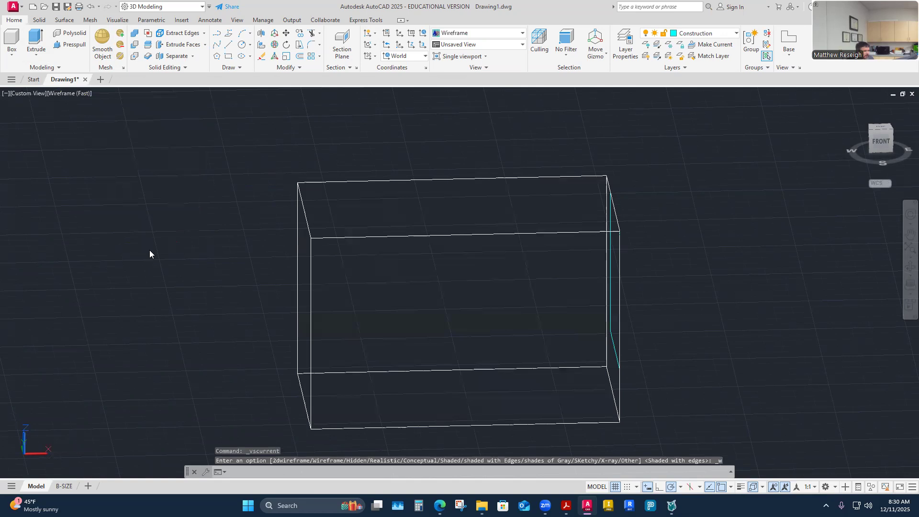
middle_click_drag(150, 251, 322, 339, "shift")
middle_click_drag(687, 460, 686, 460, "shift")
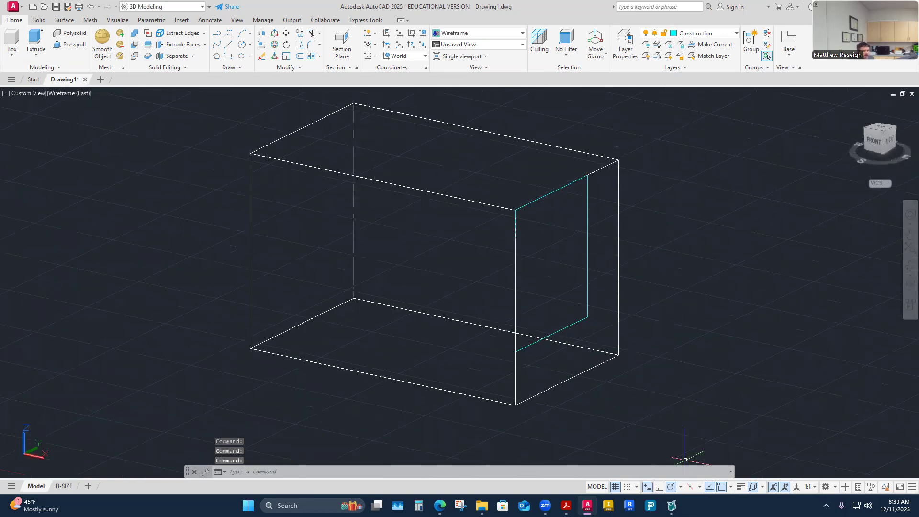
left_click(731, 487)
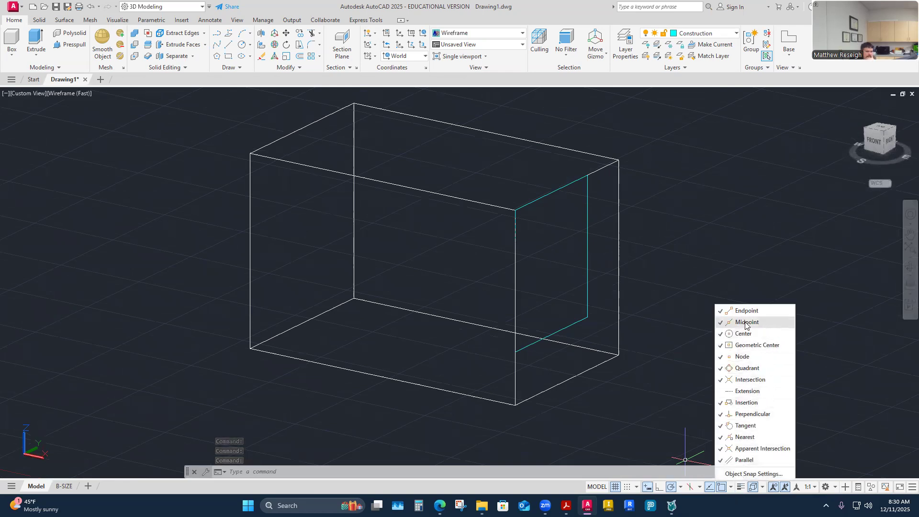
left_click(619, 408)
key("Escape")
mouse_move(487, 396)
middle_mouse_down("shift")
mouse_move(411, 396)
mouse_move(486, 392)
mouse_move(464, 379)
middle_mouse_up("shift")
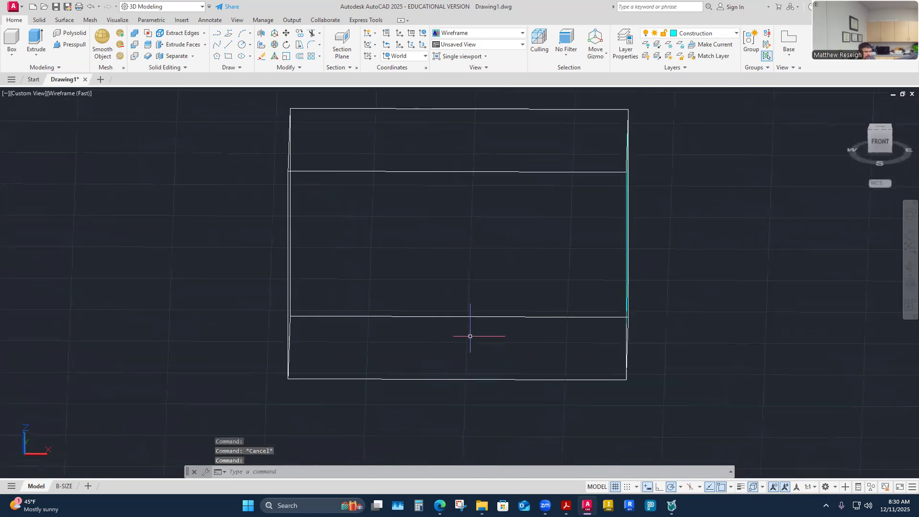
mouse_move(481, 197)
middle_mouse_down("shift")
mouse_move(676, 239)
mouse_move(468, 309)
mouse_move(304, 91)
middle_mouse_up("shift")
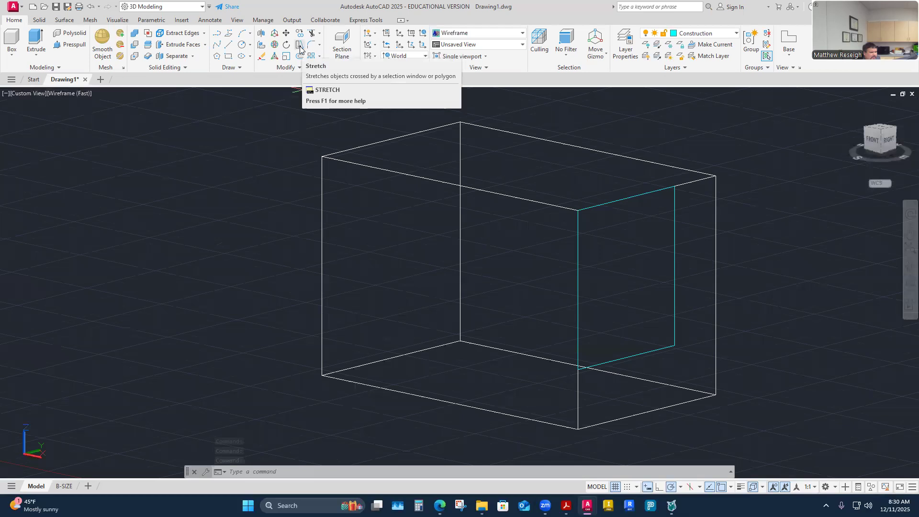
left_click(301, 68)
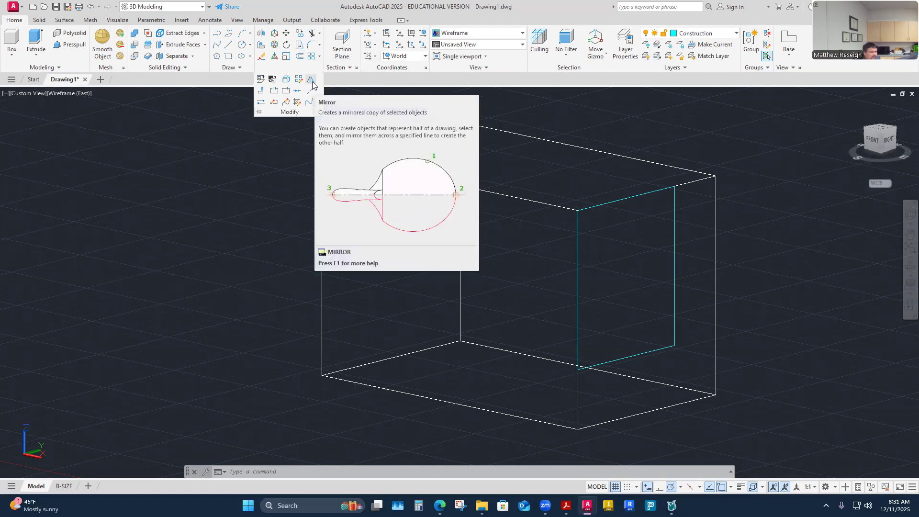
left_click(312, 79)
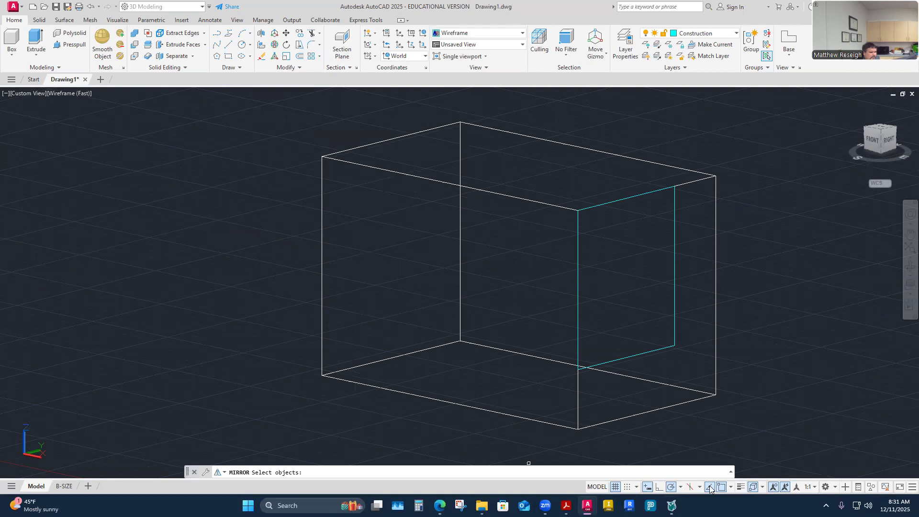
left_click(634, 354)
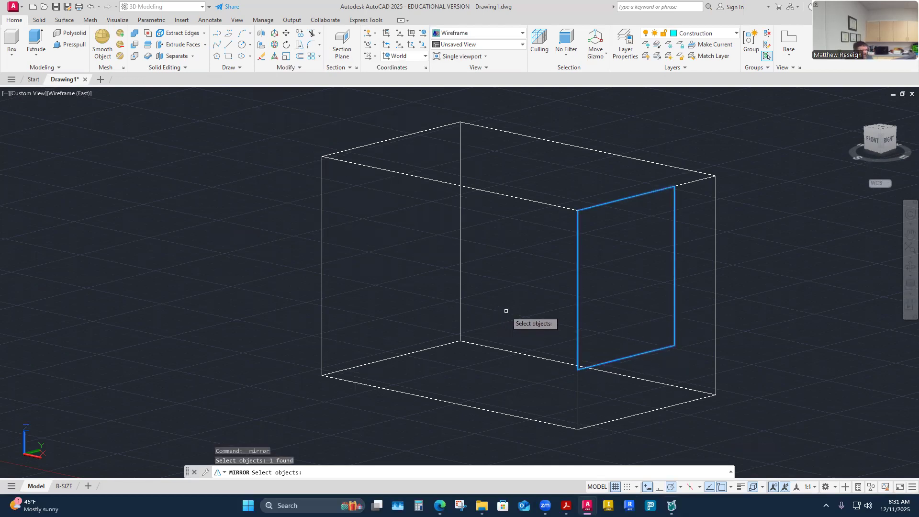
key("Return")
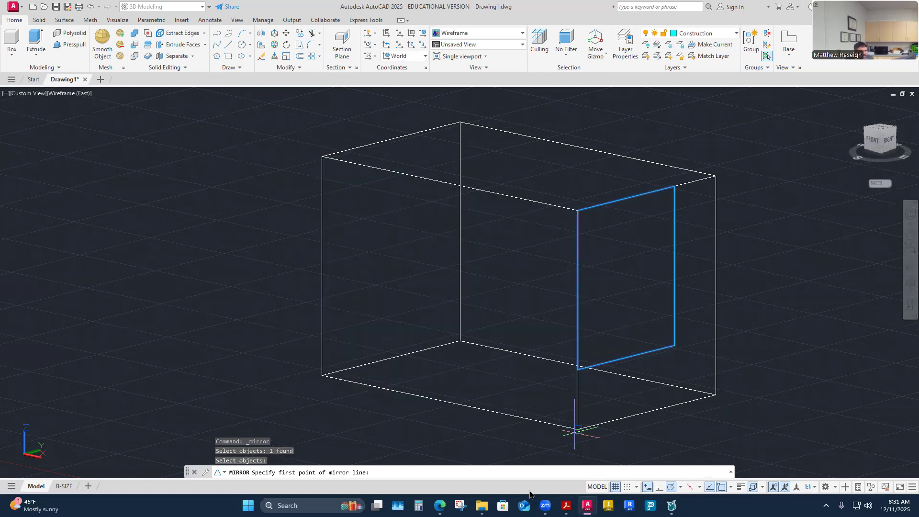
middle_click_drag(450, 438, 442, 439, "shift")
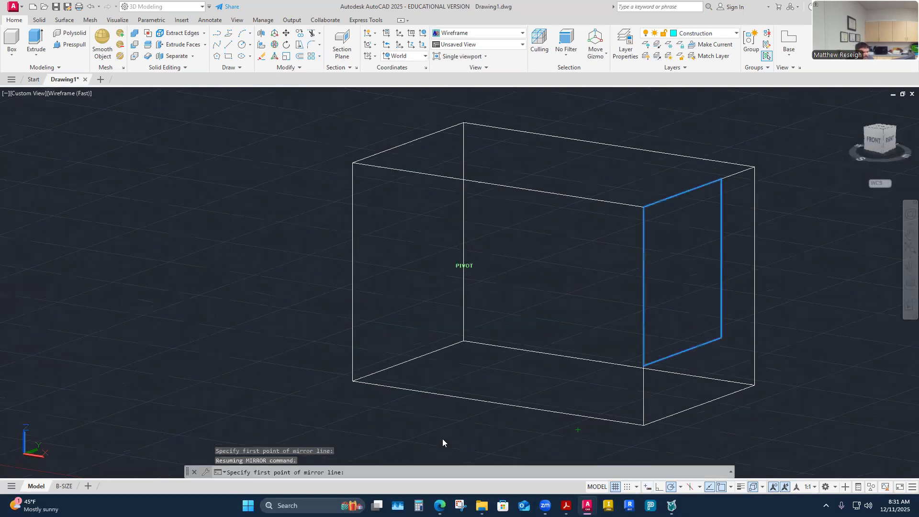
middle_click_drag(506, 431, 568, 411, "shift")
mouse_move(556, 339)
middle_mouse_down("shift")
mouse_move(576, 370)
mouse_move(567, 375)
middle_mouse_up("shift")
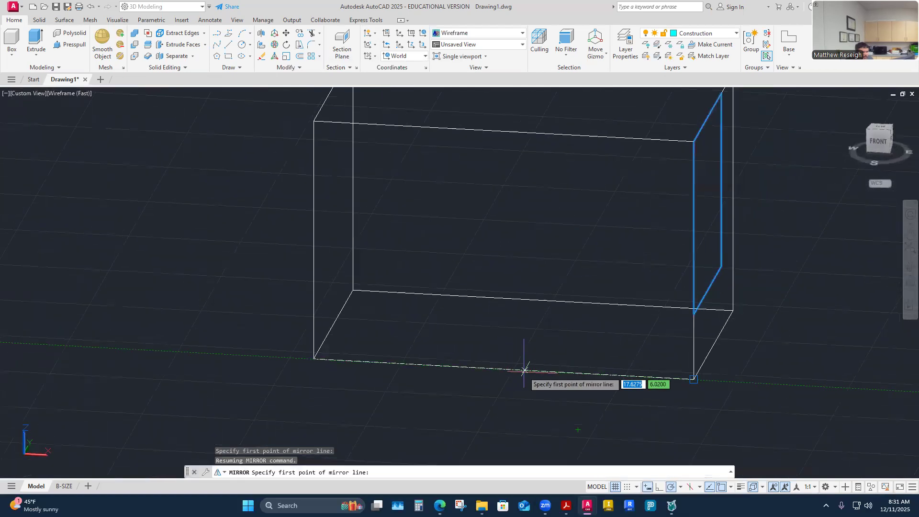
middle_click_drag(504, 373, 529, 359, "shift")
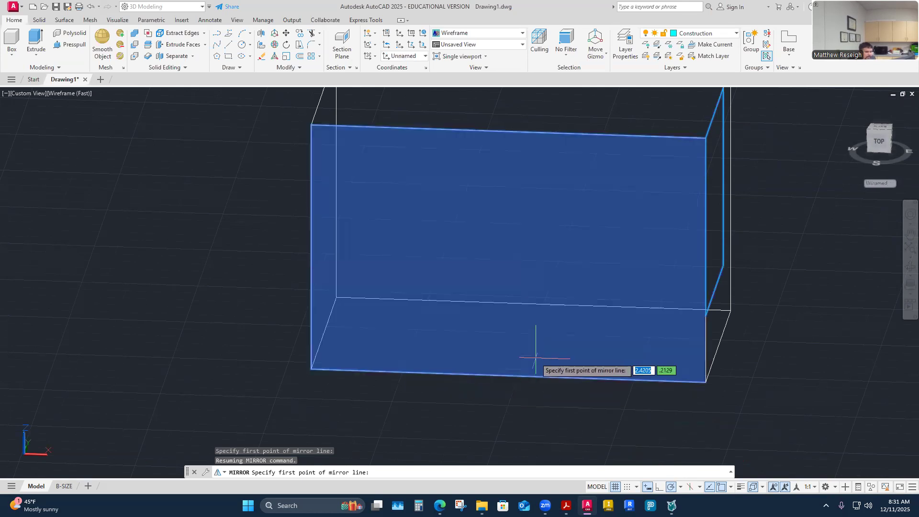
right_click(473, 403, "shift")
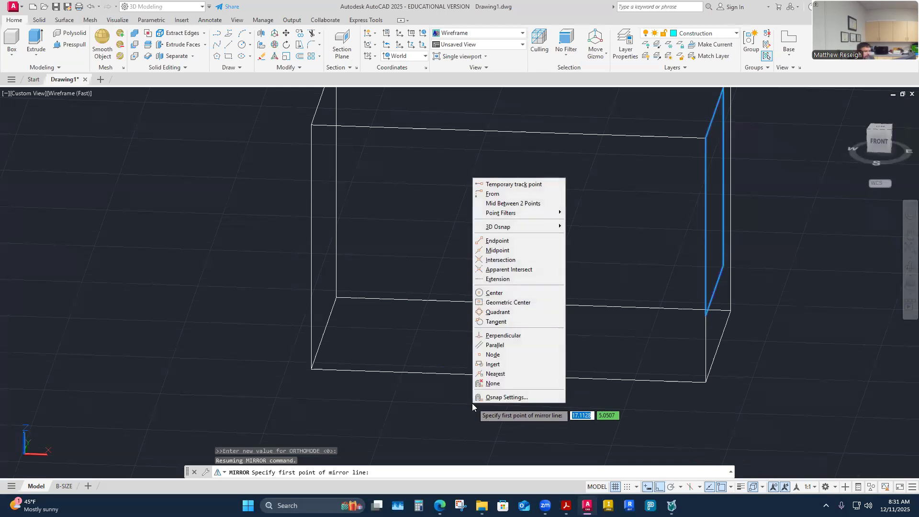
left_click(498, 250)
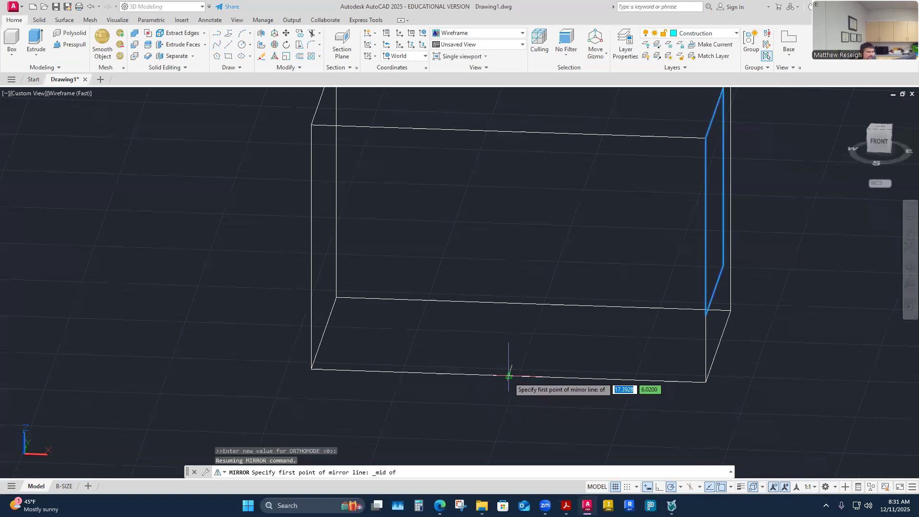
left_click(509, 376)
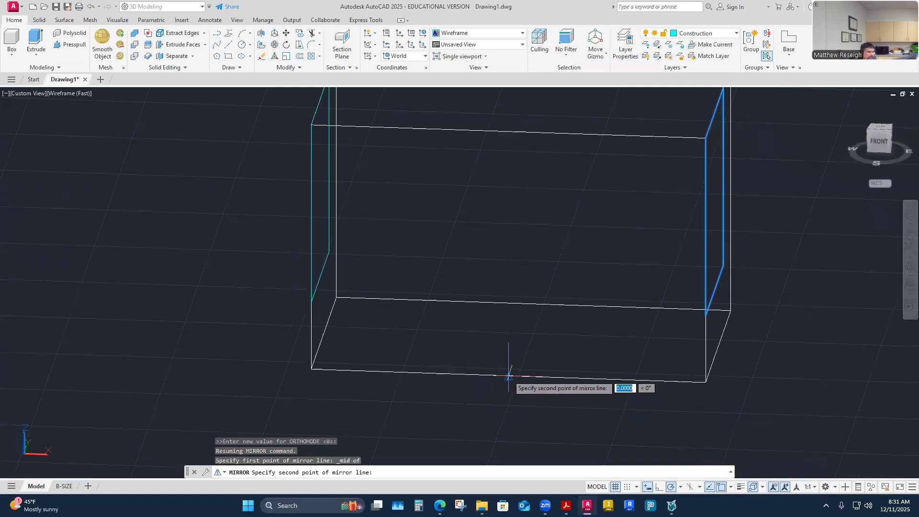
right_click(522, 337, "shift")
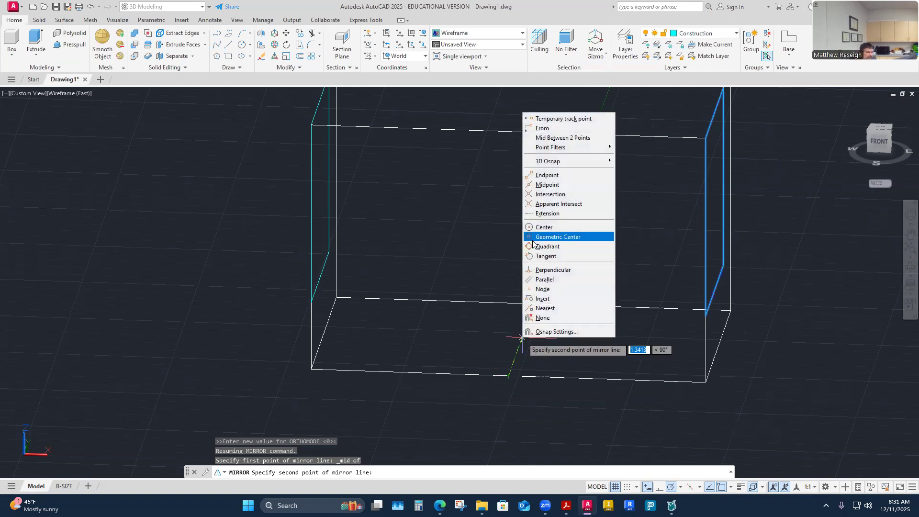
left_click(557, 186)
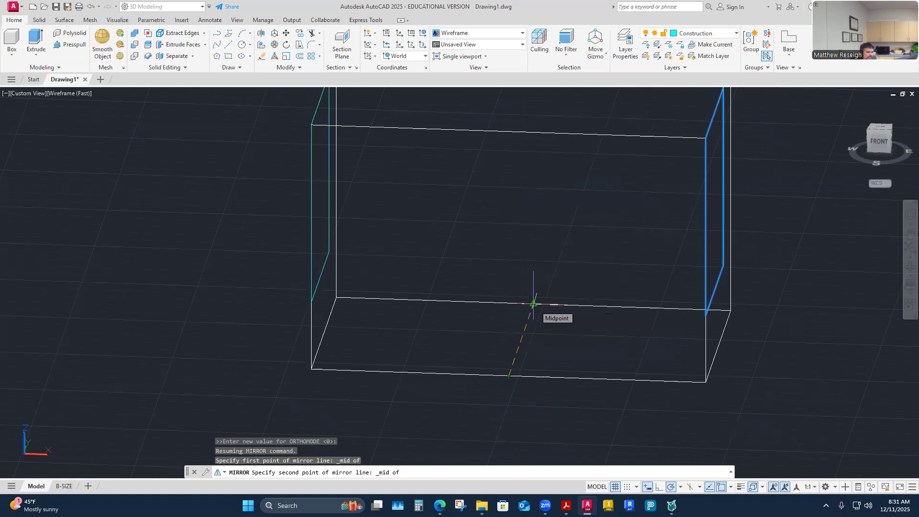
left_click(533, 304)
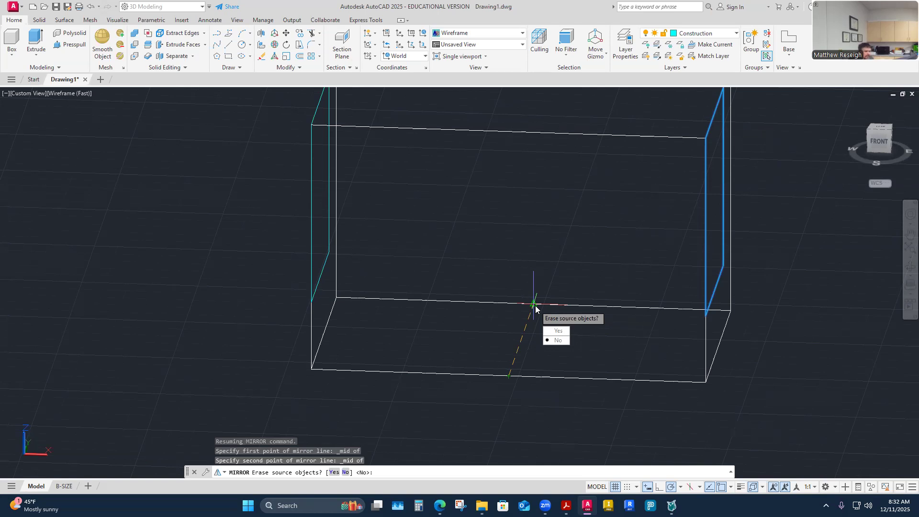
key("Escape")
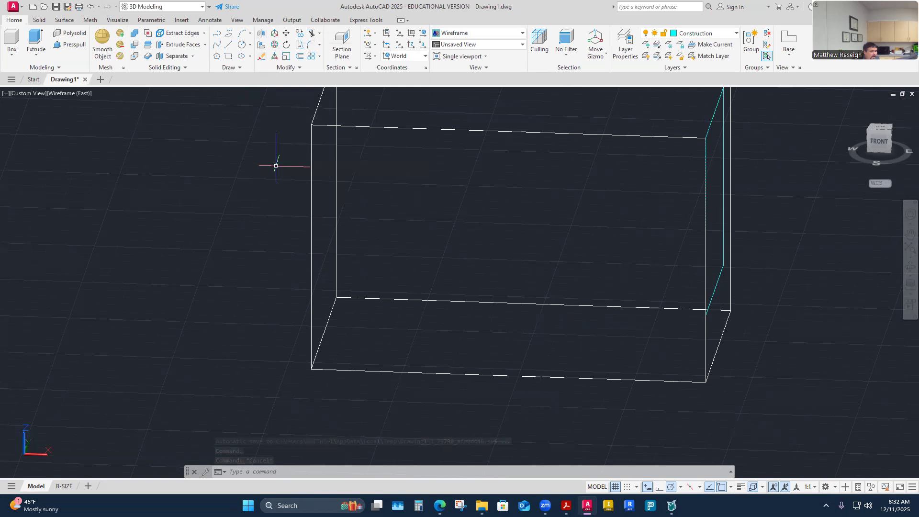
Step: Use 3D Mirror to copy the cut-out outline to the opposite end face across a plane through three long-edge midpoints, keeping the source outline
left_click(261, 34)
middle_click_drag(525, 294, 685, 308, "shift")
left_click(685, 308)
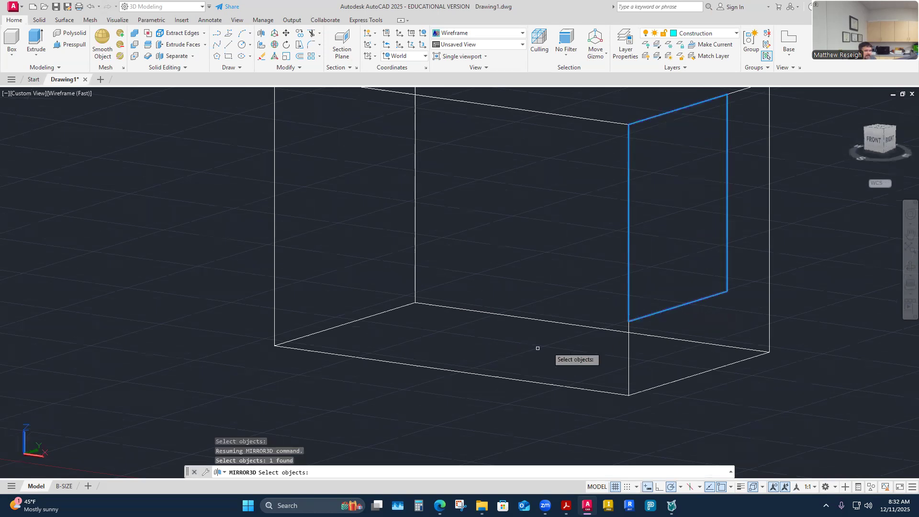
key("Return")
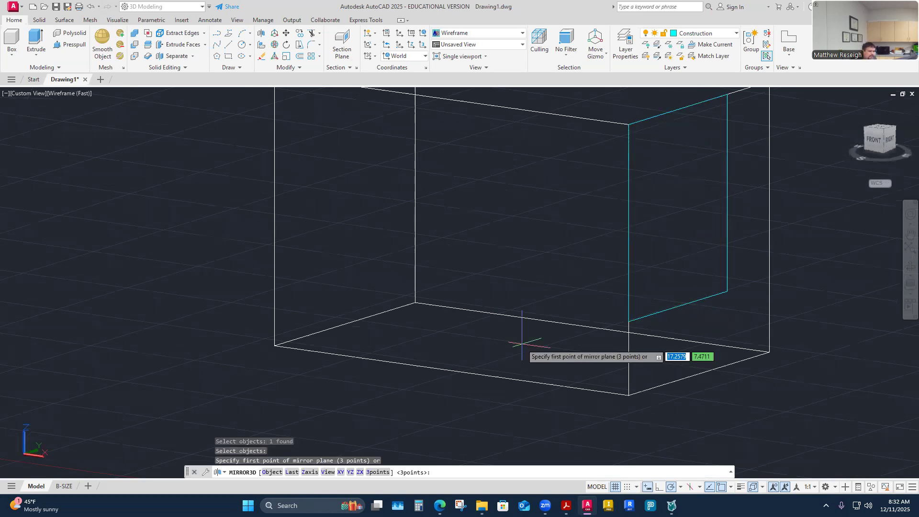
middle_click_drag(522, 343, 475, 403, "shift")
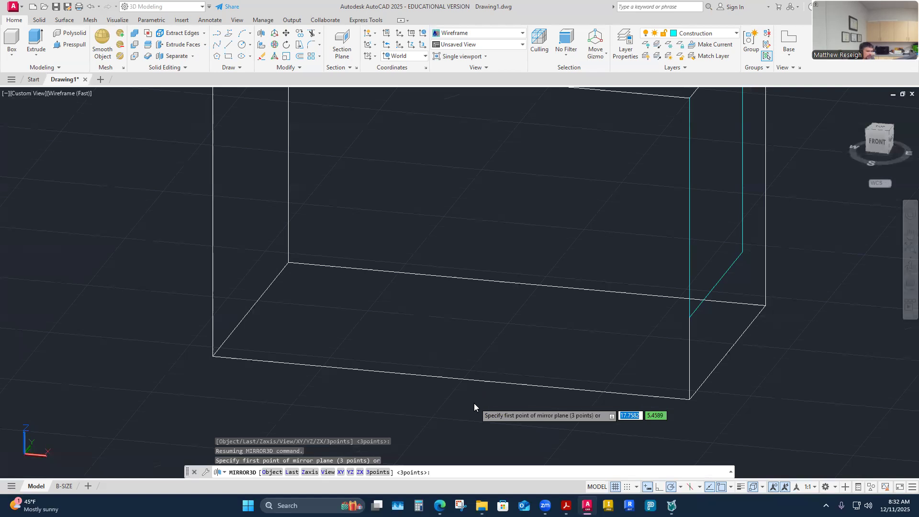
right_click(475, 403, "shift")
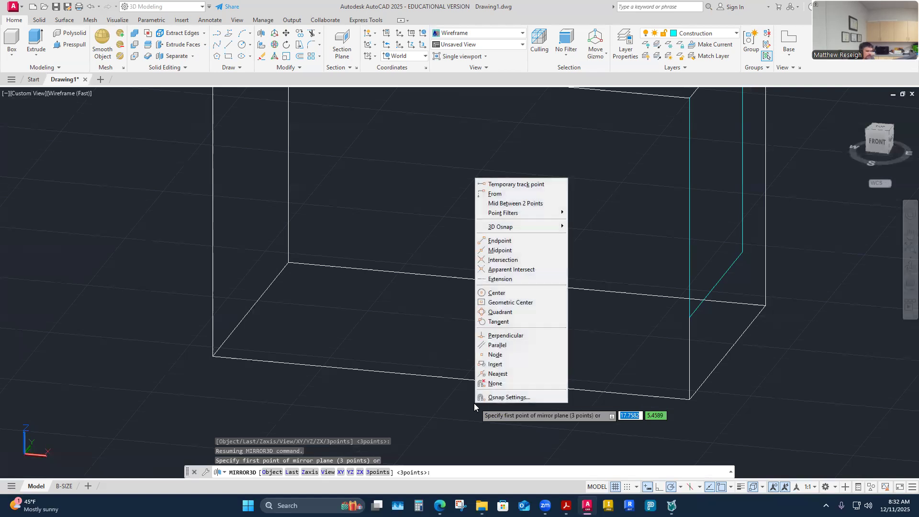
left_click(506, 252)
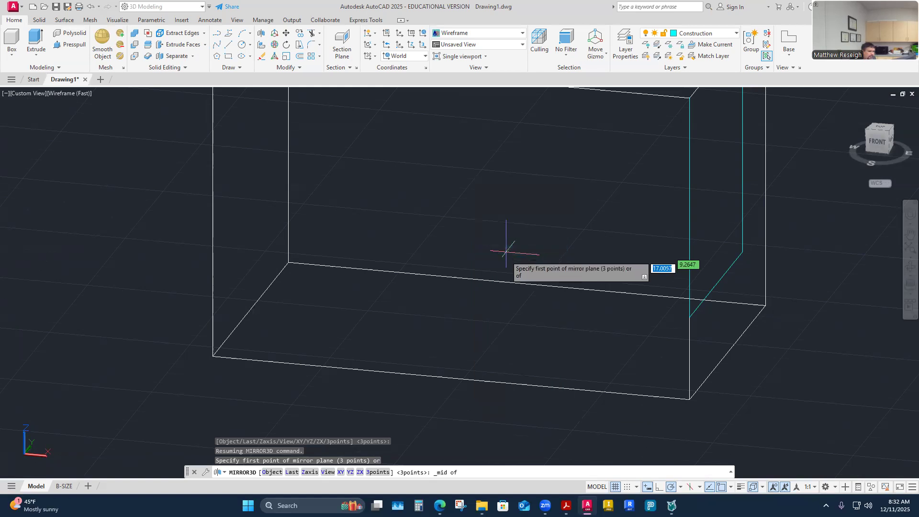
left_click(450, 378)
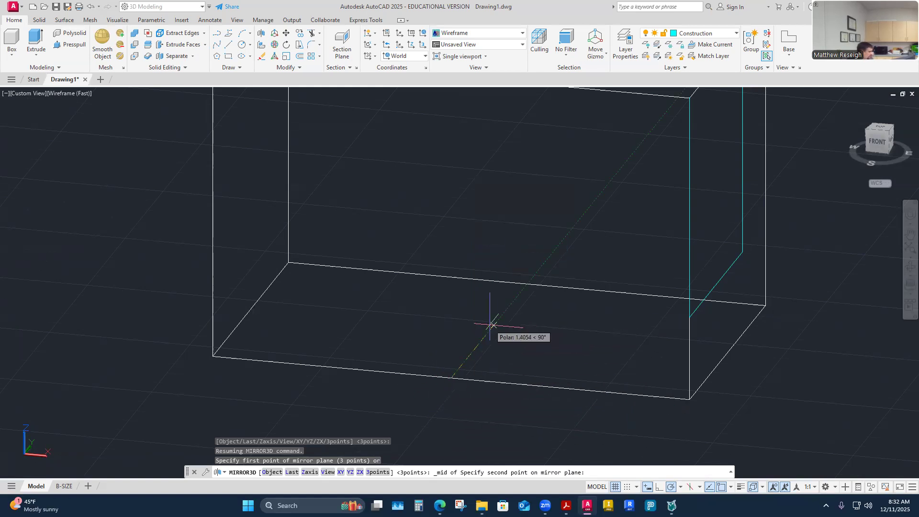
right_click(492, 325, "shift")
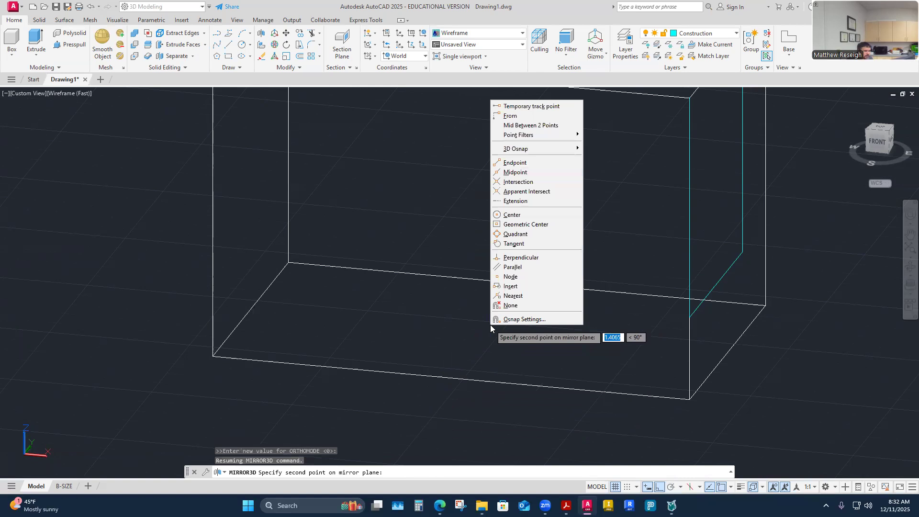
left_click(514, 174)
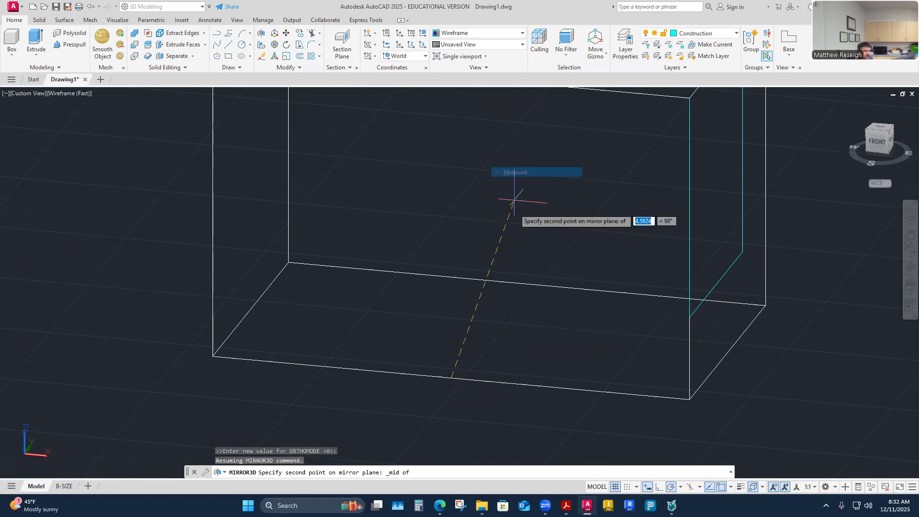
left_click(527, 283)
scroll(529, 269, "down", 4)
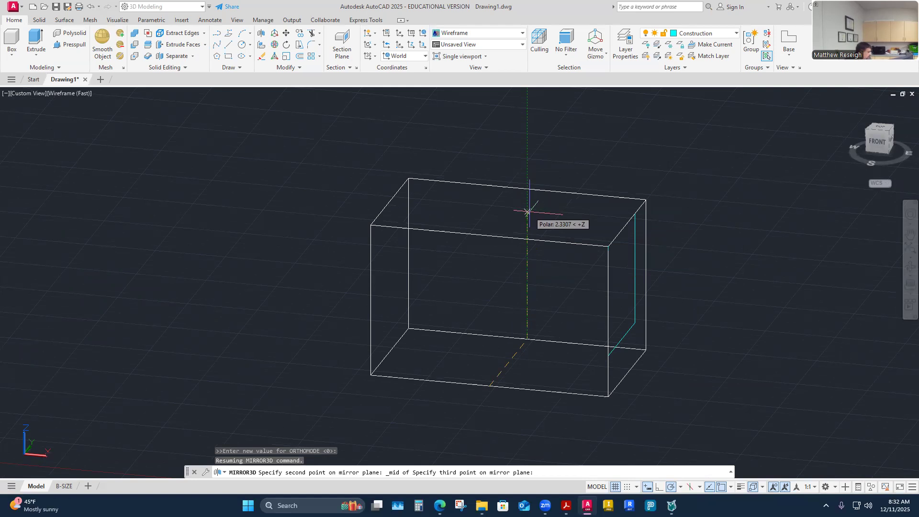
right_click(530, 214, "shift")
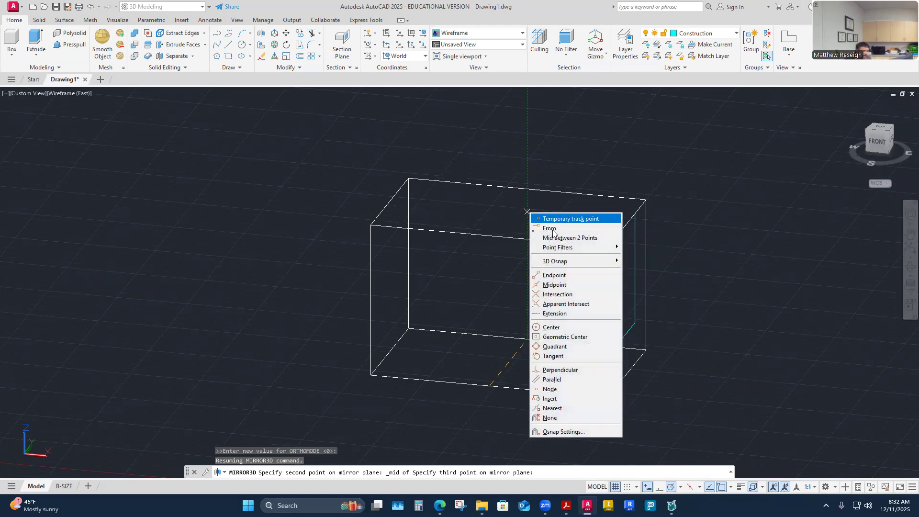
left_click(554, 293)
left_click(528, 190)
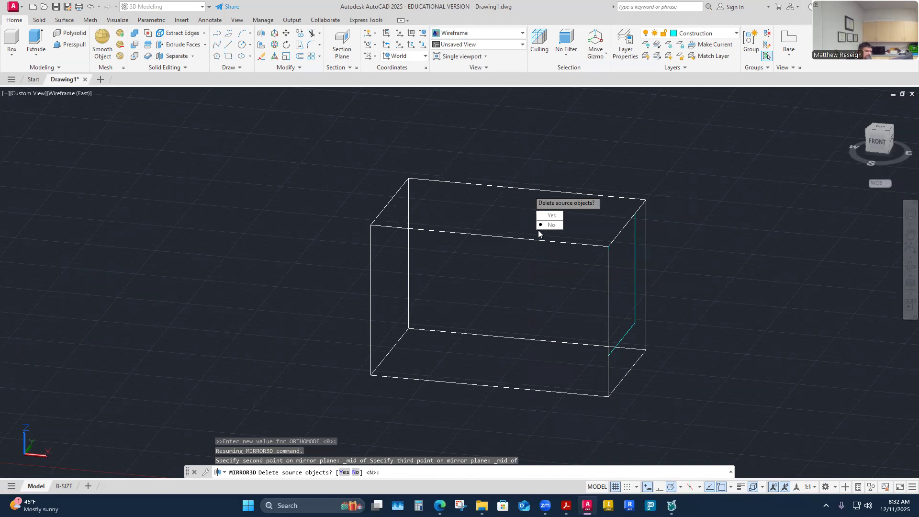
left_click(551, 225)
mouse_move(435, 319)
middle_mouse_down("shift")
mouse_move(476, 326)
mouse_move(417, 333)
middle_mouse_up("shift")
middle_click_drag(480, 324, 477, 324, "shift")
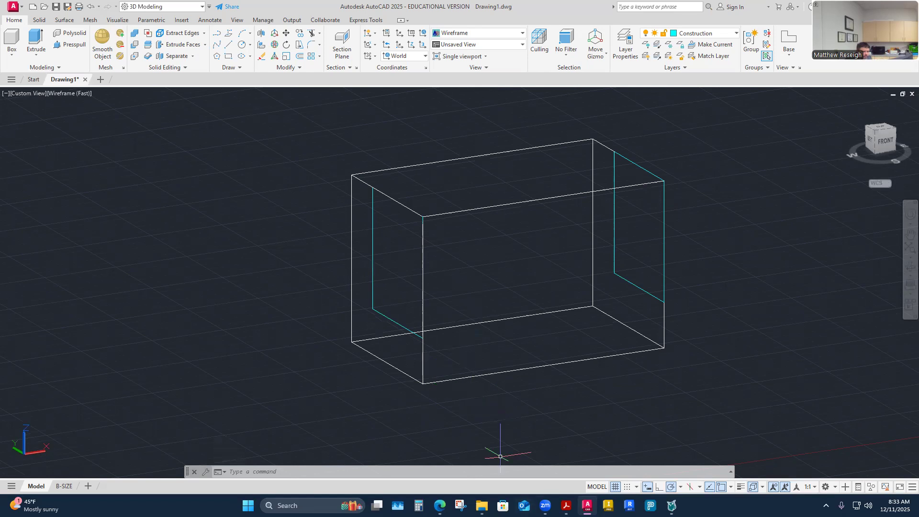
Step: Switch to the bracket's PDF drawing and use Calculator to work out (4.25 - 0.75) / 2 for the cut depth beside the rib
left_click(567, 506)
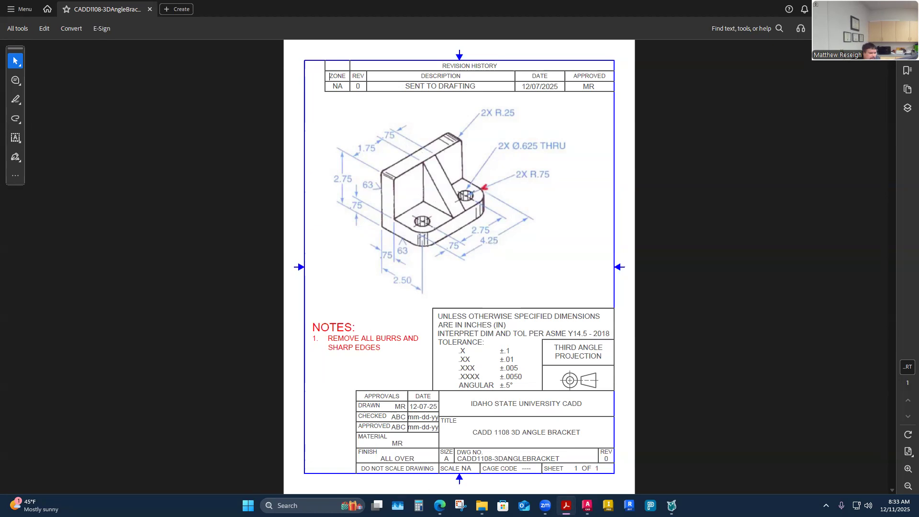
key("XF86Calculator")
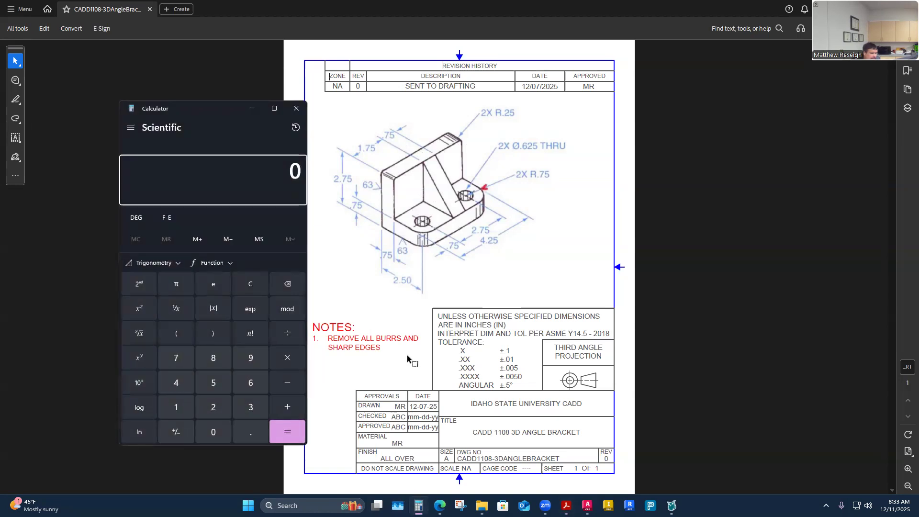
type("4.25 ")
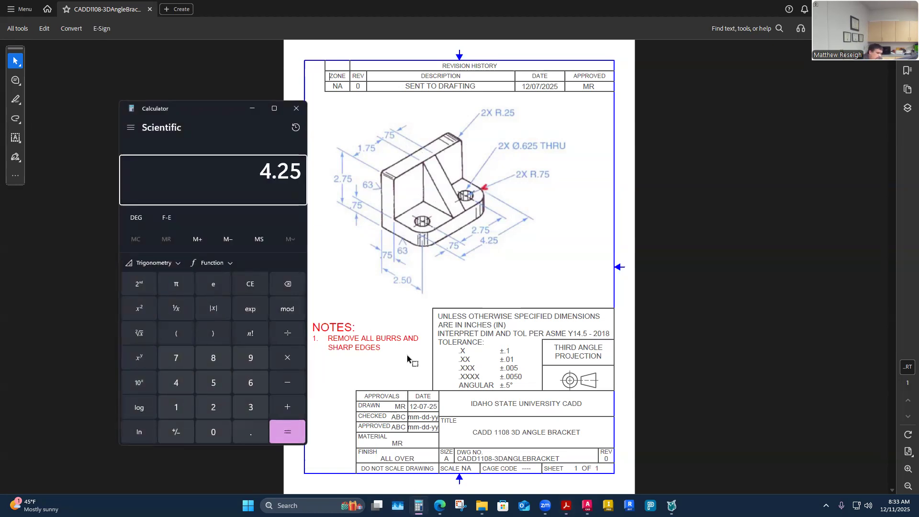
type("- 0.75")
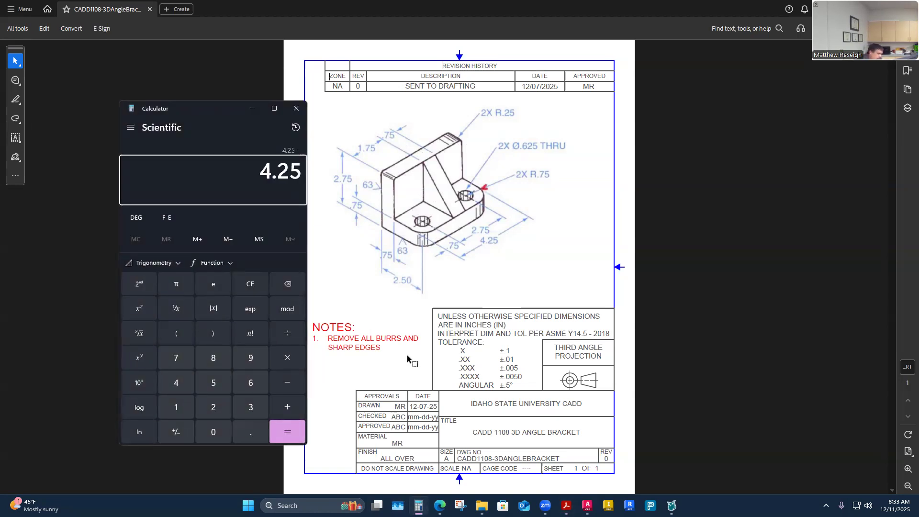
key("Return")
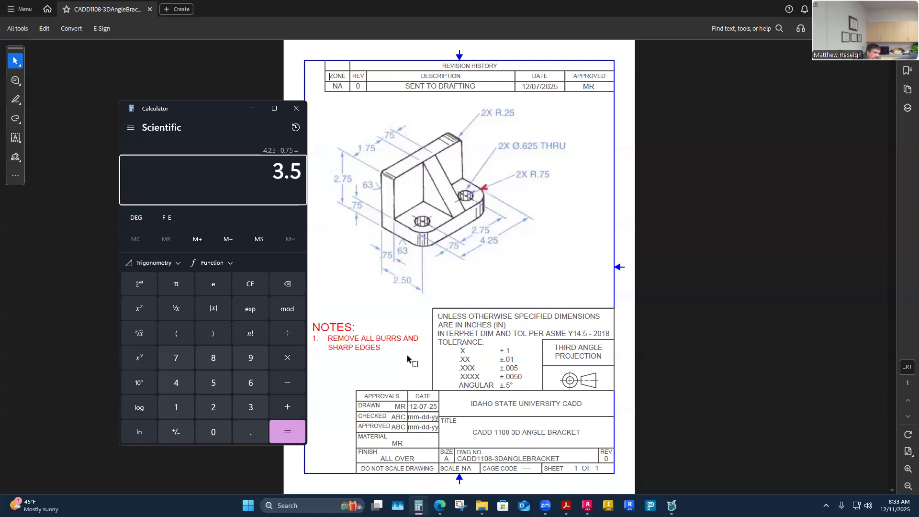
type("/2")
key("Return")
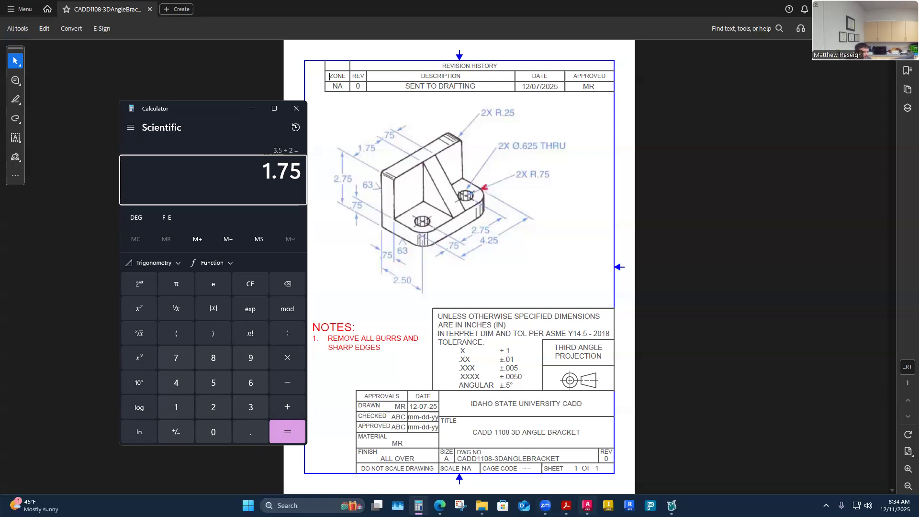
Step: Return to AutoCAD and show the box in the Shaded with edges visual style with its right end face in view
left_click(587, 506)
mouse_move(548, 379)
middle_mouse_down("shift")
mouse_move(443, 305)
mouse_move(454, 298)
middle_mouse_up("shift")
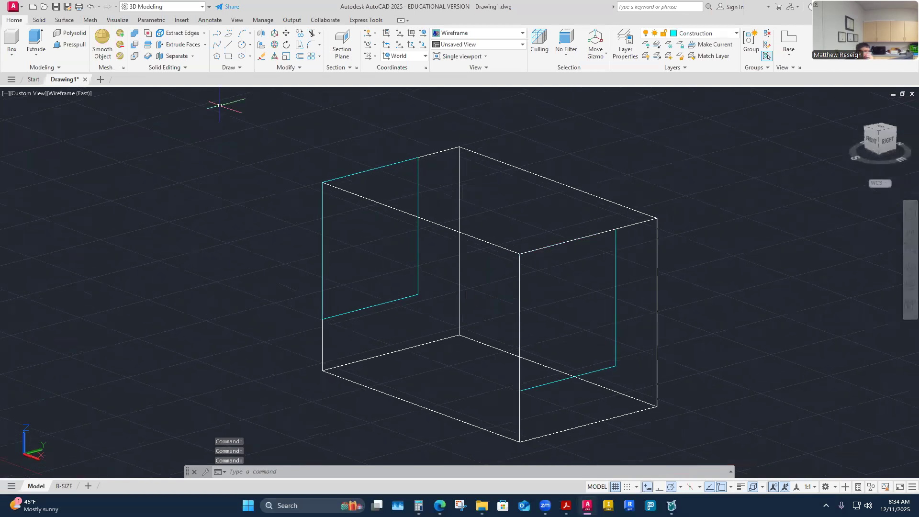
left_click(71, 93)
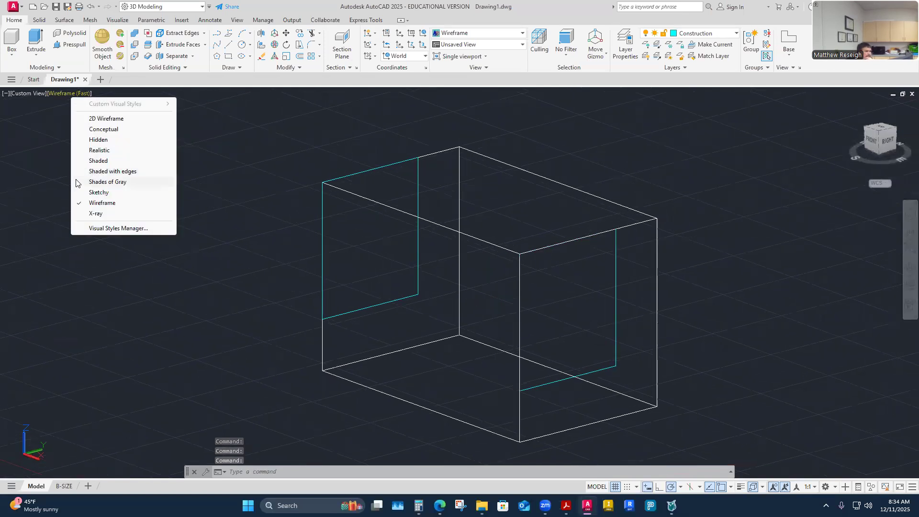
left_click(81, 172)
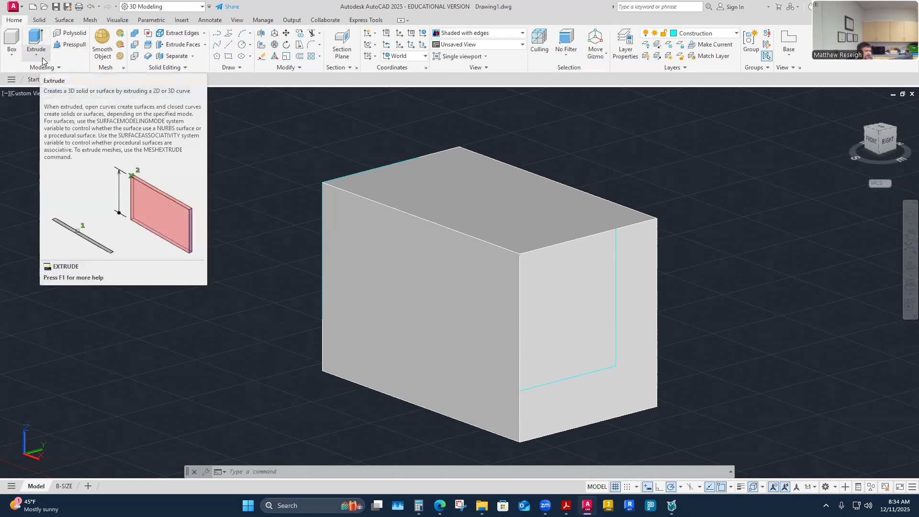
Step: Presspull the area inside the outline on the box's right end face 1.75 into the box to cut it away
left_click(72, 45)
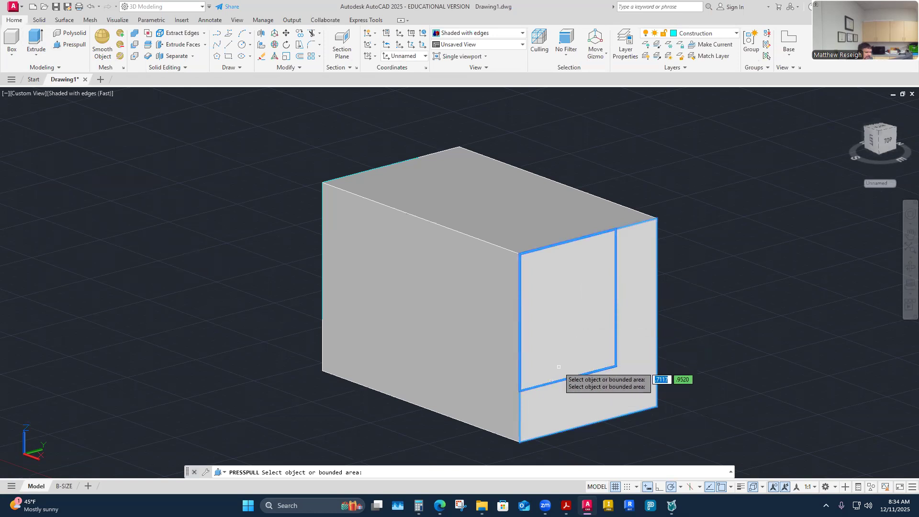
left_click(564, 344)
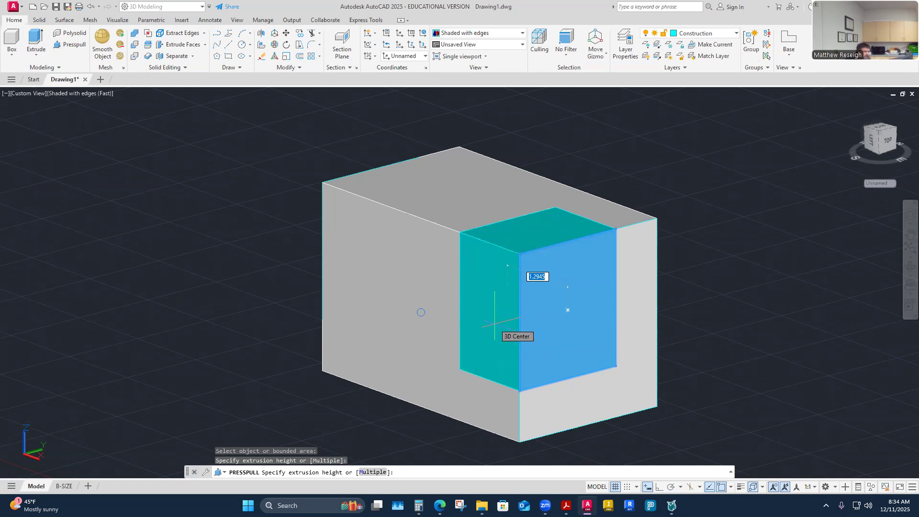
type("1.")
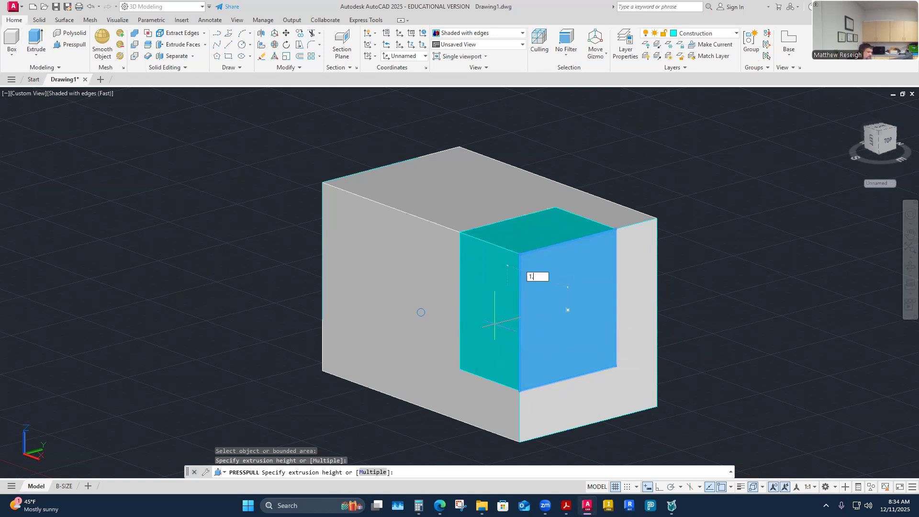
type("75")
key("Return")
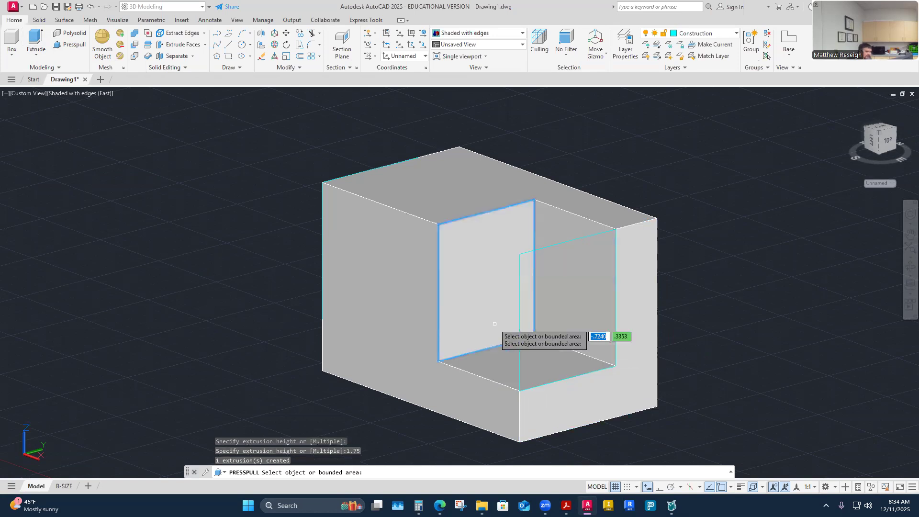
Step: Presspull the area inside the mirrored outline on the left end face 1.75 into the box, and end the command
middle_click_drag(635, 241, 452, 422, "shift")
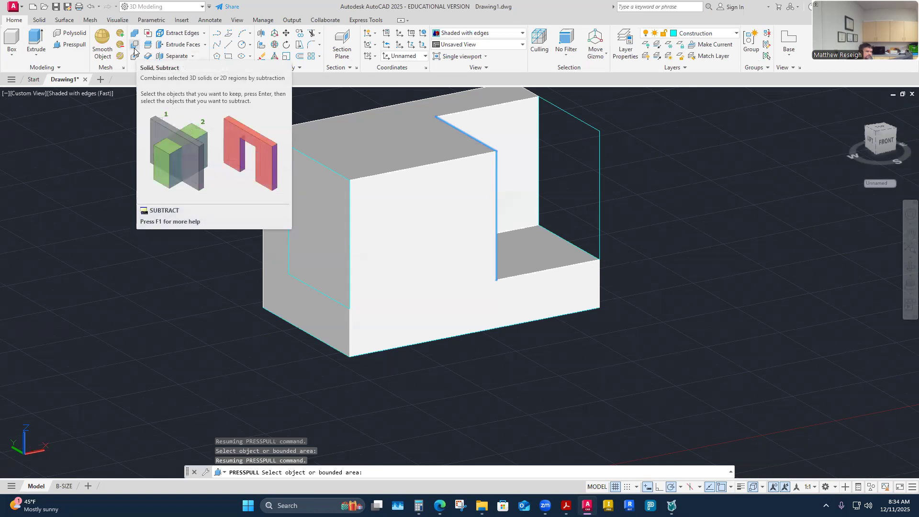
left_click(325, 282)
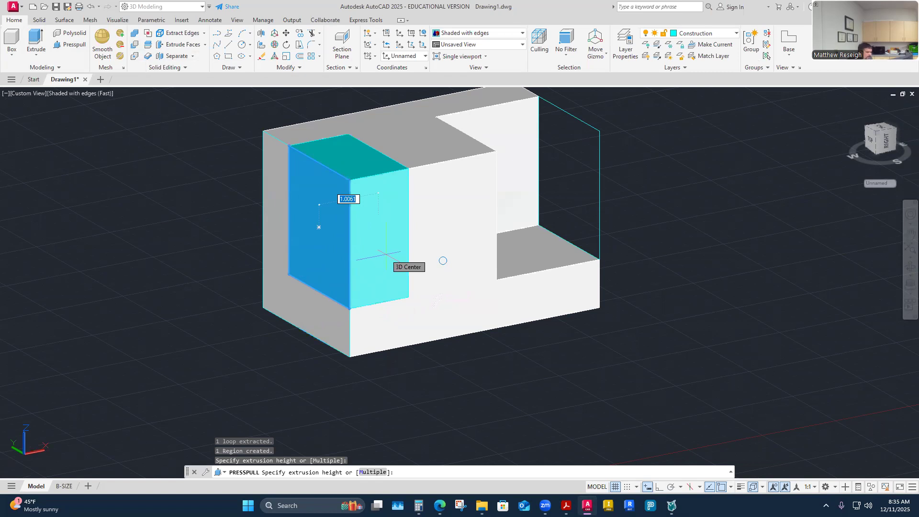
type("1.75")
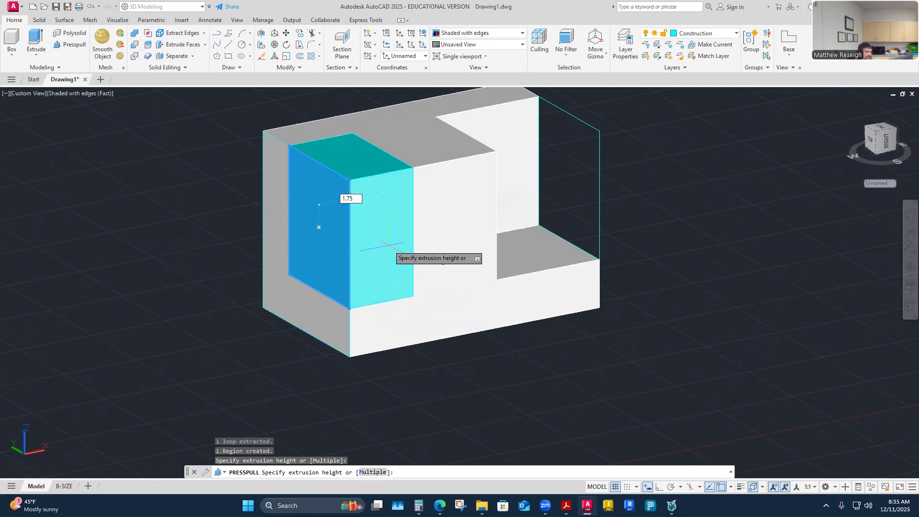
key("Return")
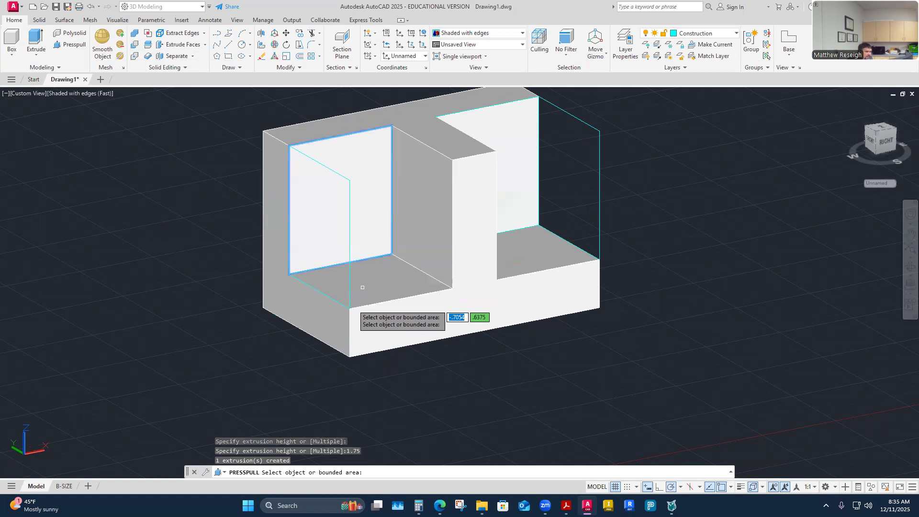
middle_click_drag(147, 369, 414, 267, "shift")
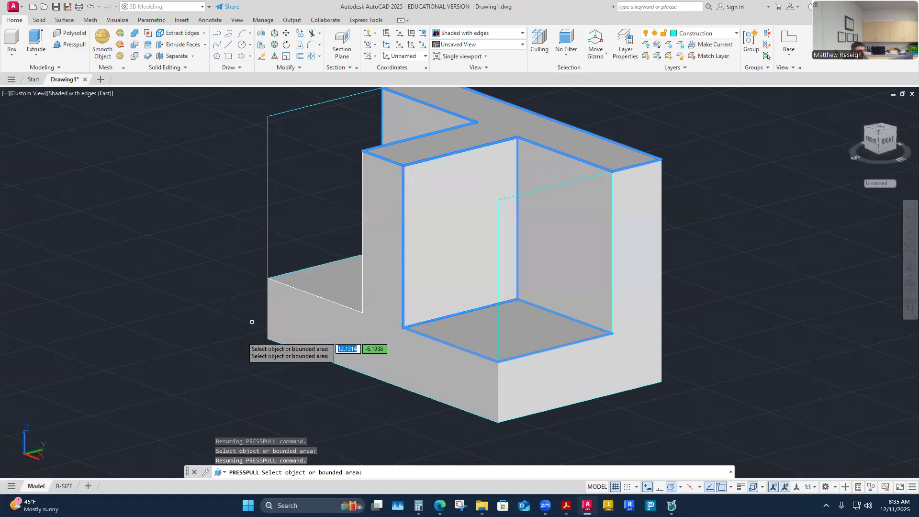
key("Escape")
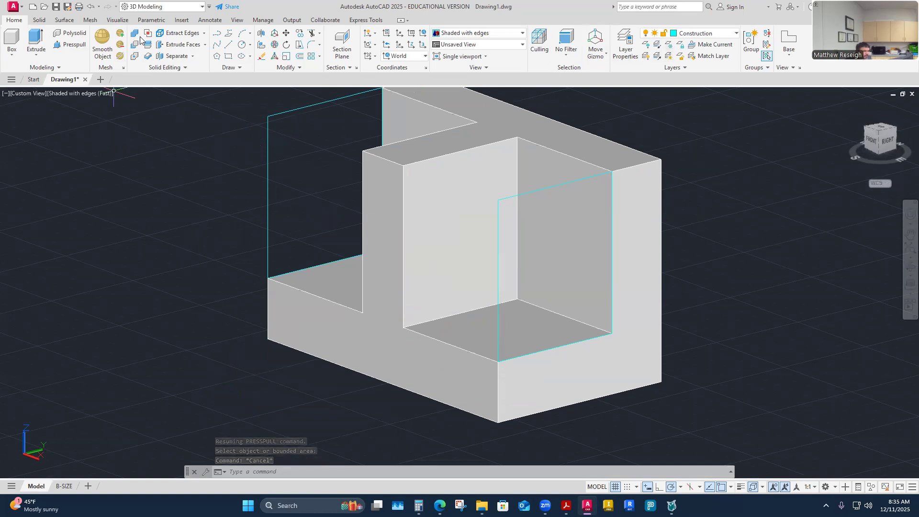
Step: Draw a triangular polyline on the middle rib's right face through its lower front, upper rear and upper front corners, back to the start
left_click(220, 35)
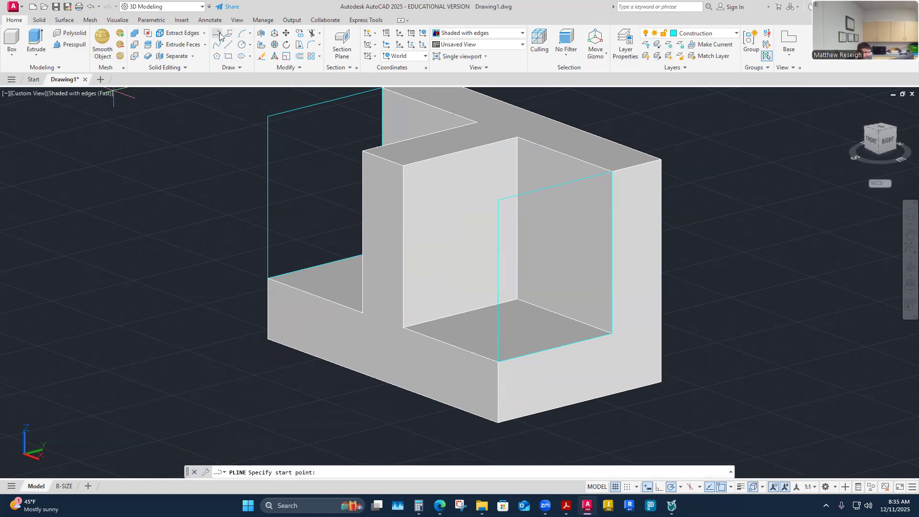
scroll(416, 342, "up", 3)
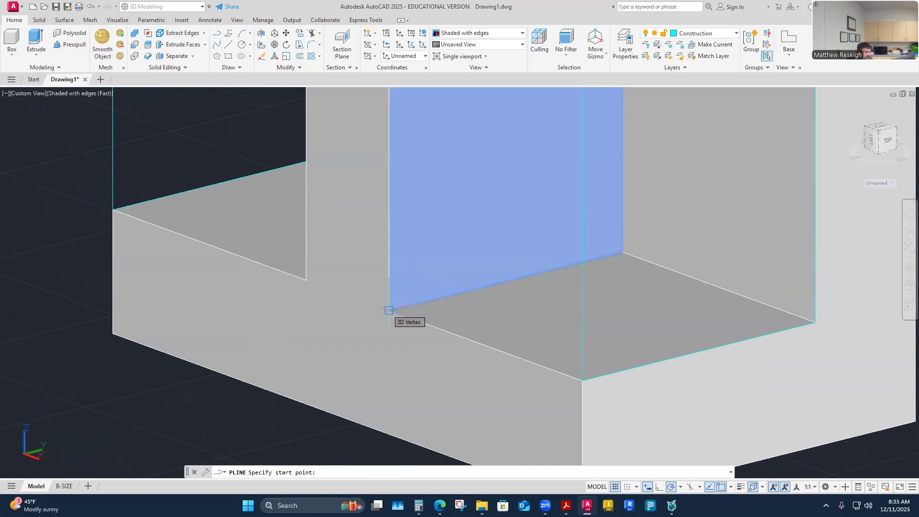
left_click(389, 311)
scroll(387, 325, "down", 4)
scroll(436, 247, "down", 2)
scroll(529, 218, "up", 1)
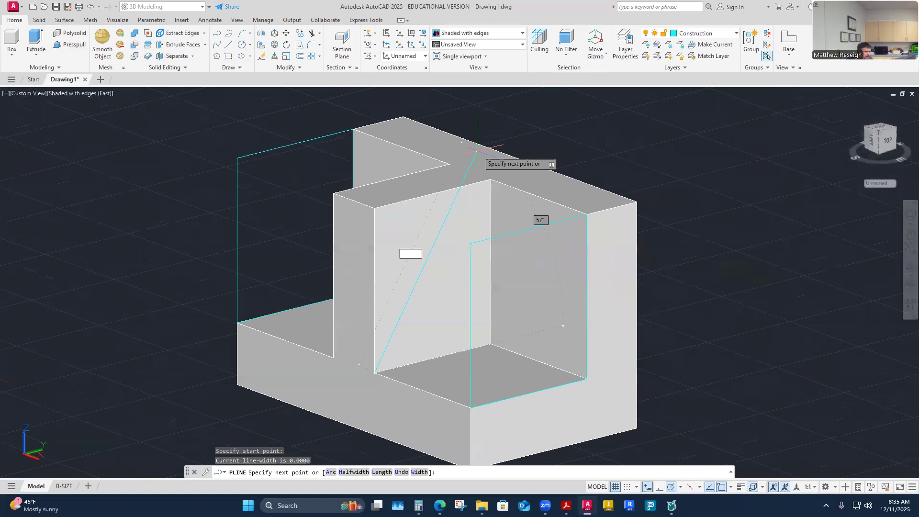
left_click(490, 179)
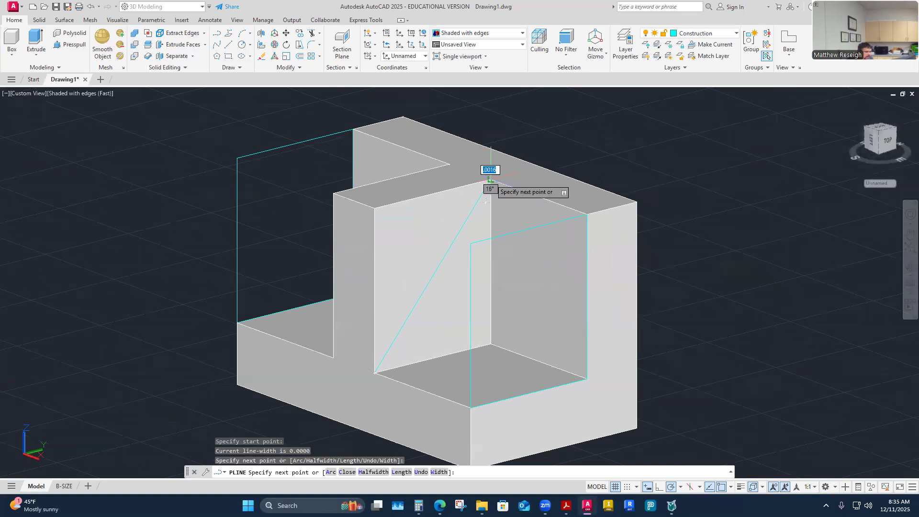
left_click(374, 208)
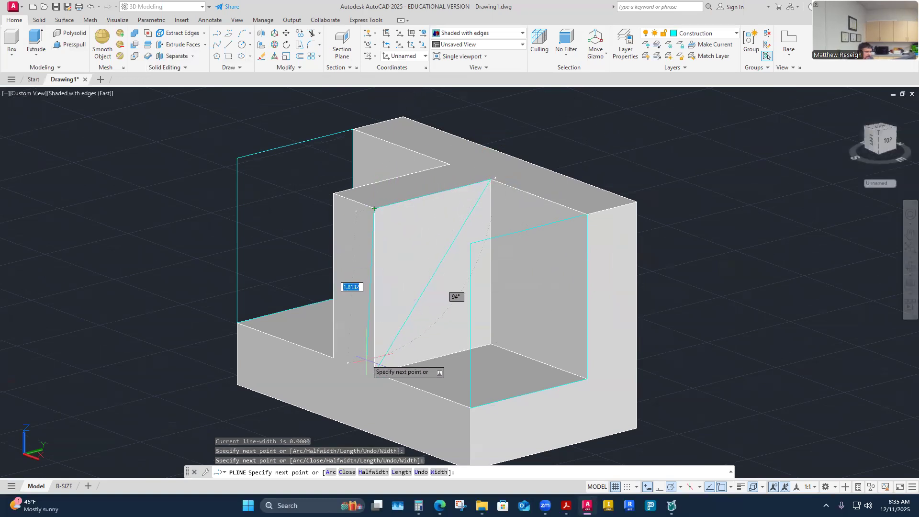
left_click(374, 372)
key("Escape")
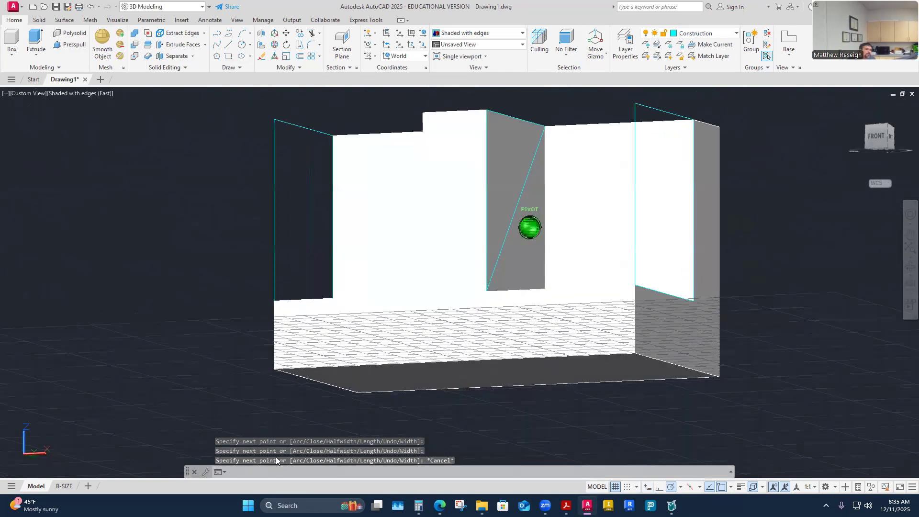
key("Escape")
key("Escape")
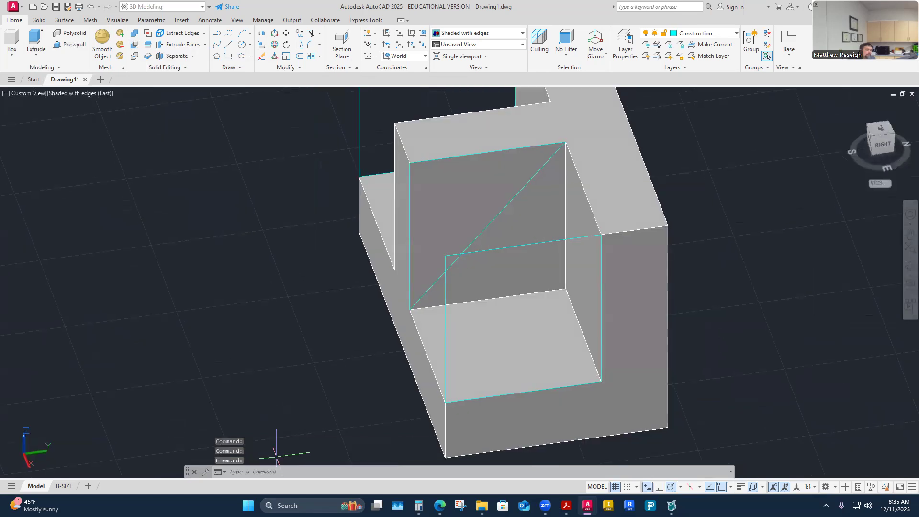
Step: Presspull the triangular area on the rib's side face .75 through the rib to cut its front to a slope
left_click(70, 44)
left_click(431, 223)
middle_click_drag(431, 221, 457, 220, "shift")
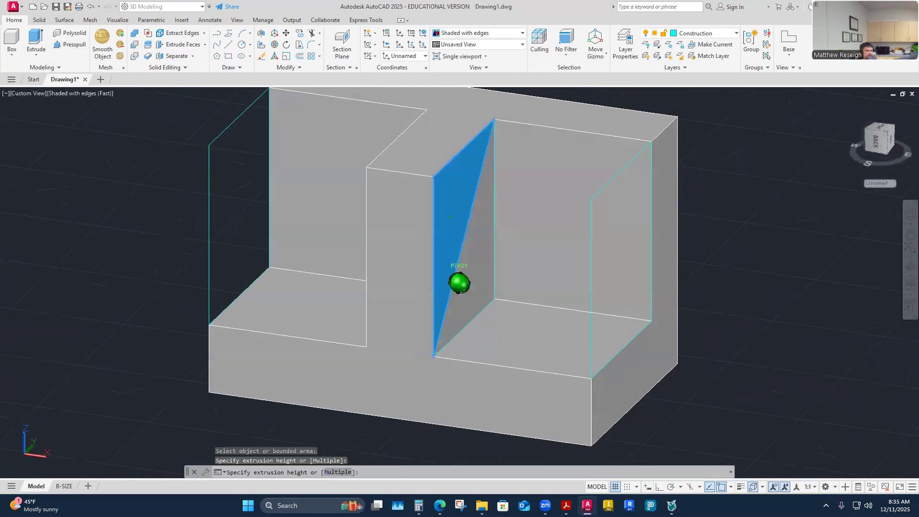
type(".75")
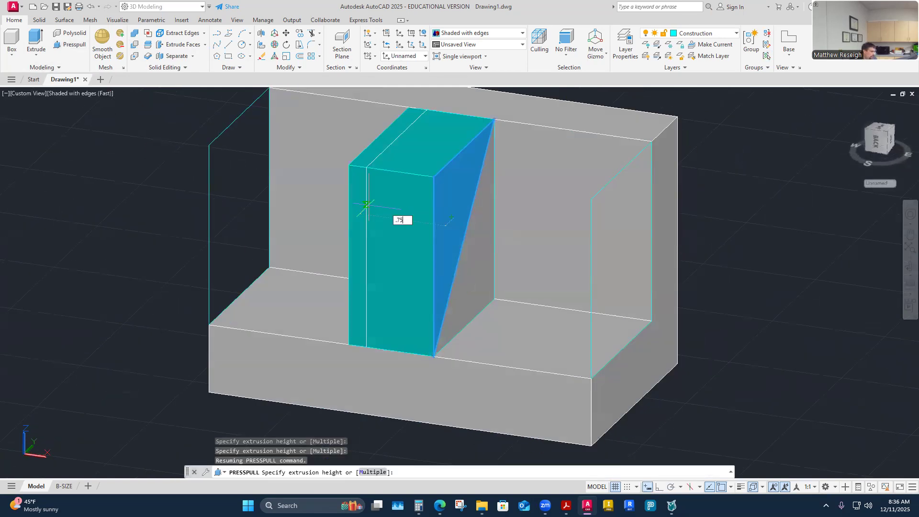
key("Return")
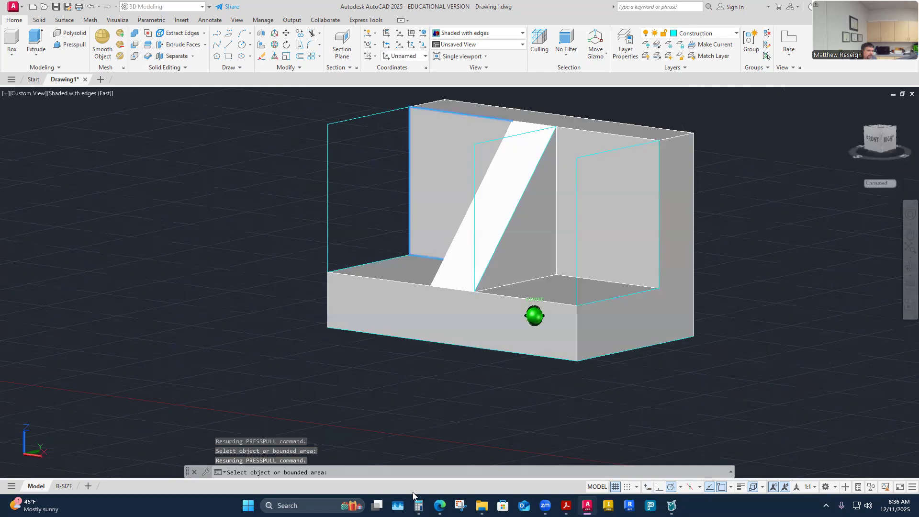
Step: Switch to the bracket's PDF drawing and examine its hole, corner radius and location dimensions up close
left_click(565, 506)
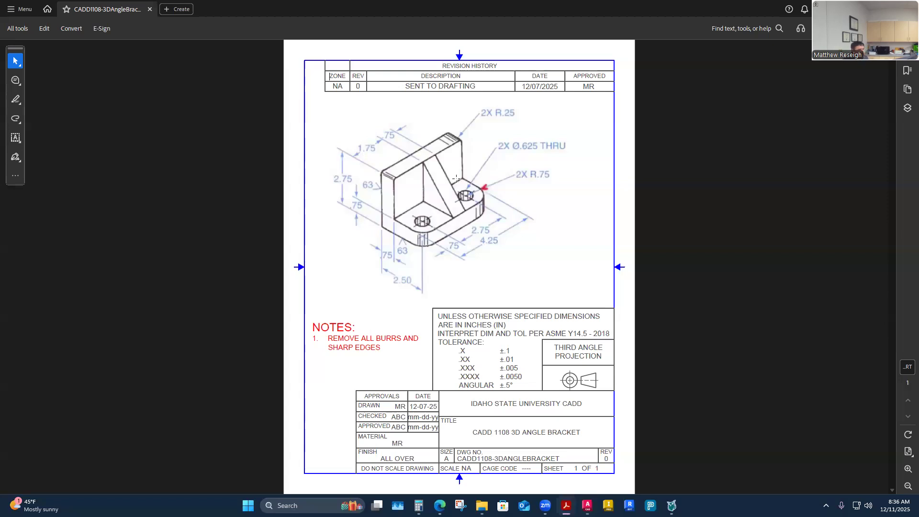
scroll(453, 188, "up", 3, "ctrl")
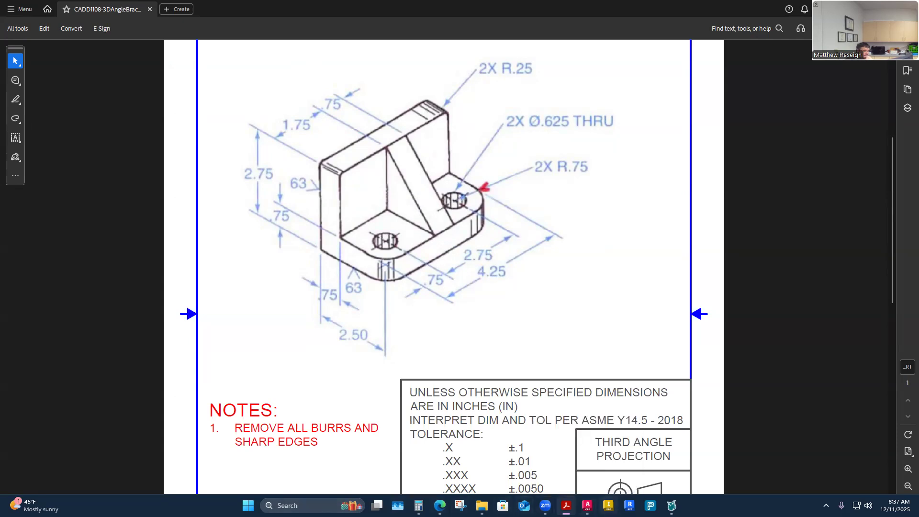
Step: Return to the AutoCAD model and draw a .75 polyline along the base's bottom front edge from its left corner
left_click(587, 506)
middle_click_drag(406, 442, 288, 235, "shift")
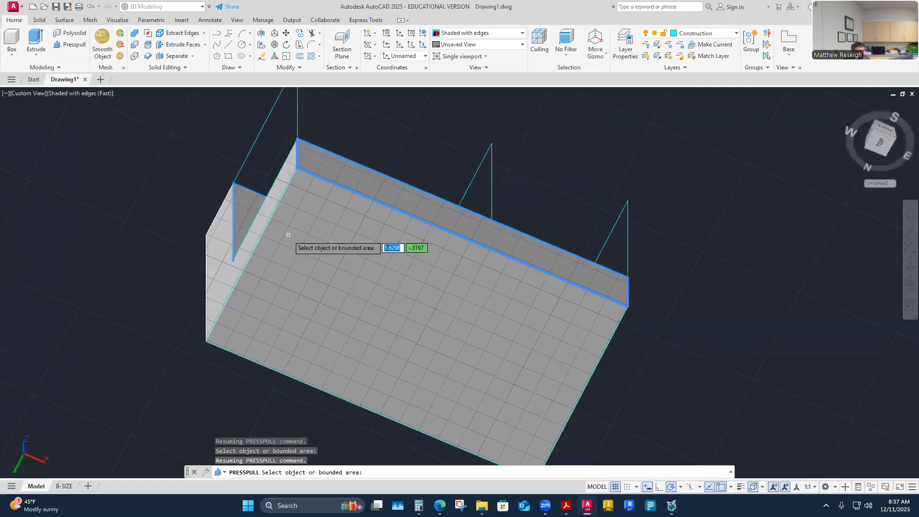
middle_click_drag(354, 280, 392, 299, "shift")
middle_click_drag(275, 288, 286, 171, "shift")
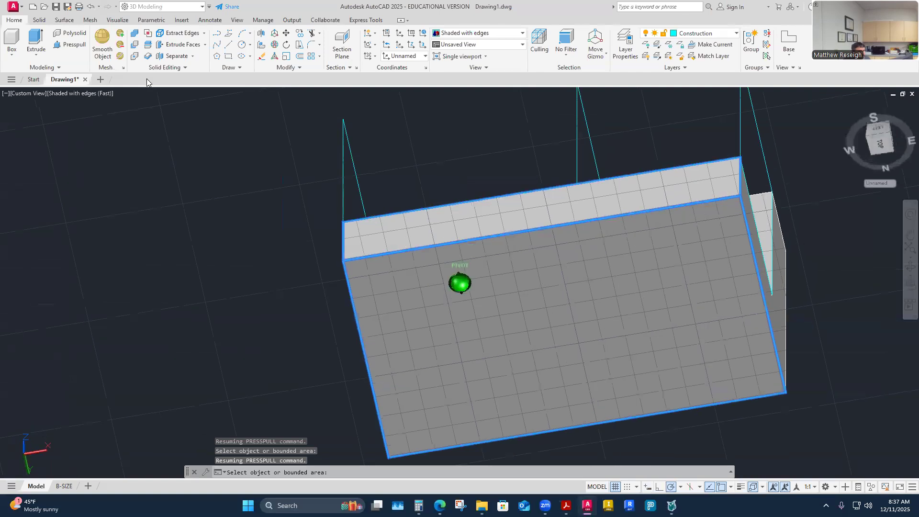
left_click(218, 33)
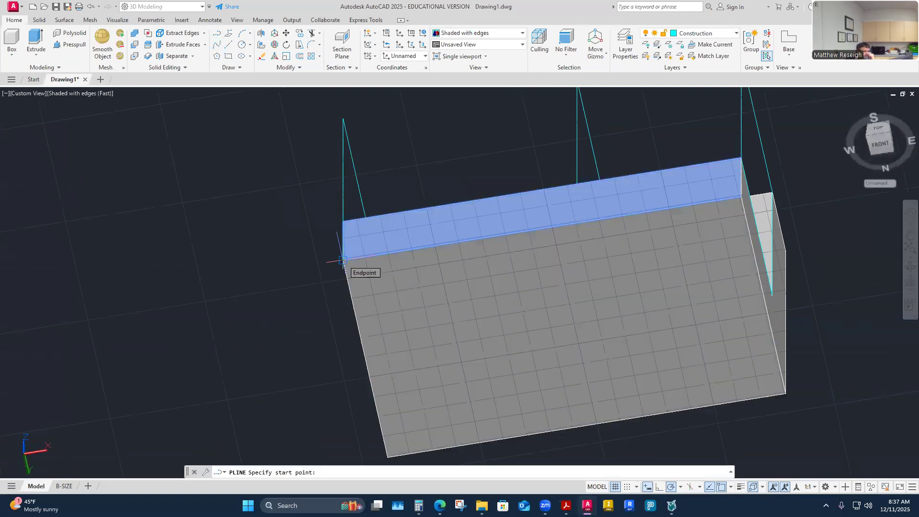
left_click(343, 260)
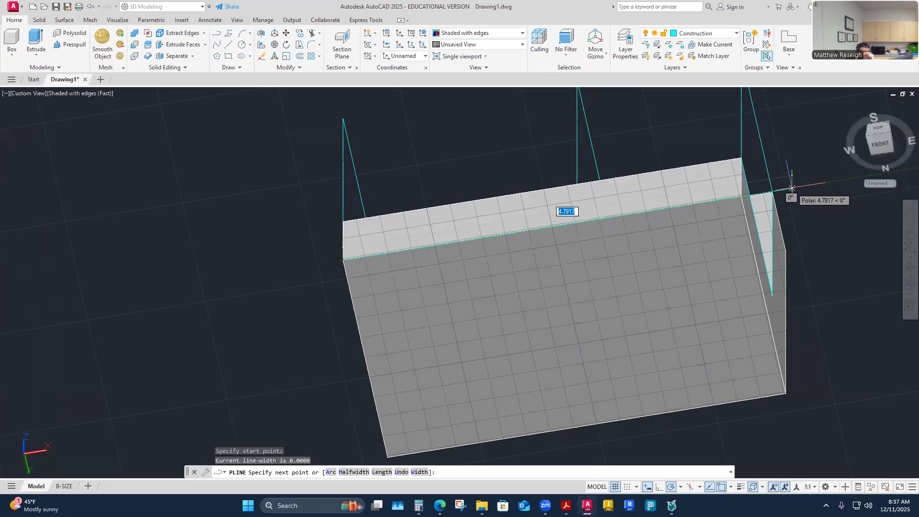
scroll(541, 276, "down", 4)
scroll(533, 276, "up", 4)
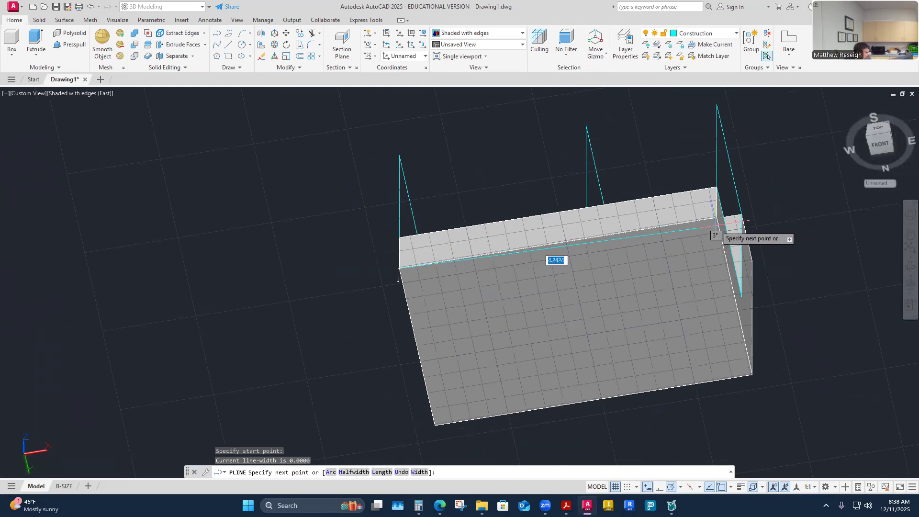
middle_click_drag(726, 274, 702, 323, "shift")
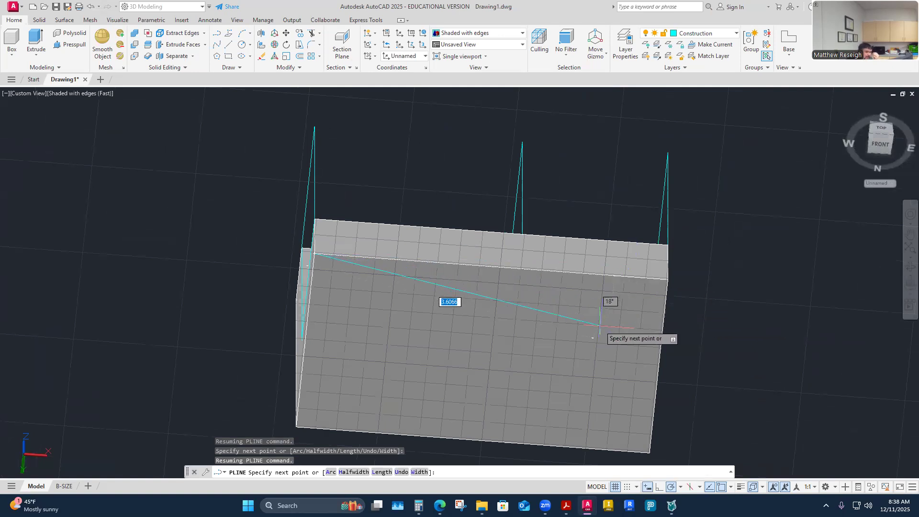
middle_click_drag(585, 315, 380, 314, "shift")
middle_click_drag(565, 330, 576, 327, "shift")
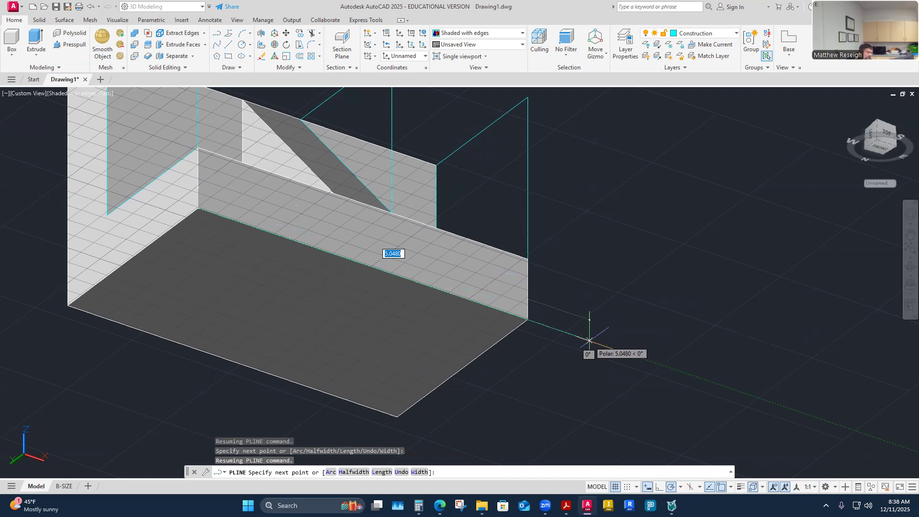
type(".75")
key("Return")
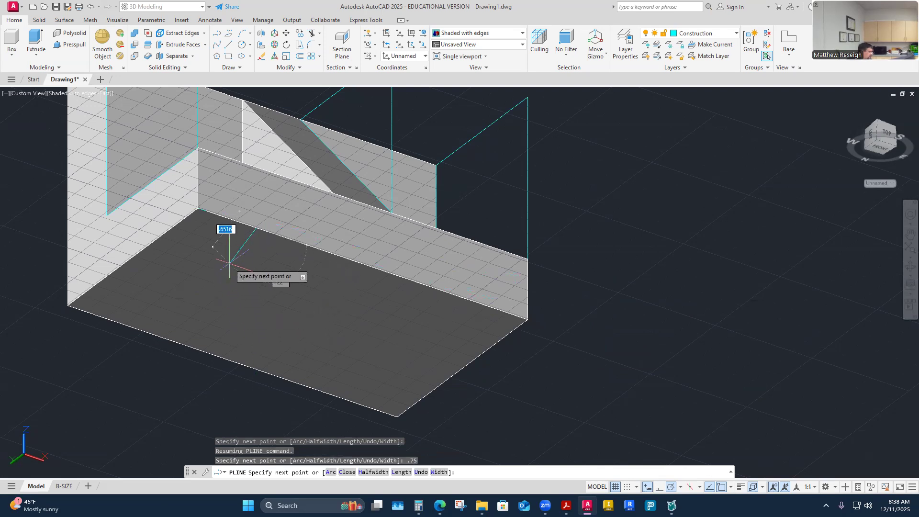
middle_click_drag(233, 268, 249, 335, "shift")
middle_click_drag(211, 253, 345, 286, "shift")
key("Escape")
middle_click_drag(346, 325, 380, 317, "shift")
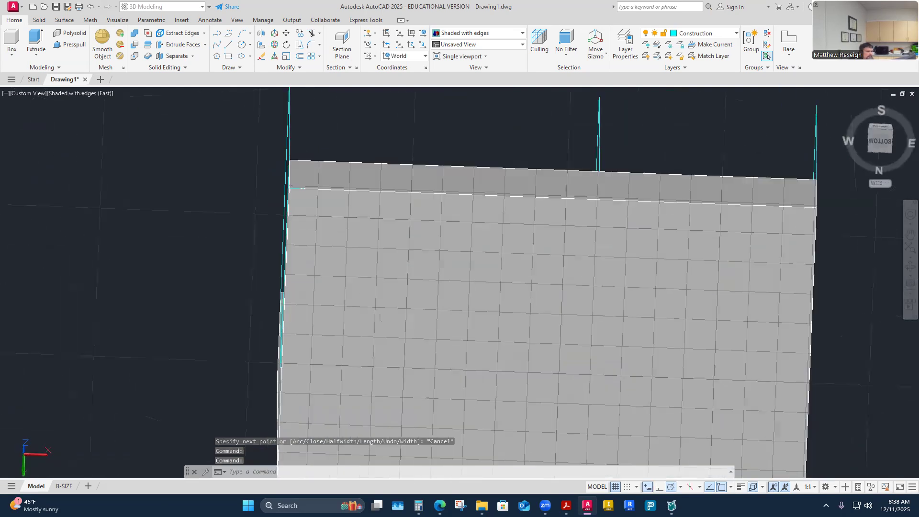
left_click(217, 33)
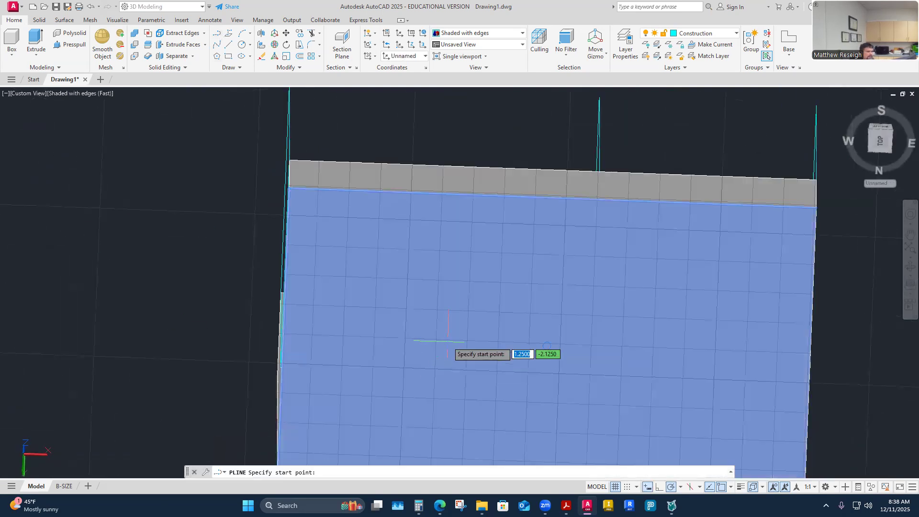
right_click(357, 209, "shift")
left_click(388, 273)
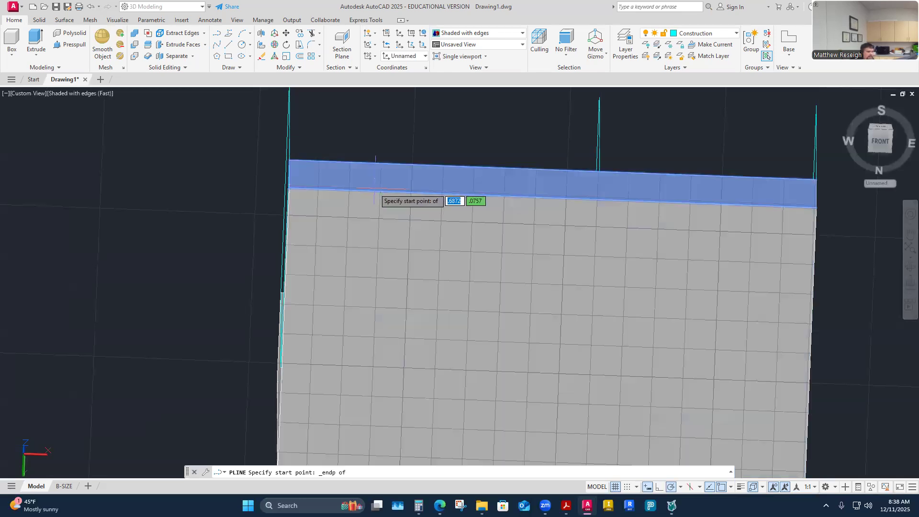
left_click(381, 192)
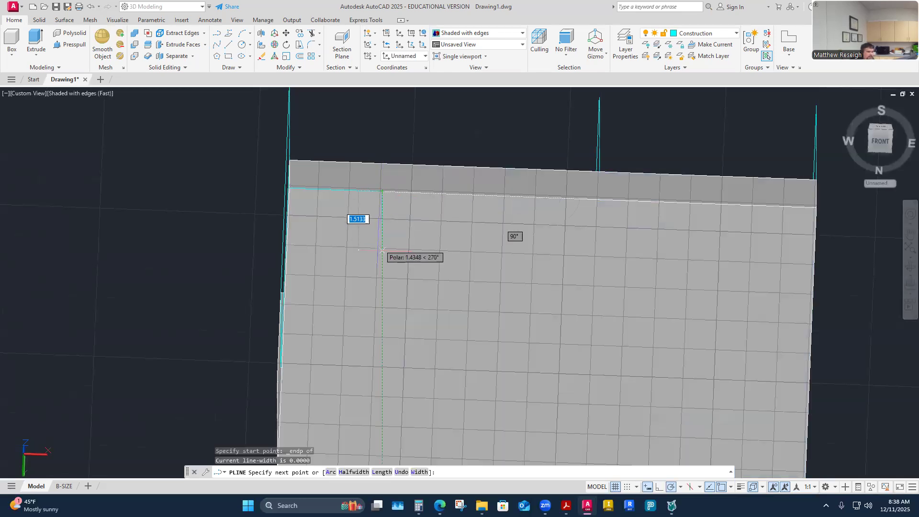
middle_click_drag(383, 286, 484, 337, "shift")
key("Escape")
Step: Draw a .75 polyline on the base's underside from the end of the left edge segment, perpendicular to the front edge
scroll(382, 277, "down", 3)
scroll(382, 281, "up", 2)
middle_click_drag(483, 338, 472, 332, "shift")
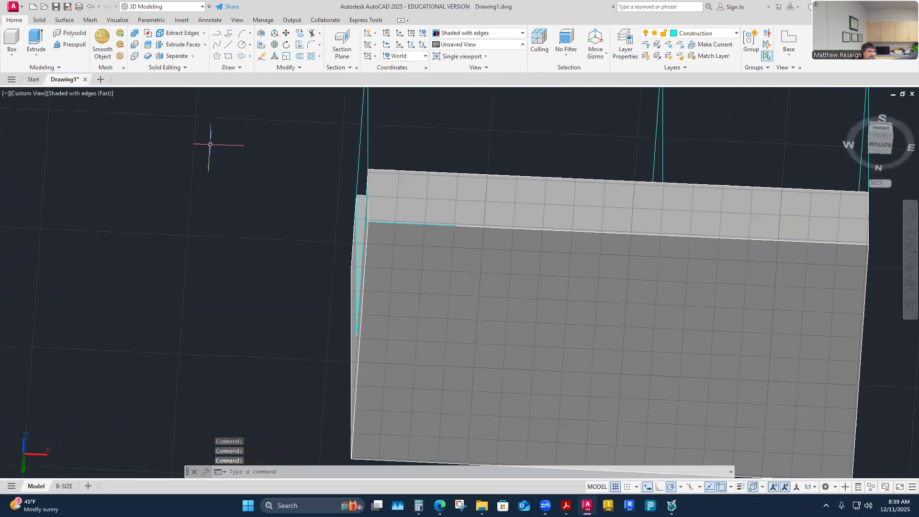
left_click(230, 34)
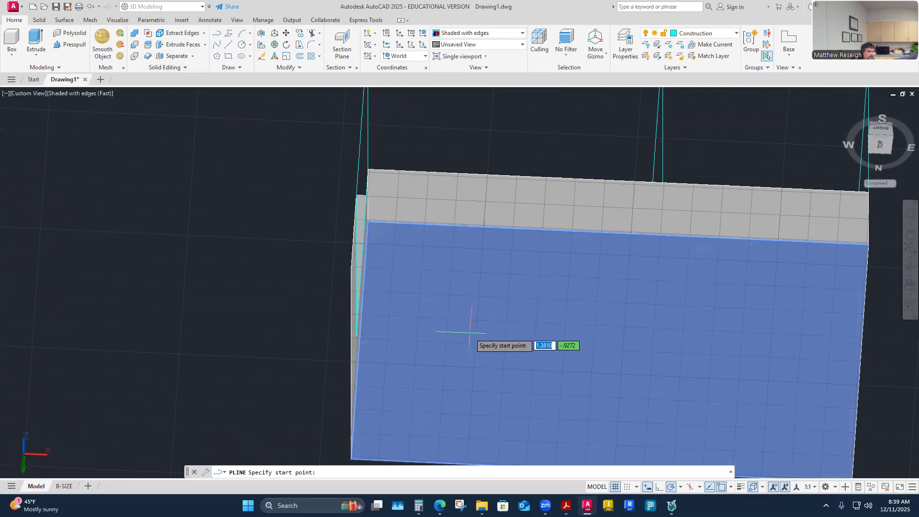
right_click(434, 247, "shift")
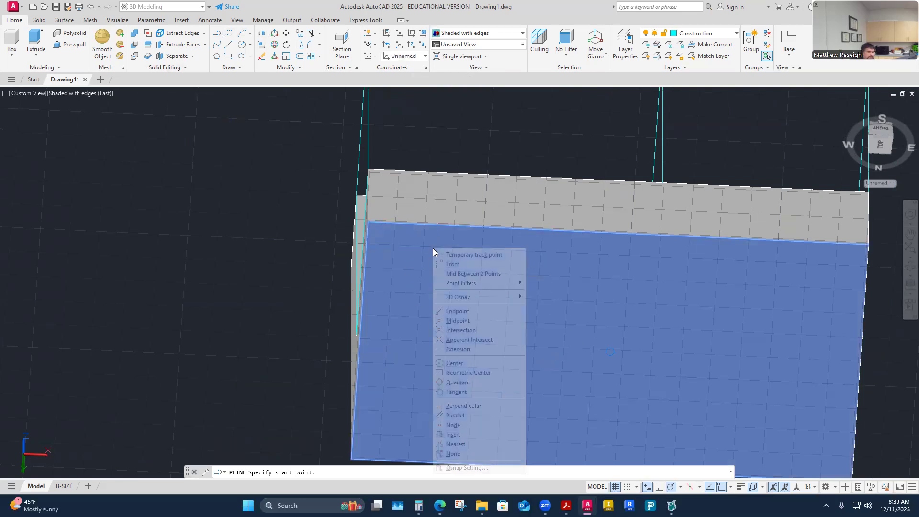
left_click(452, 312)
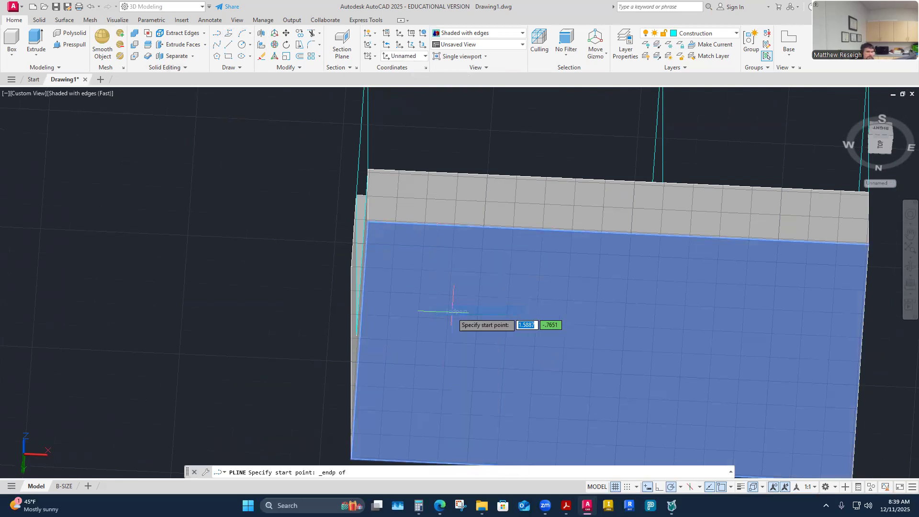
left_click(455, 225)
middle_click_drag(442, 273, 430, 326, "shift")
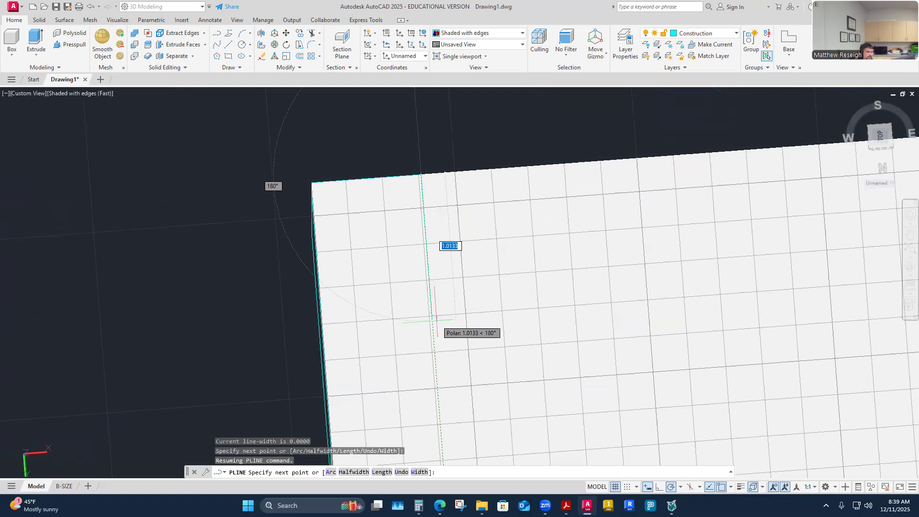
type(".75")
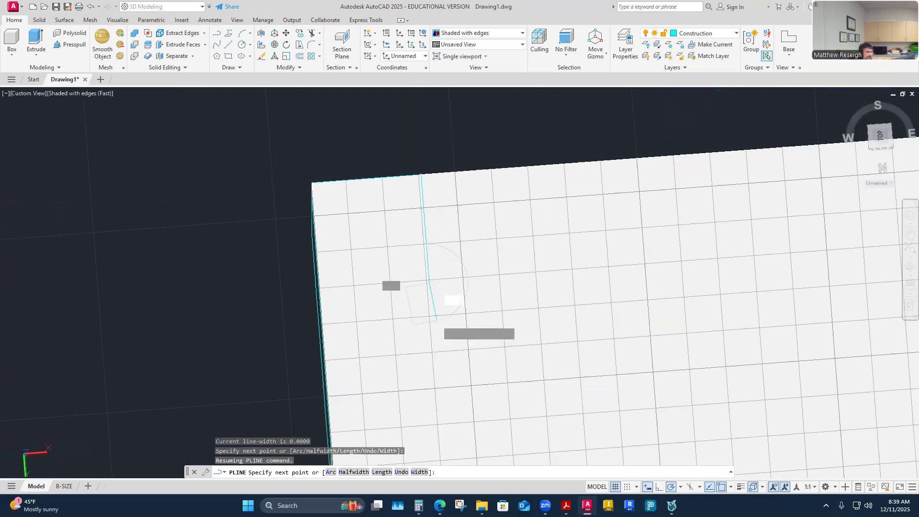
key("Return")
middle_click_drag(442, 398, 481, 338, "shift")
middle_click_drag(481, 337, 518, 318, "shift")
key("Escape")
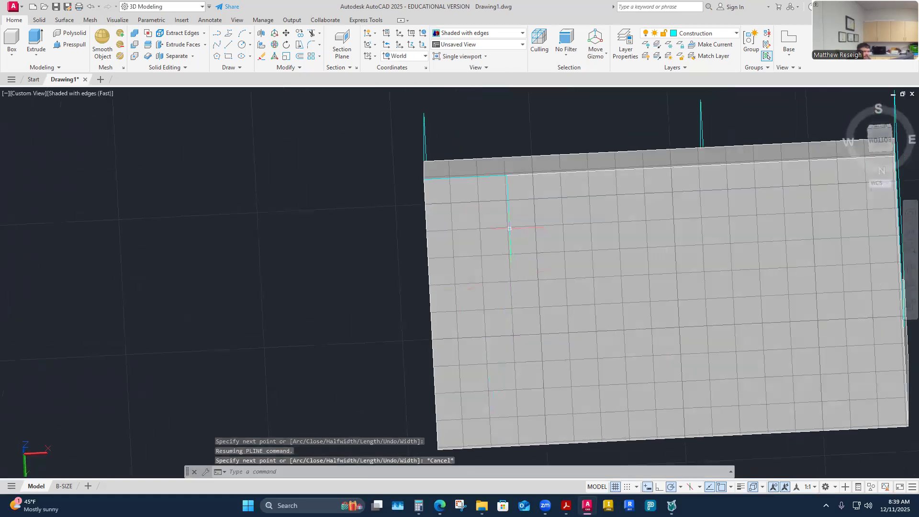
Step: Start a polyline on the underside at the bottom front edge's right corner with a .75 segment along the edge
left_click(451, 287)
middle_click_drag(451, 287, 443, 319, "shift")
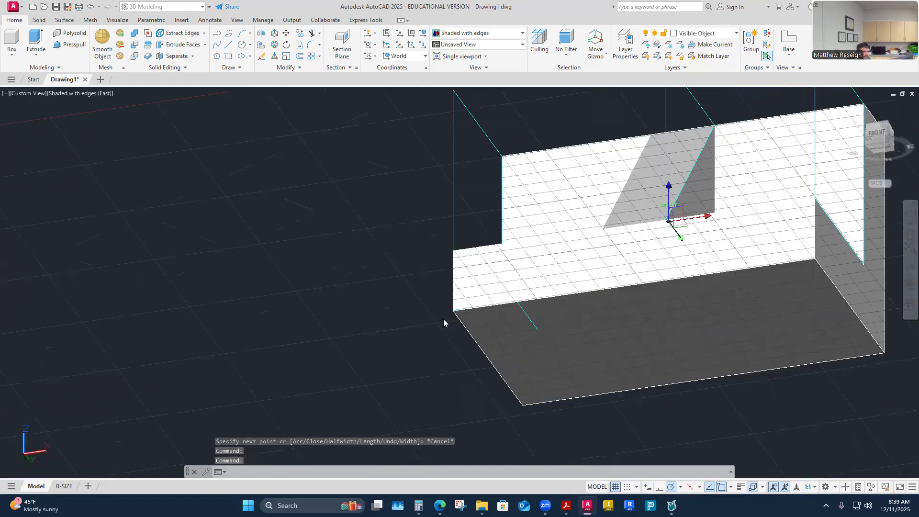
mouse_move(489, 368)
middle_mouse_down("shift")
mouse_move(474, 244)
mouse_move(488, 353)
middle_mouse_up("shift")
middle_click_drag(581, 365, 617, 333, "shift")
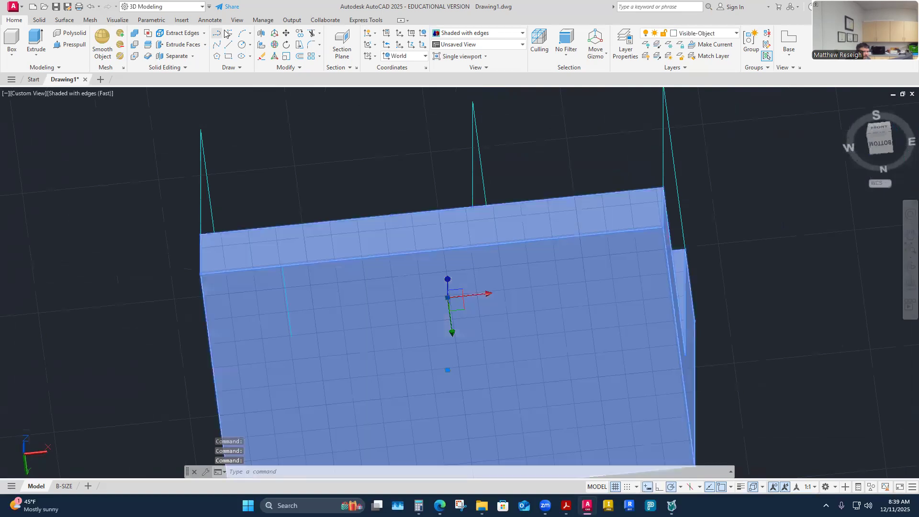
key("Escape")
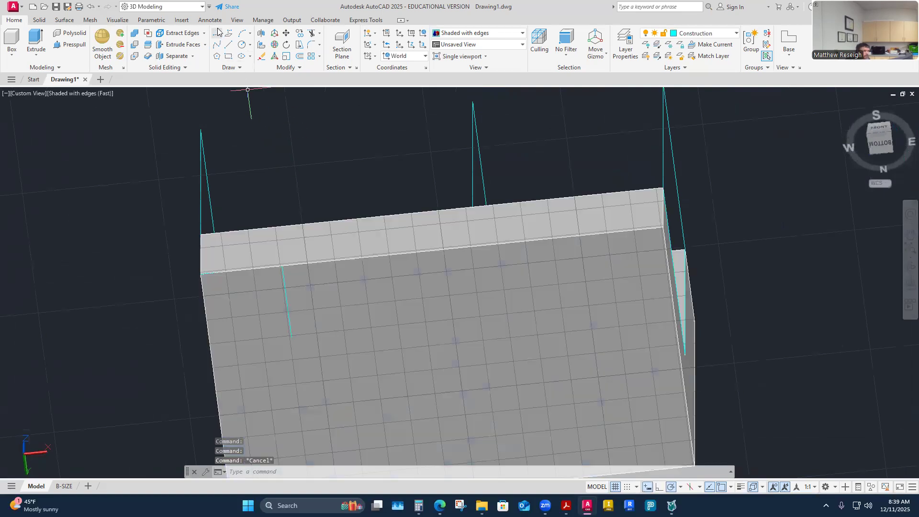
left_click(217, 33)
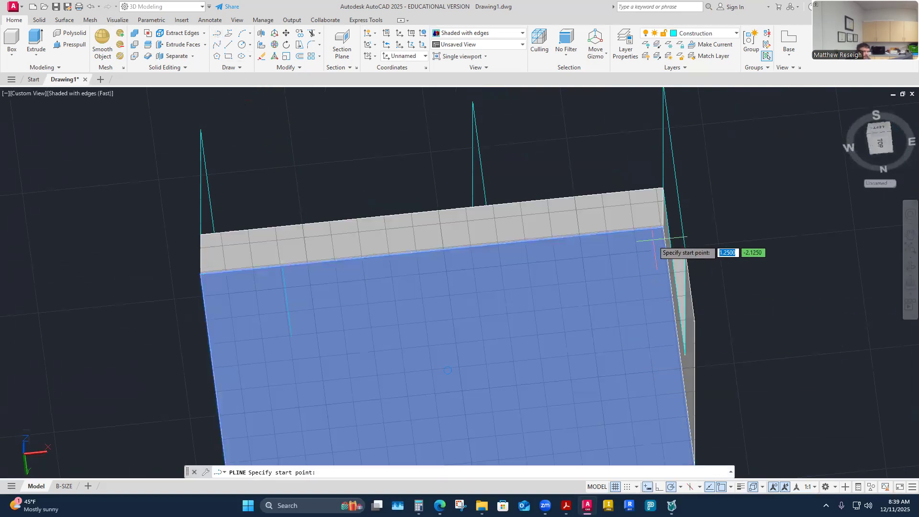
left_click(662, 228)
middle_click_drag(609, 232, 588, 279, "shift")
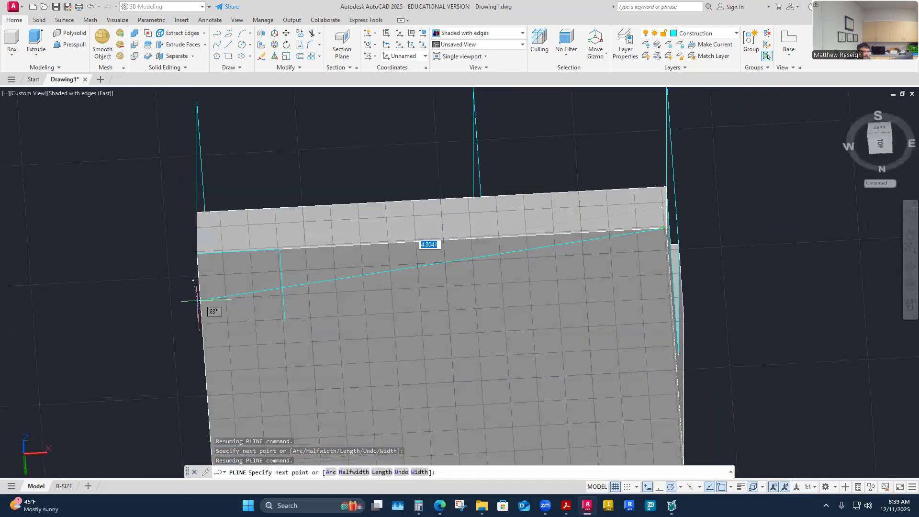
type(".")
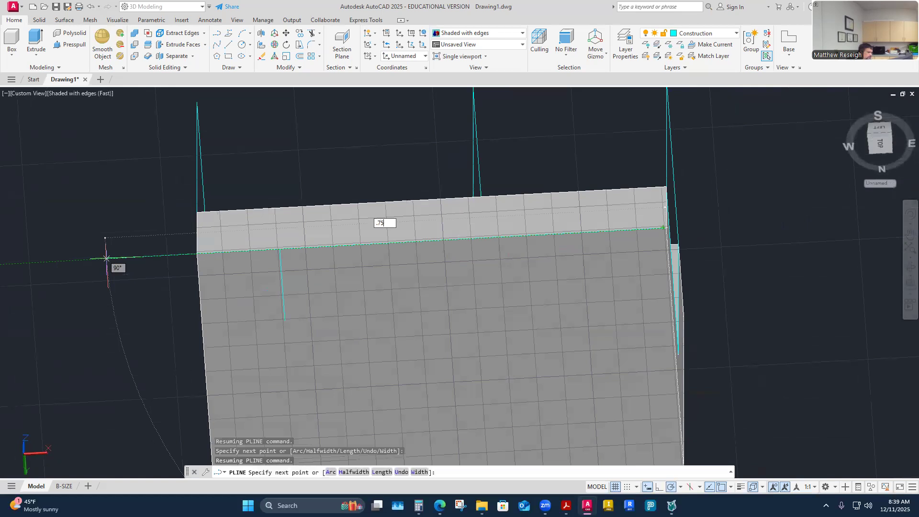
type("75")
key("Return")
Step: Add a .75 segment perpendicular to the front edge on the underside and end the right polyline
middle_click_drag(92, 255, 593, 312, "shift")
scroll(545, 259, "up", 5)
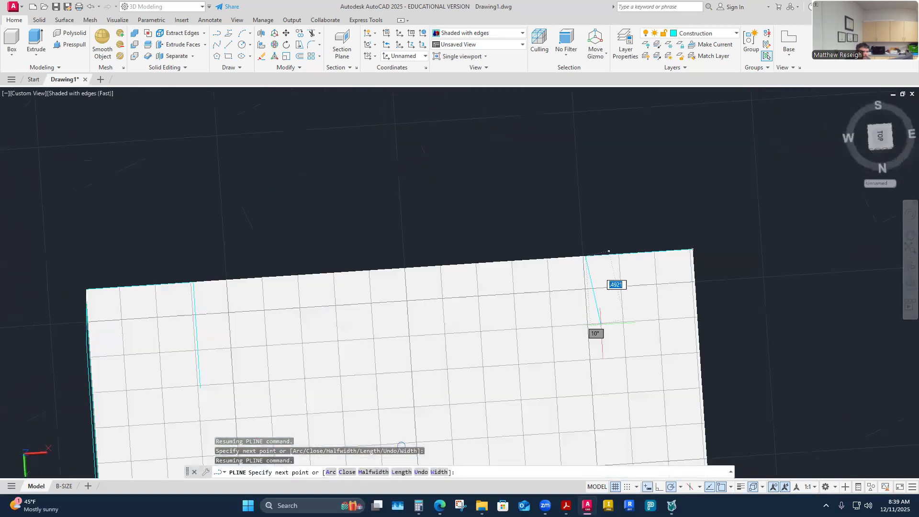
type(".75")
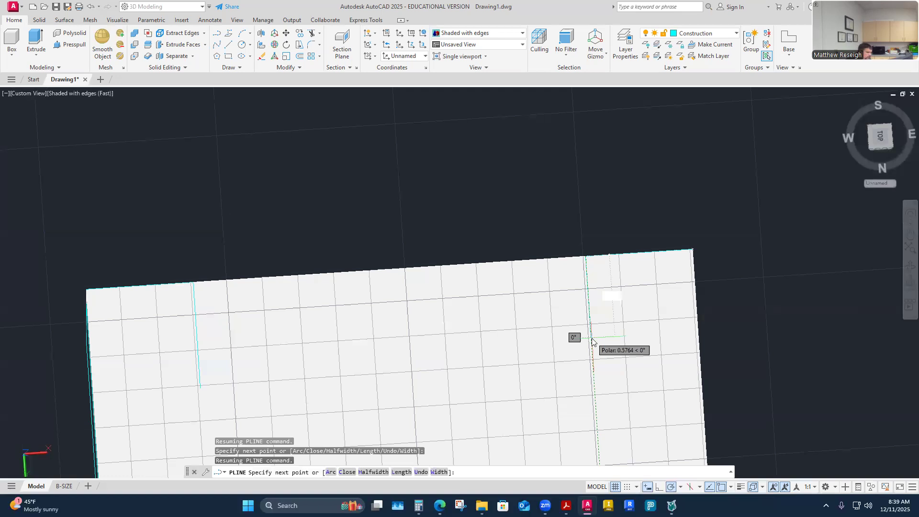
key("Return")
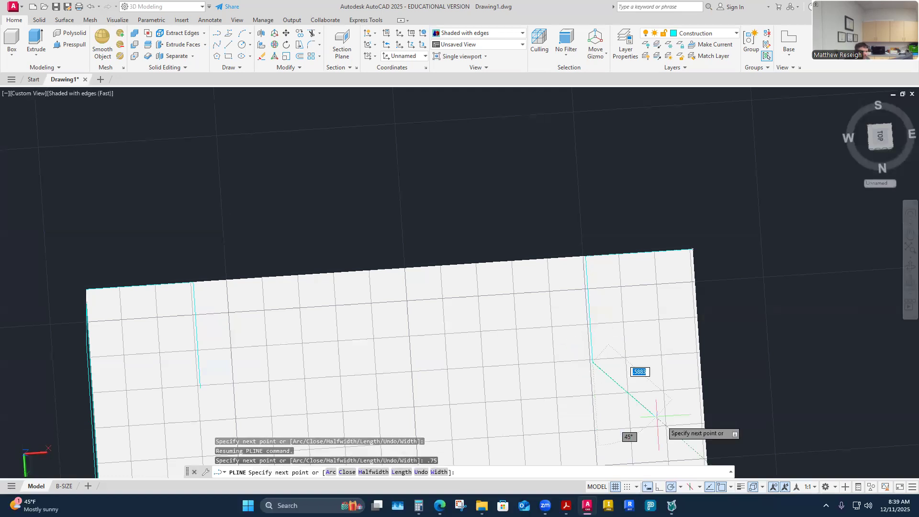
key("Escape")
Step: Draw a .625 diameter circle on the underside, centered on the inner end of the left perpendicular polyline
mouse_move(689, 394)
middle_mouse_down("shift")
mouse_move(593, 331)
mouse_move(625, 342)
mouse_move(527, 348)
mouse_move(565, 85)
mouse_move(338, 109)
mouse_move(144, 72)
middle_mouse_up("shift")
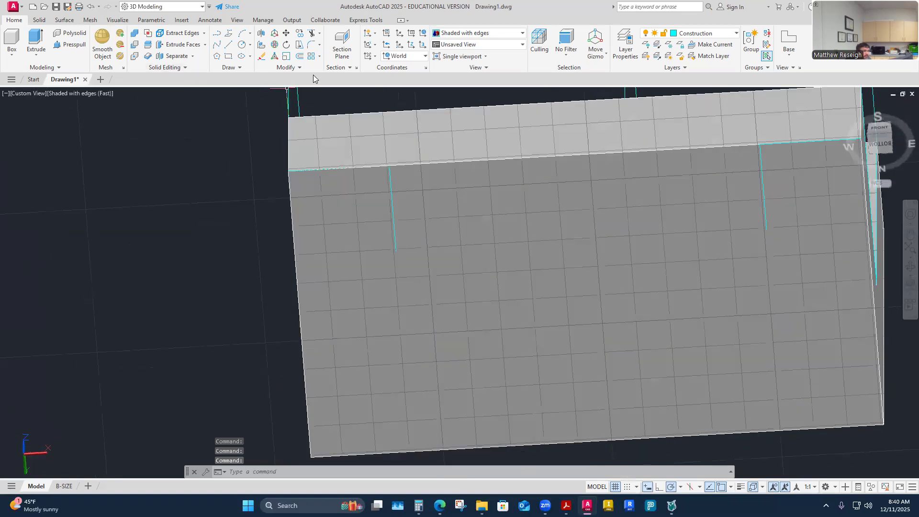
left_click(250, 46)
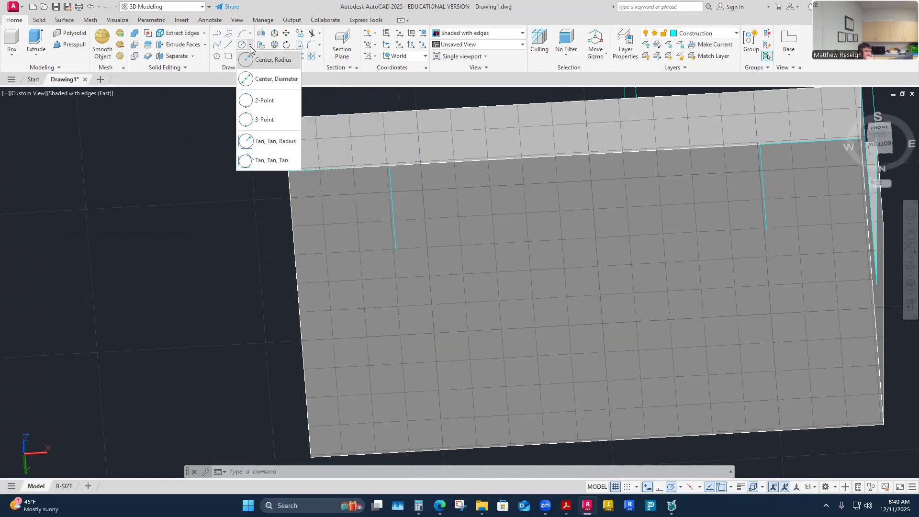
left_click(259, 81)
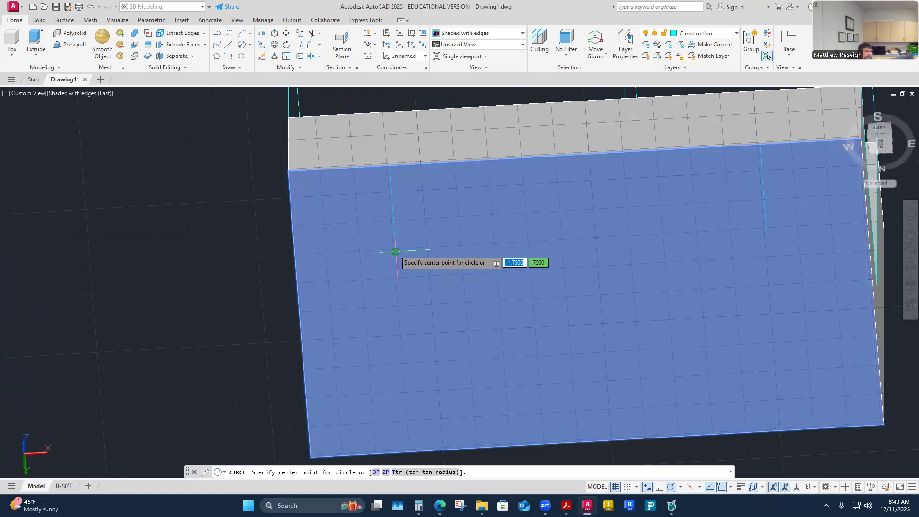
left_click(396, 251)
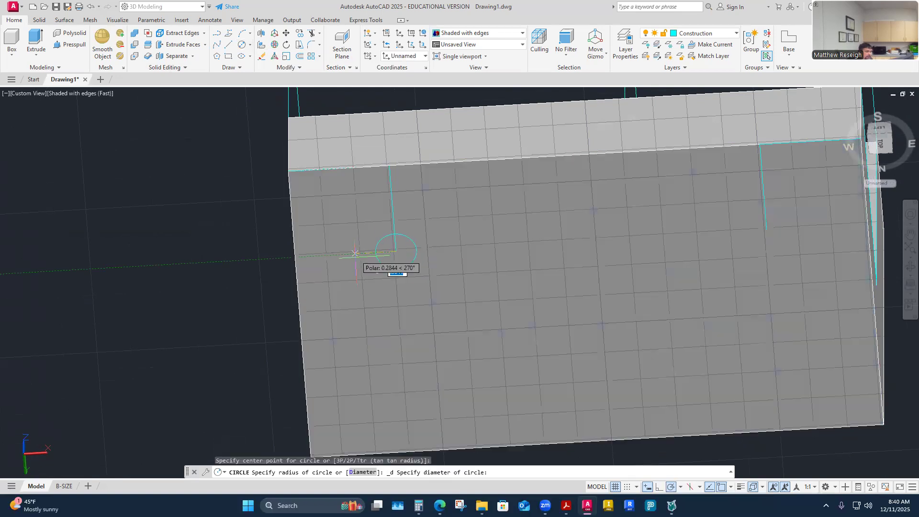
middle_click_drag(357, 263, 303, 312, "shift")
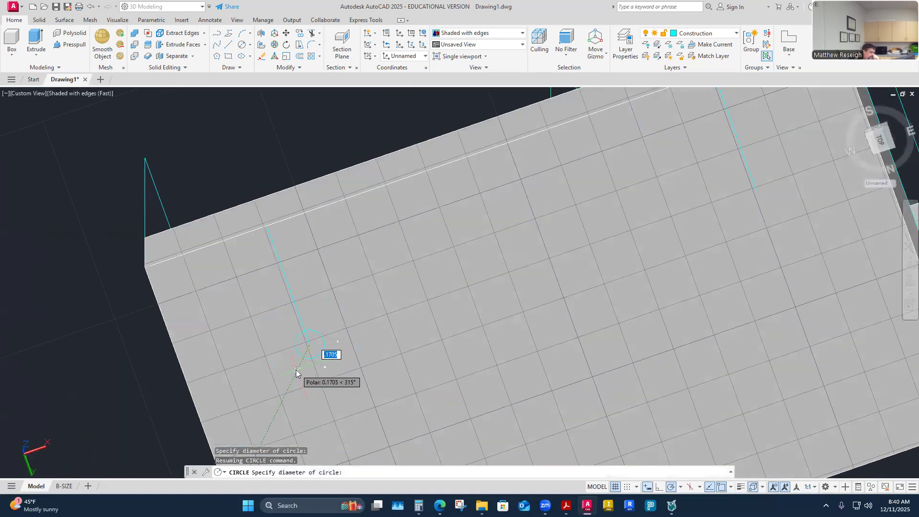
type(".625")
key("Return")
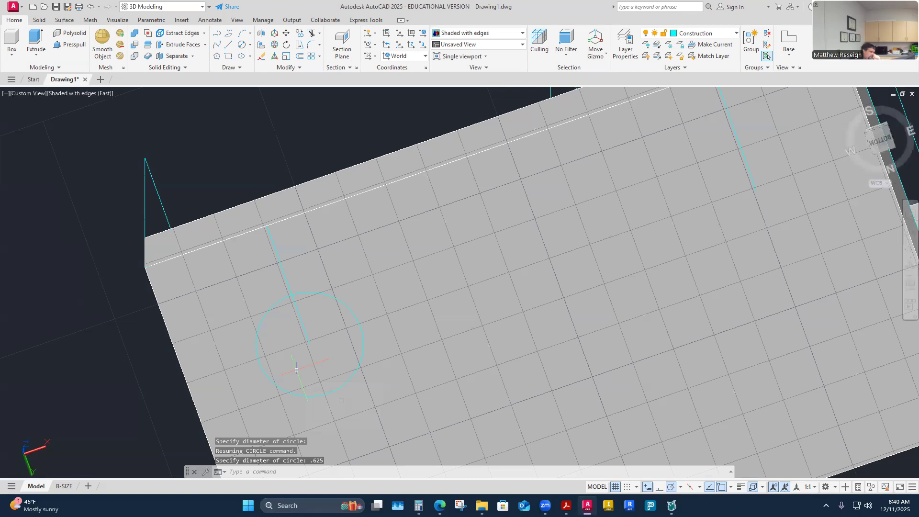
Step: Draw a circle with a .3125 radius on the underside, centered on the inner end of the right perpendicular polyline
mouse_move(296, 370)
middle_mouse_down("shift")
mouse_move(379, 262)
mouse_move(340, 260)
middle_mouse_up("shift")
left_click(250, 45)
left_click(256, 65)
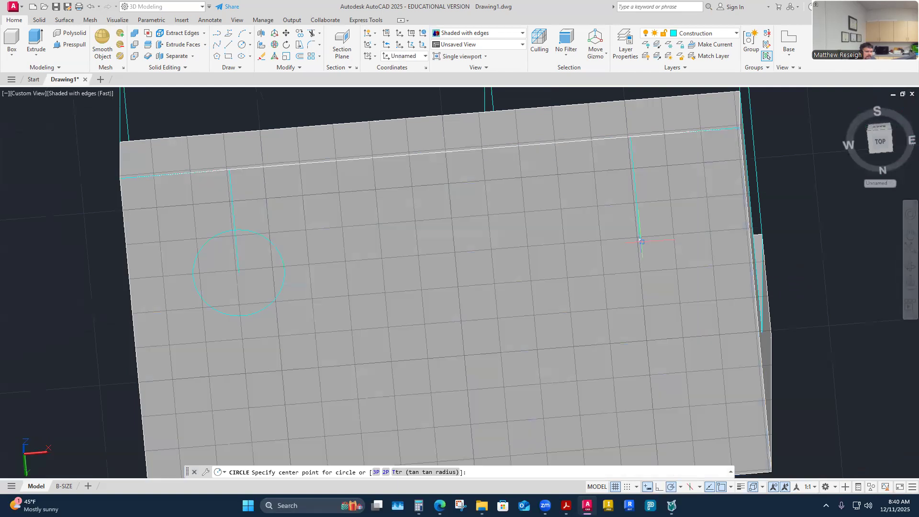
left_click(641, 242)
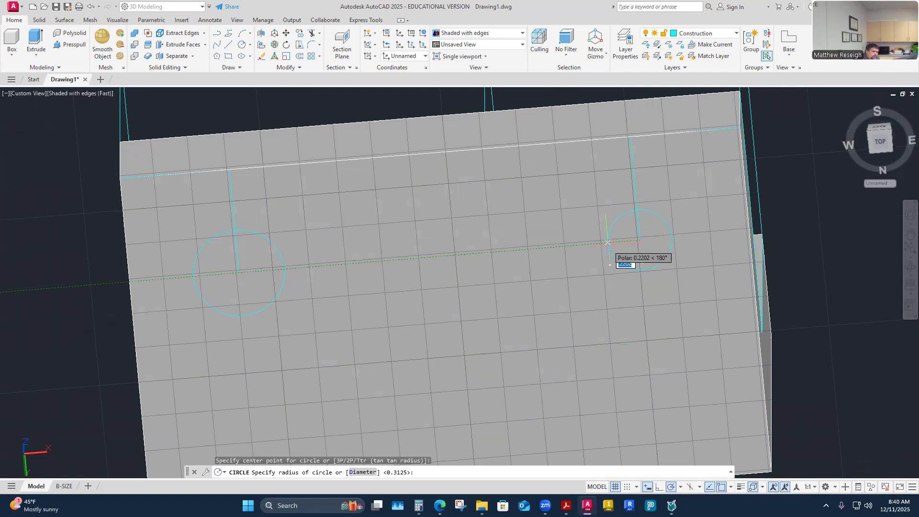
type(".3125")
key("Return")
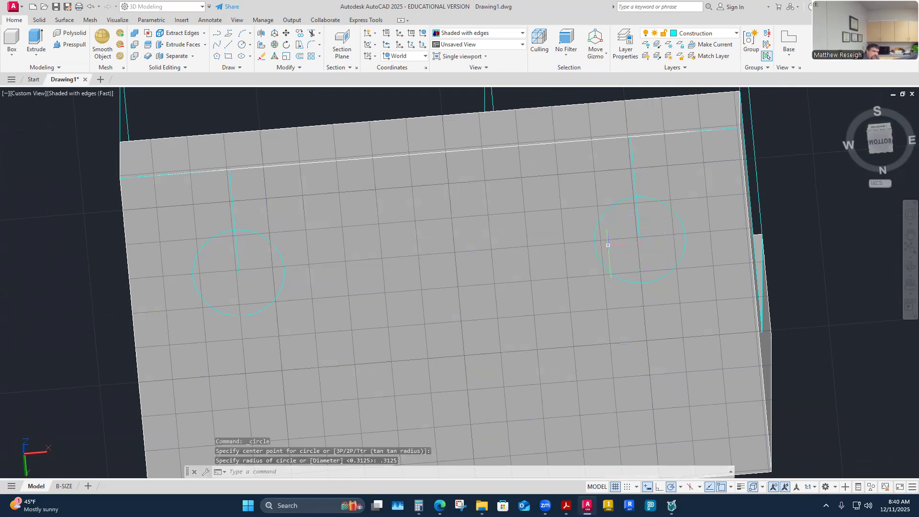
Step: Presspull the left circle .75 up through the base to cut the first hole
middle_click_drag(608, 245, 388, 313, "shift")
middle_click_drag(418, 389, 215, 157, "shift")
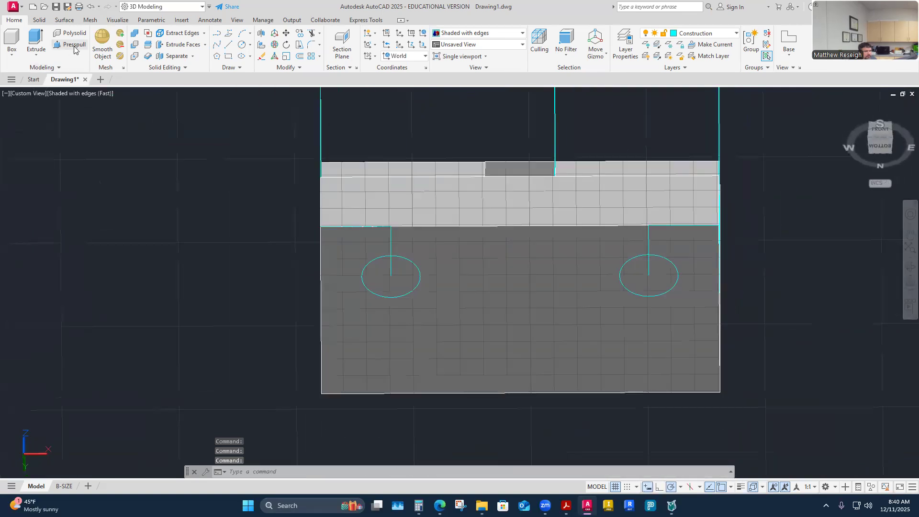
left_click(71, 44)
left_click(386, 280)
left_click(352, 424)
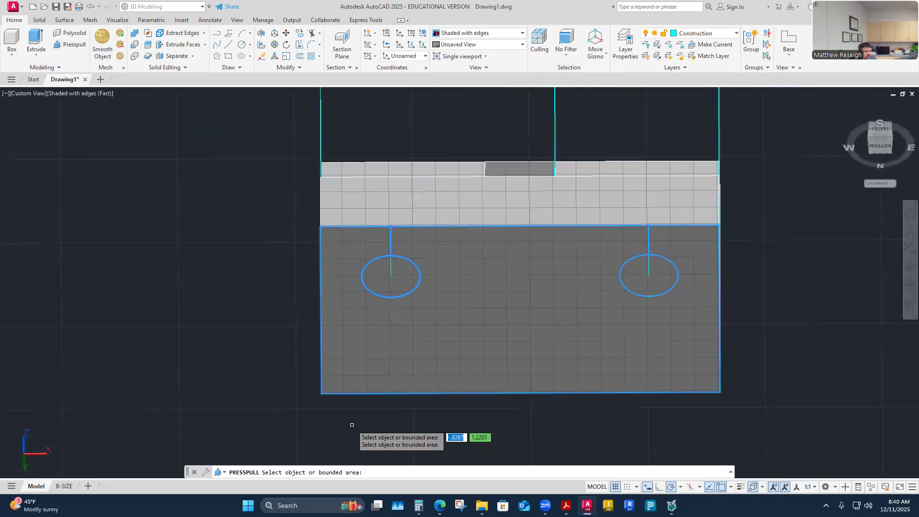
left_click(389, 286)
middle_click_drag(388, 288, 625, 306, "shift")
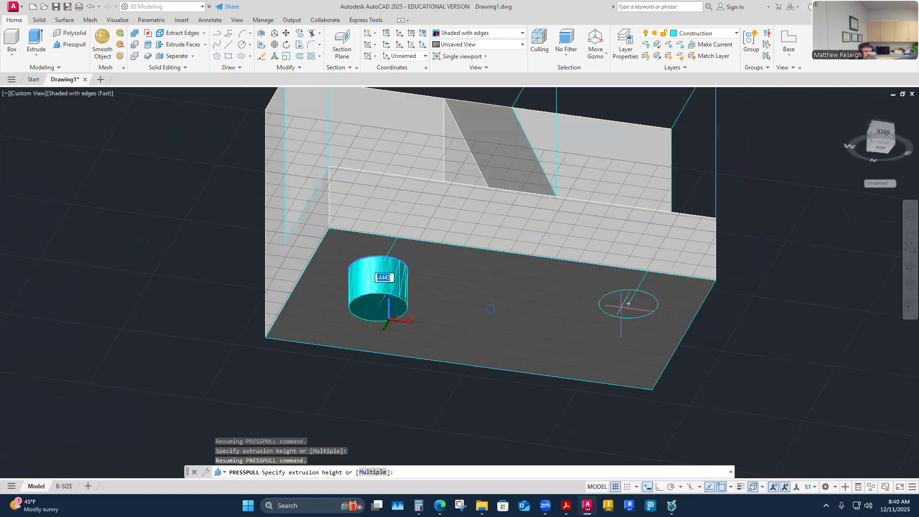
middle_click_drag(363, 262, 402, 261, "shift")
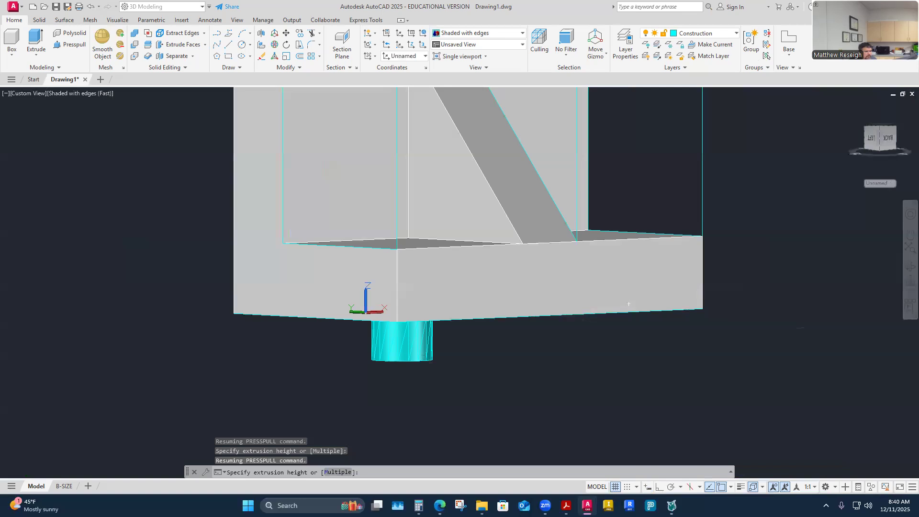
type(".")
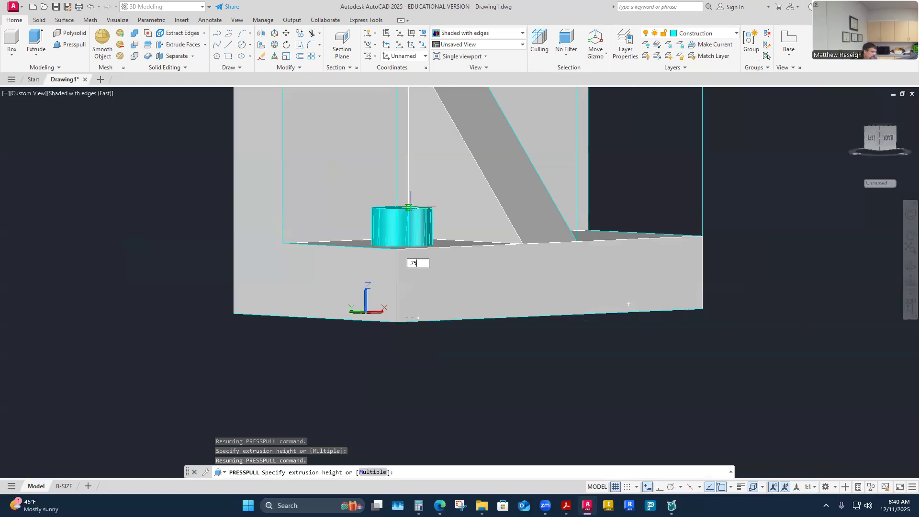
type("75")
key("Return")
middle_click_drag(410, 208, 608, 357, "shift")
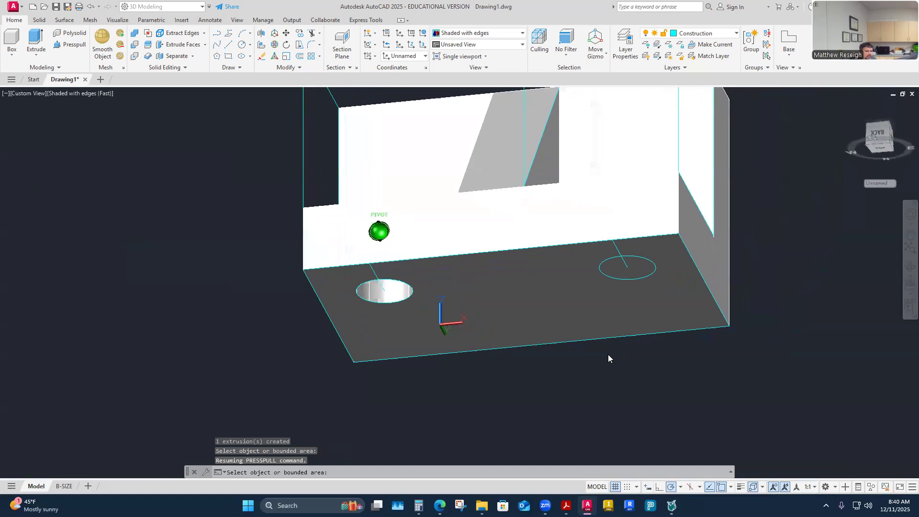
Step: Presspull the right circle up through the base to cut the second hole, and end the command
left_click(82, 46)
left_click(620, 278)
middle_click_drag(619, 277, 431, 377, "shift")
key("Return")
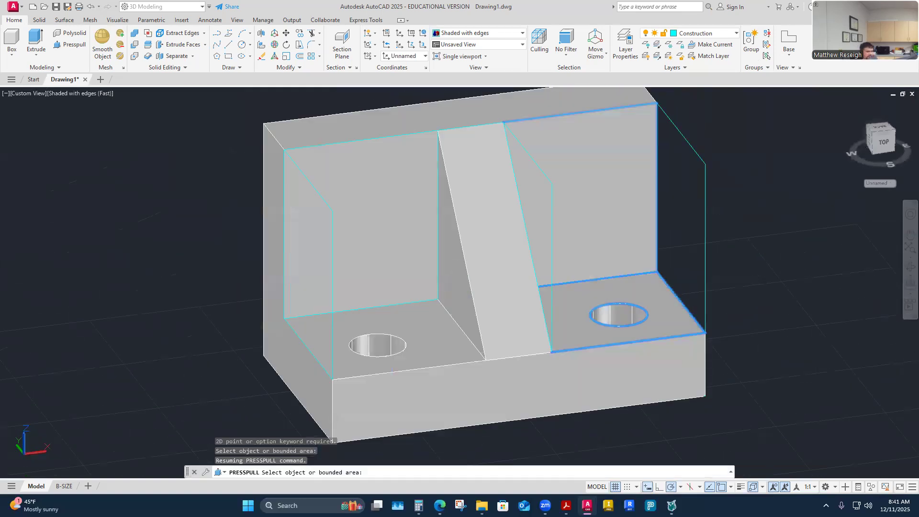
key("Escape")
Step: Inspect both holes from above and below, and check the corner radii in the bracket's reference PDF in Acrobat before returning to AutoCAD
middle_click_drag(261, 295, 303, 197, "shift")
middle_click_drag(455, 248, 462, 246, "shift")
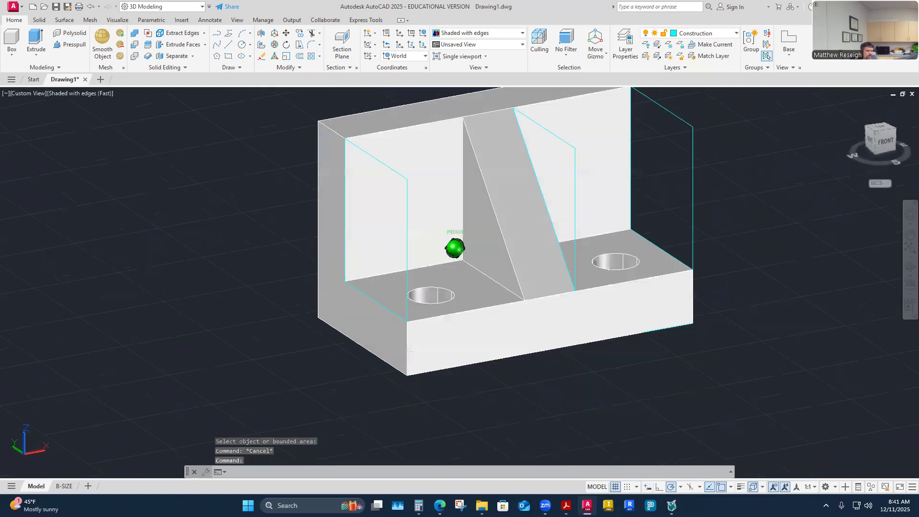
middle_click_drag(410, 350, 409, 350, "shift")
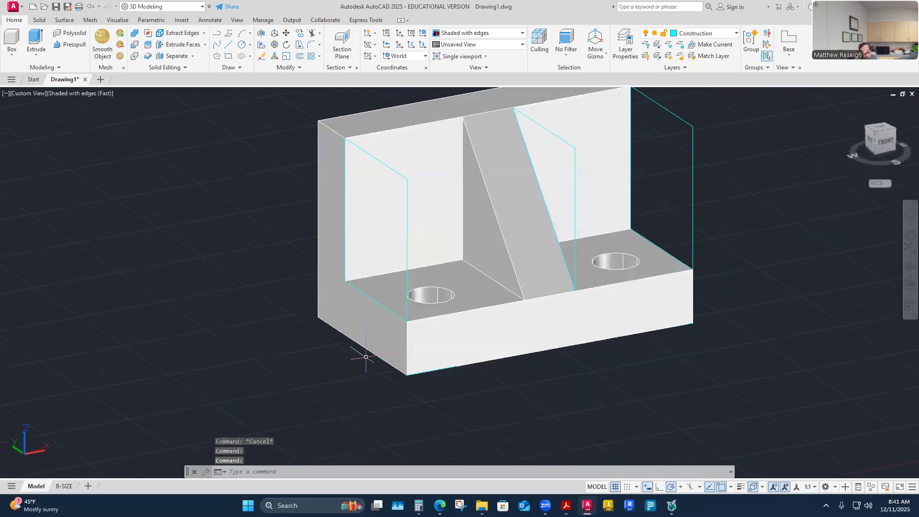
middle_click_drag(458, 264, 459, 265, "shift")
middle_click_drag(366, 357, 366, 357, "shift")
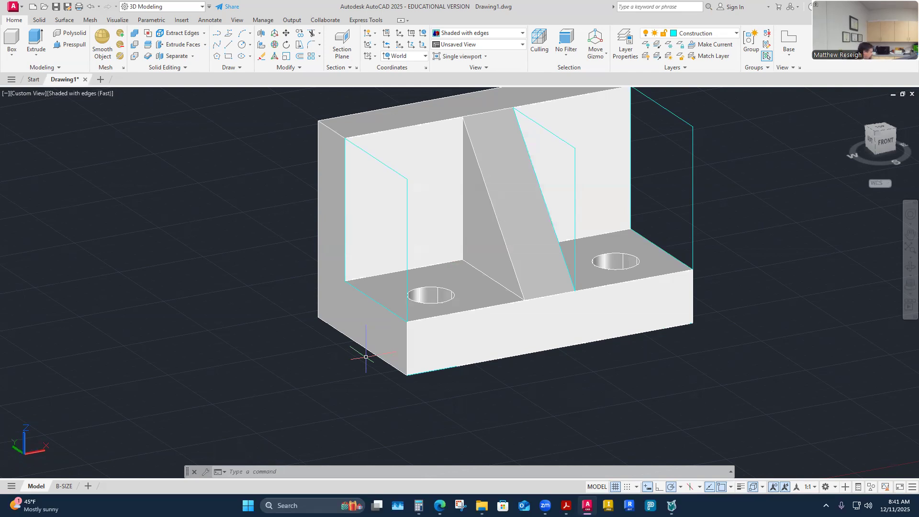
middle_click_drag(551, 268, 558, 267, "shift")
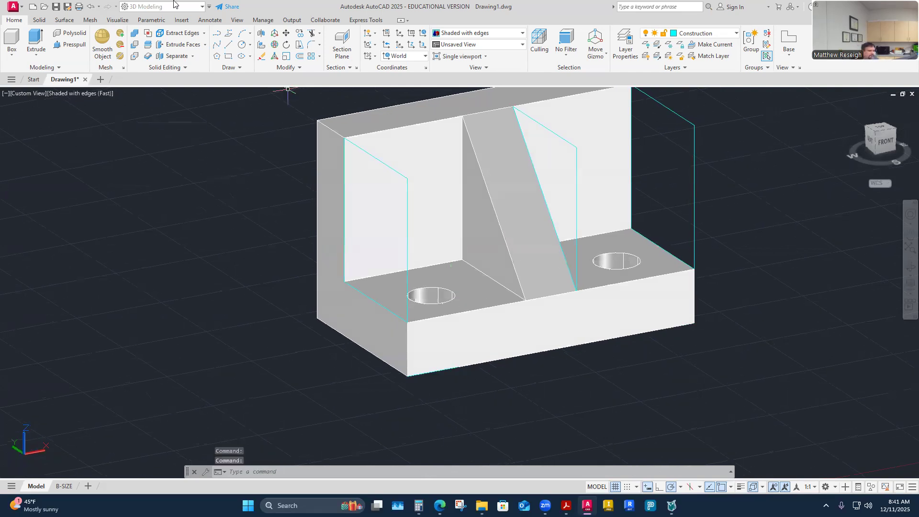
middle_click_drag(296, 352, 396, 351, "shift")
scroll(396, 351, "up", 2)
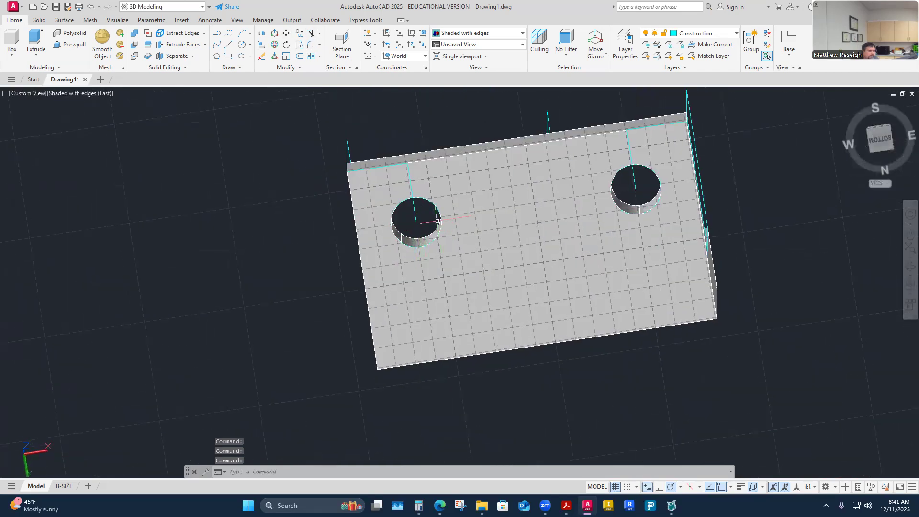
left_click(567, 506)
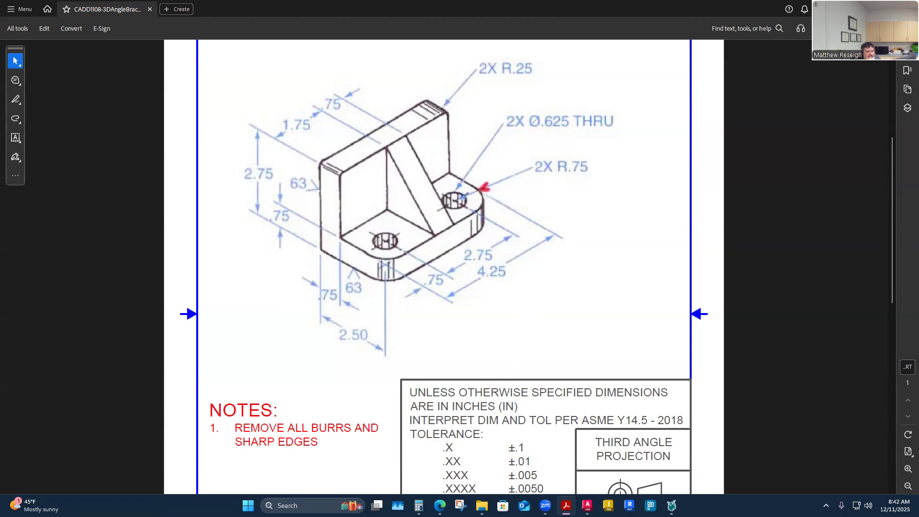
left_click(588, 506)
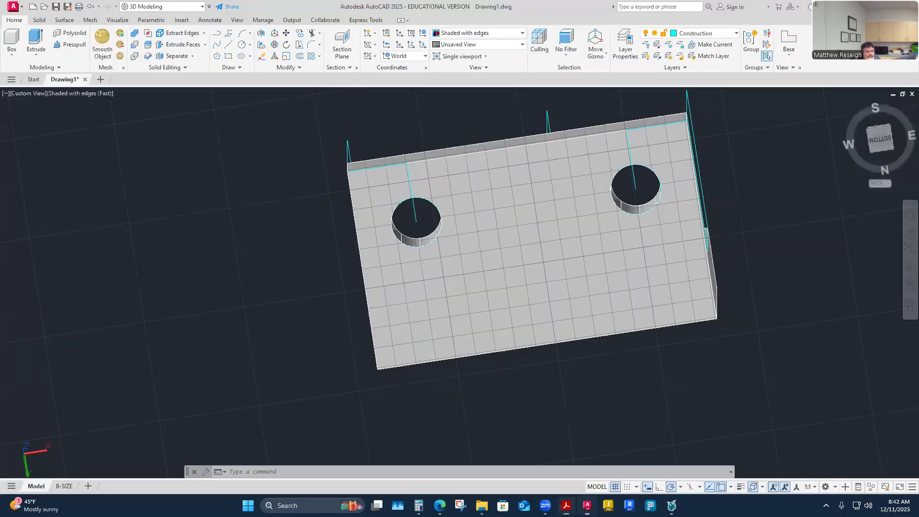
Step: Try a .75 radius fillet on the base's front left vertical edge from the shaded view, and undo it
middle_click_drag(550, 411, 548, 413, "shift")
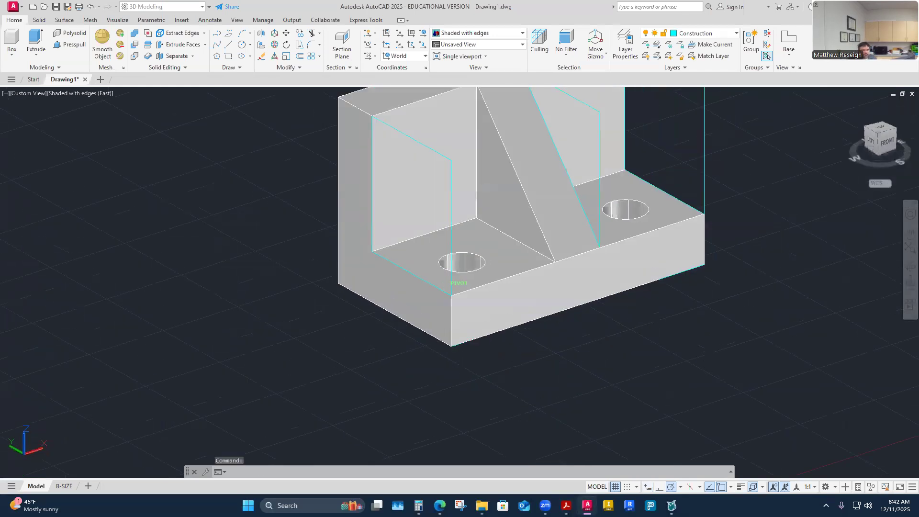
scroll(548, 412, "down", 2)
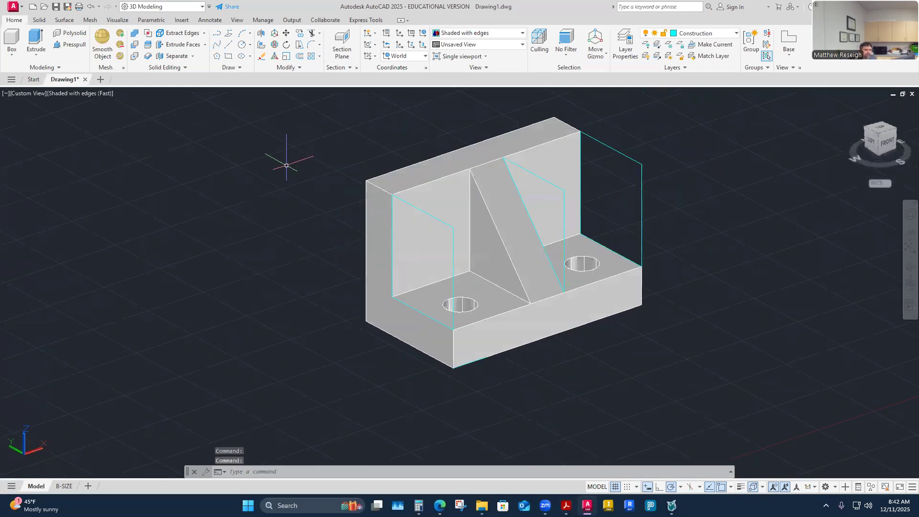
left_click(311, 46)
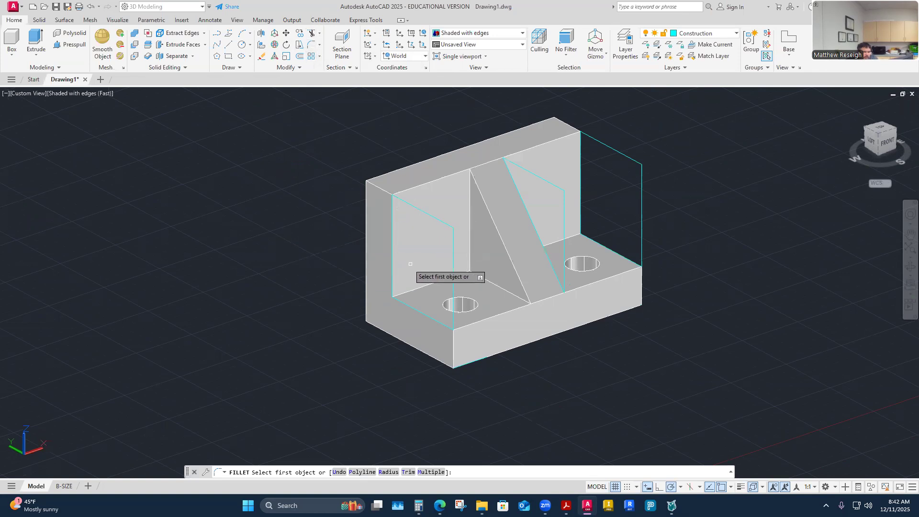
left_click(409, 201)
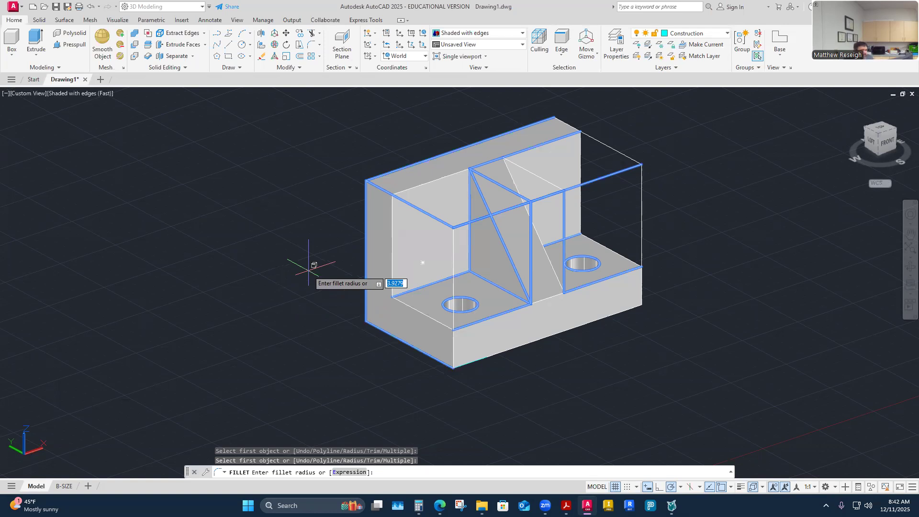
type(".75")
key("Return")
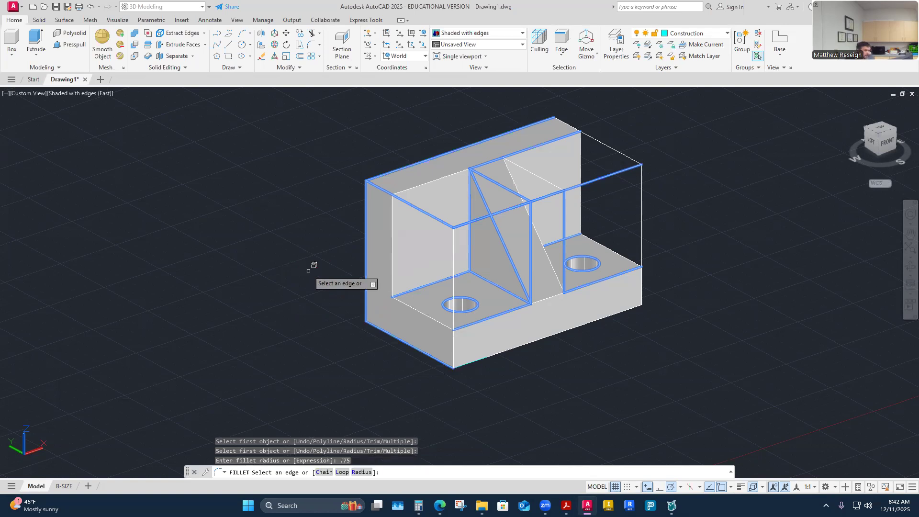
left_click(452, 351)
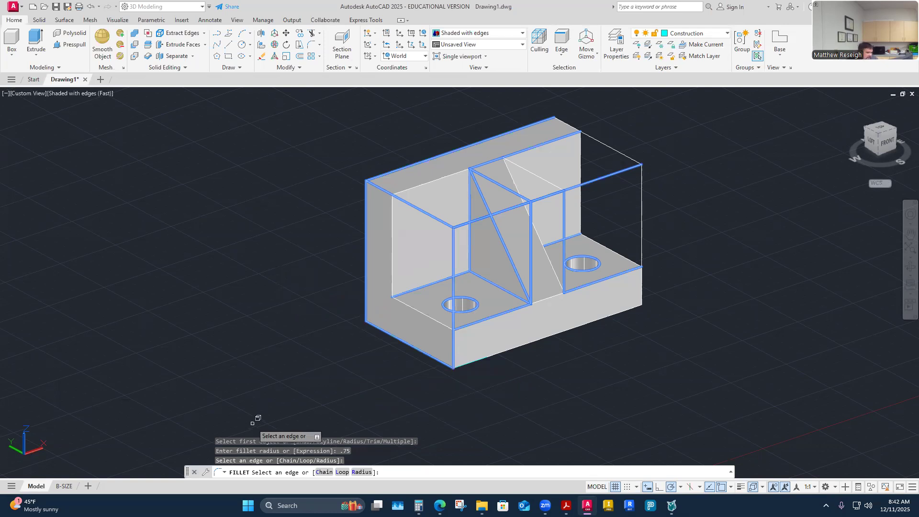
key("Return")
key("Return")
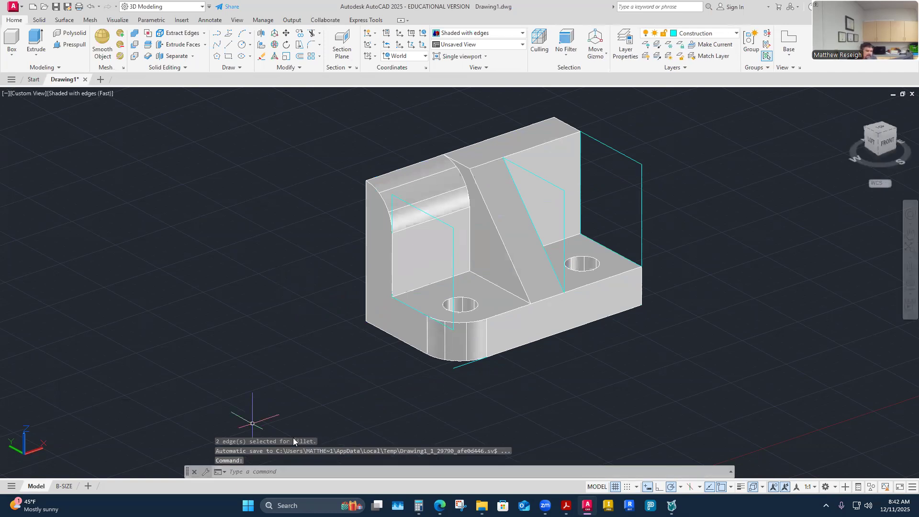
left_click(90, 6)
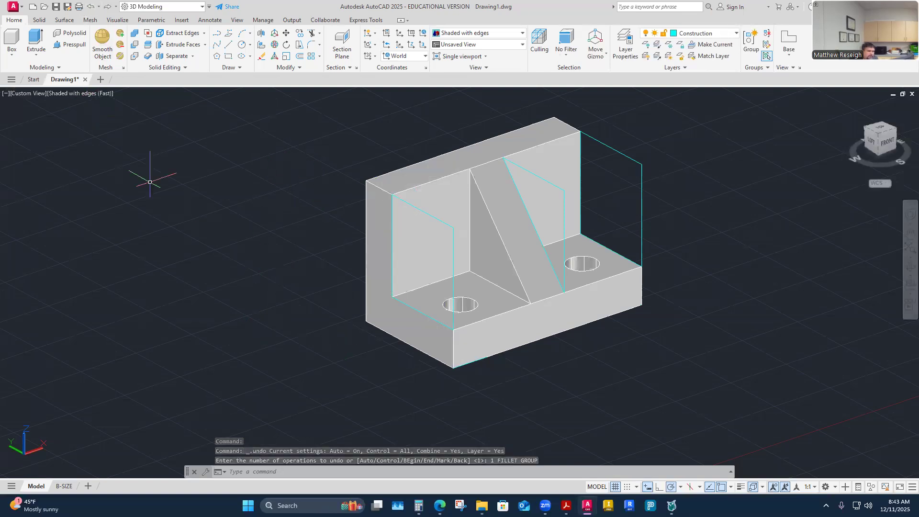
Step: Switch the model's visual style to Wireframe
left_click(75, 95)
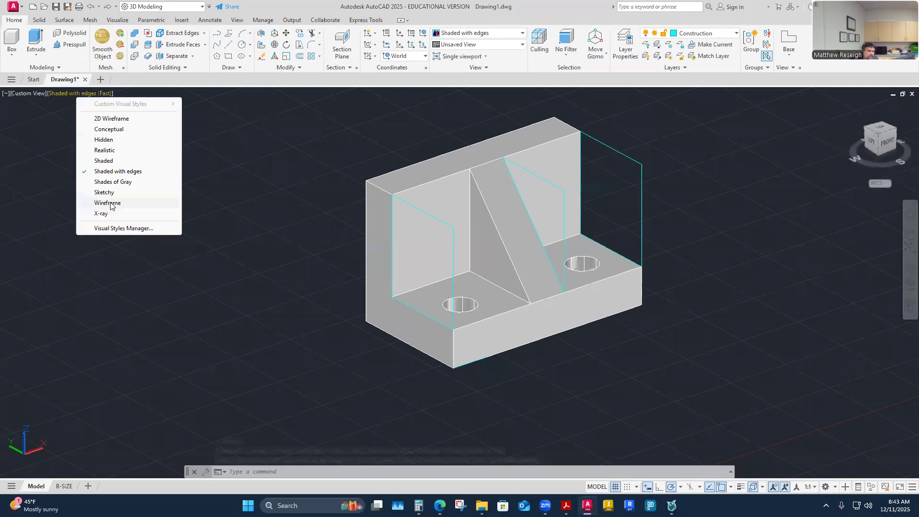
left_click(103, 201)
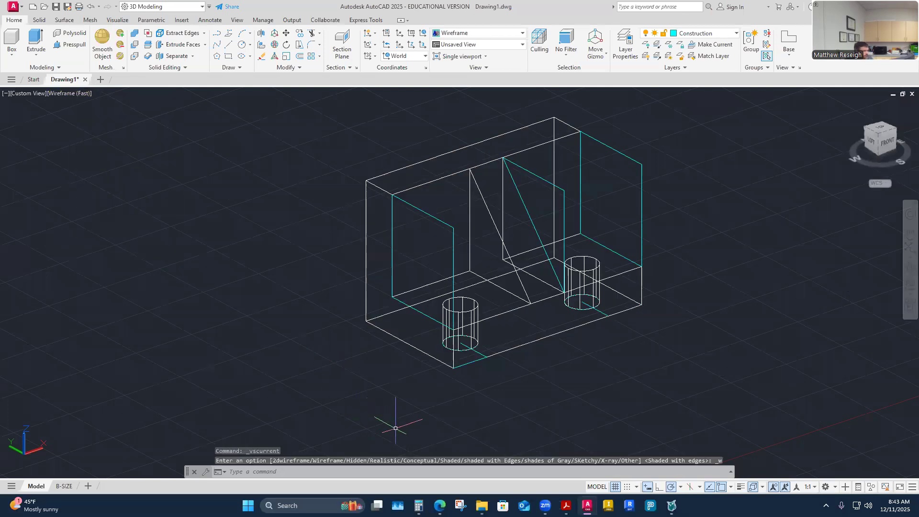
middle_click_drag(405, 422, 372, 407, "shift")
middle_click_drag(308, 383, 266, 388, "shift")
scroll(271, 223, "up", 3)
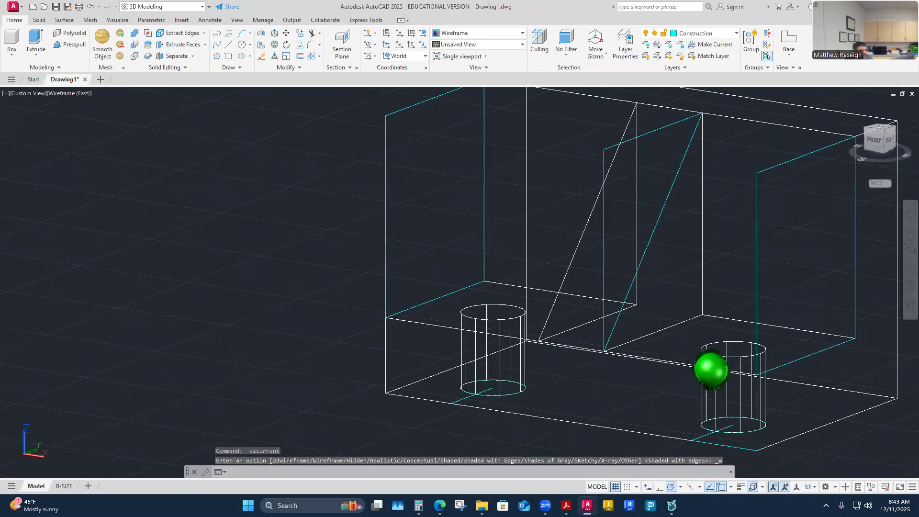
left_click(309, 46)
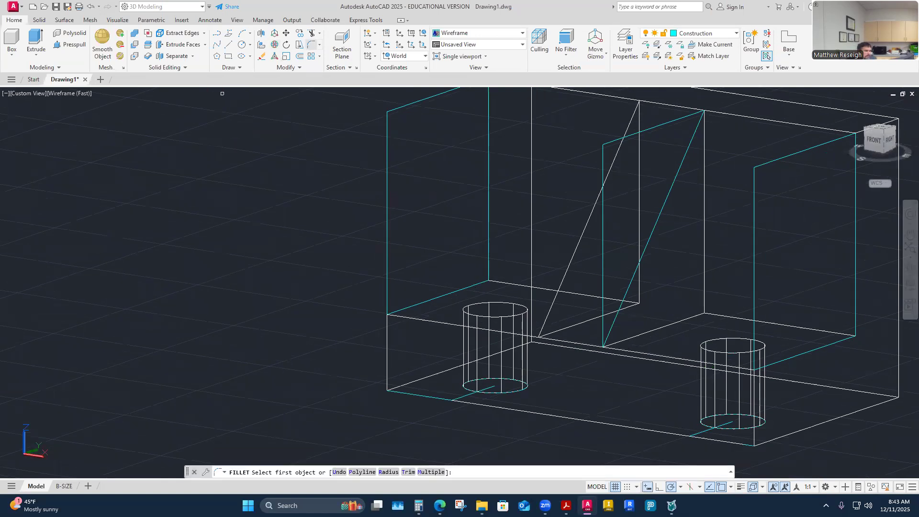
left_click(388, 352)
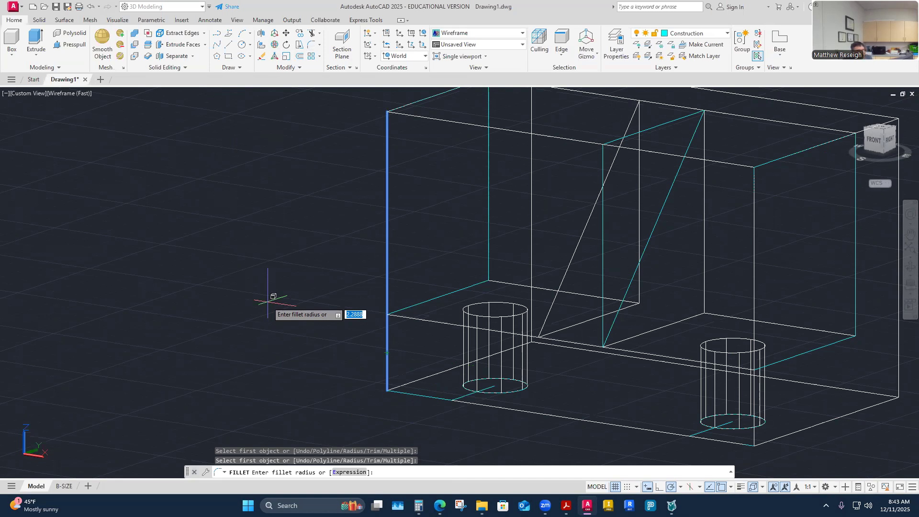
key("Escape")
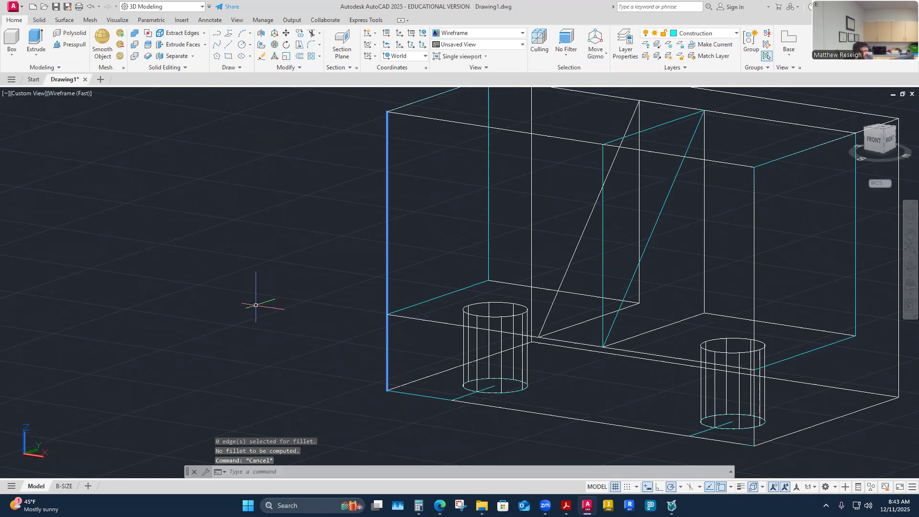
key("Escape")
key("Escape")
left_click(563, 255)
key("Escape")
key("Escape")
key("Escape")
left_click(565, 255)
key("Escape")
left_click(528, 332)
left_click(520, 314)
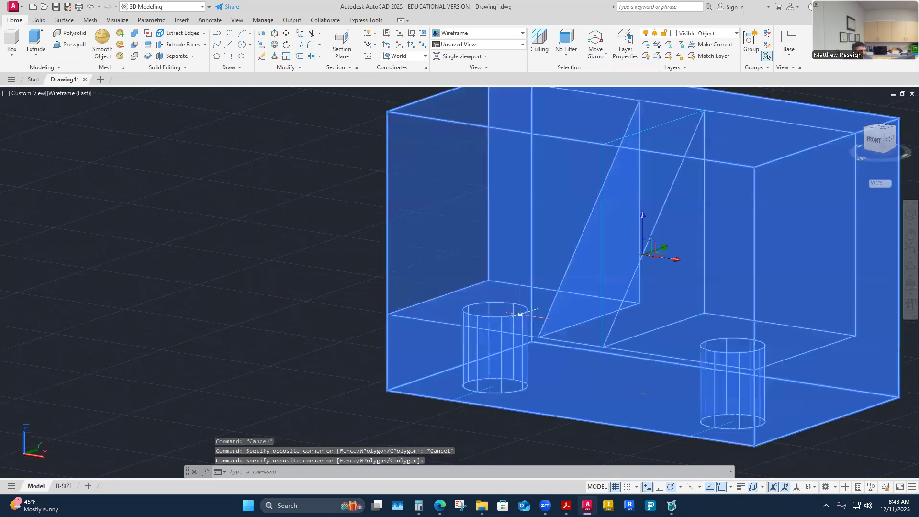
key("Escape")
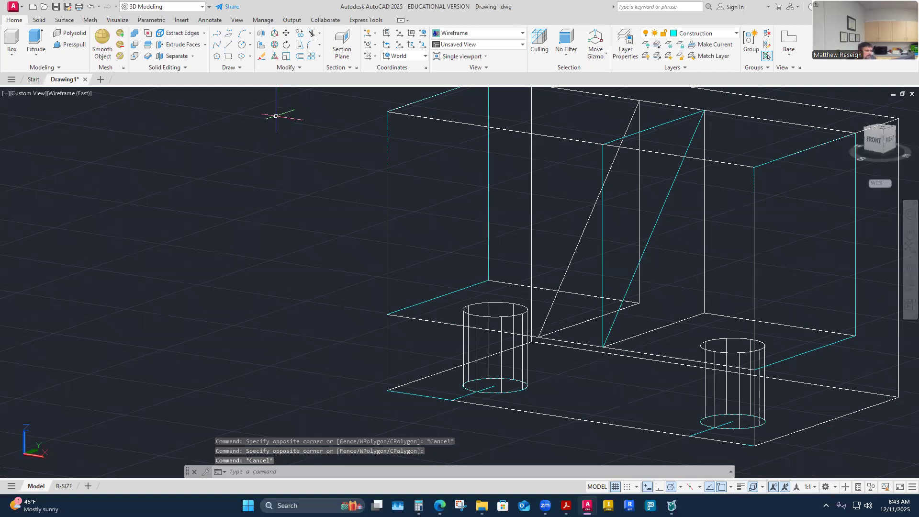
Step: Fillet the base's front left vertical edge with a .75 radius in the wireframe view
left_click(313, 45)
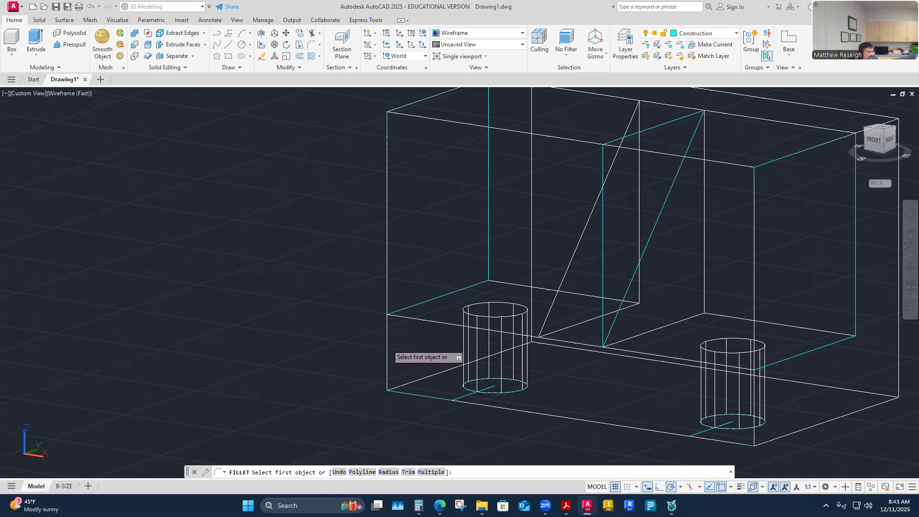
left_click(387, 346)
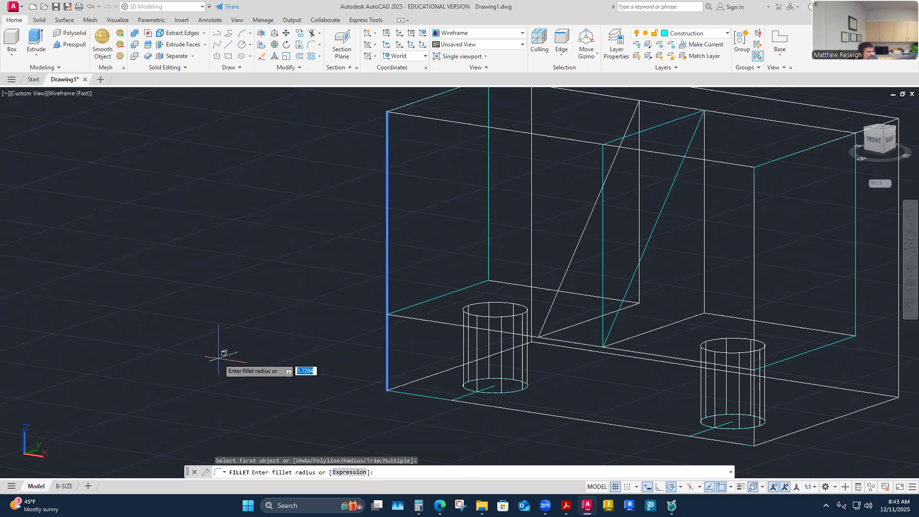
middle_click_drag(324, 361, 305, 344, "shift")
scroll(304, 335, "up", 3)
key("Return")
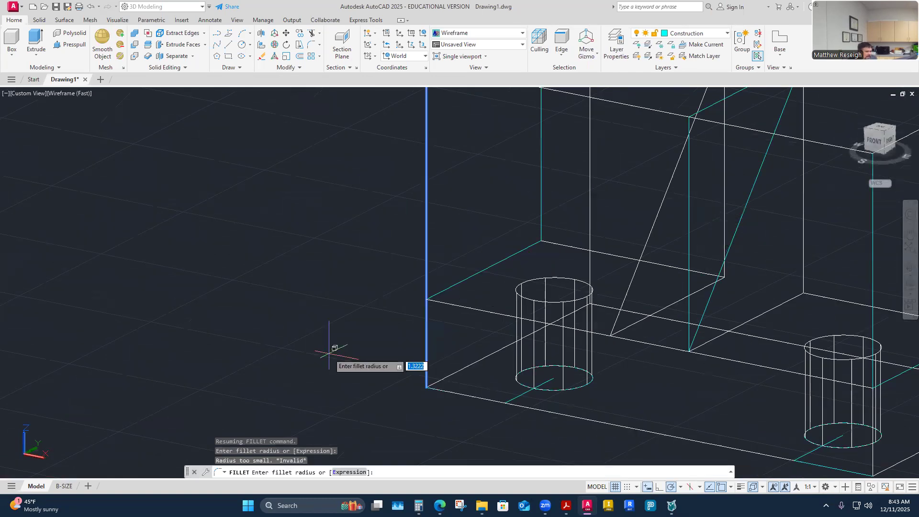
type(".75")
key("Return")
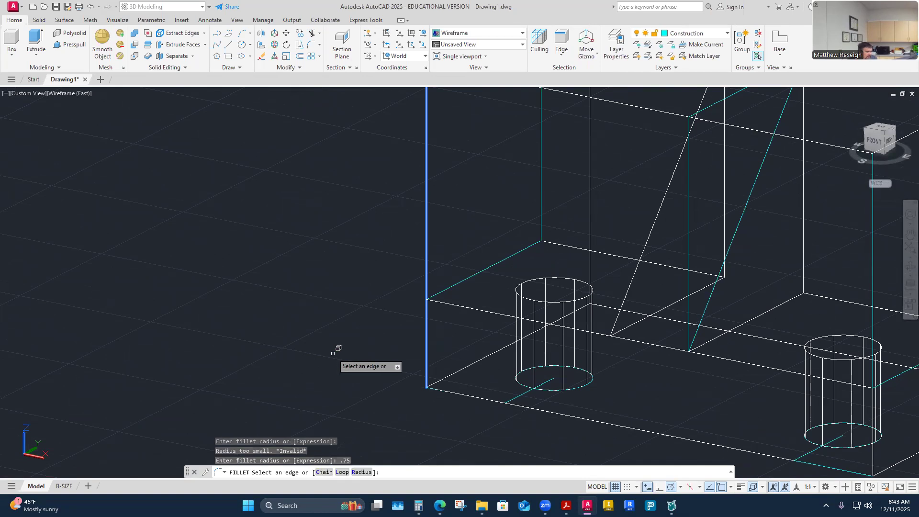
left_click(426, 339)
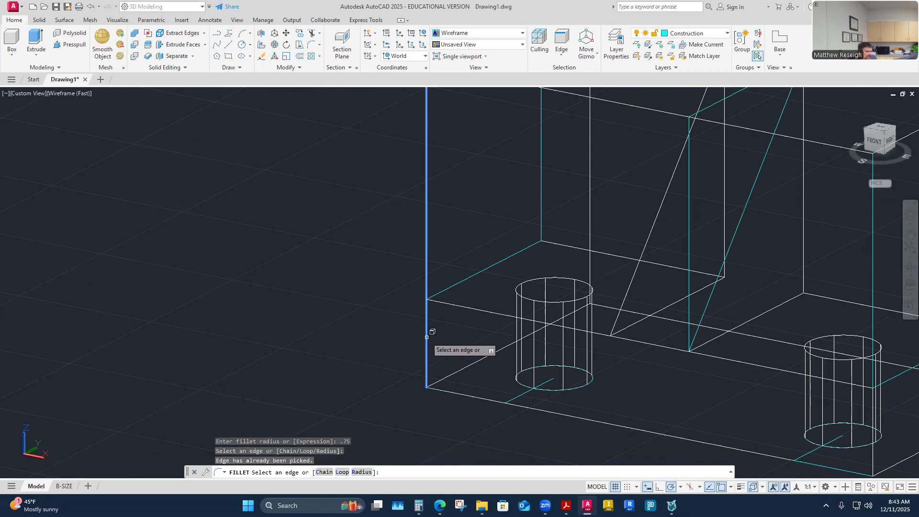
key("Return")
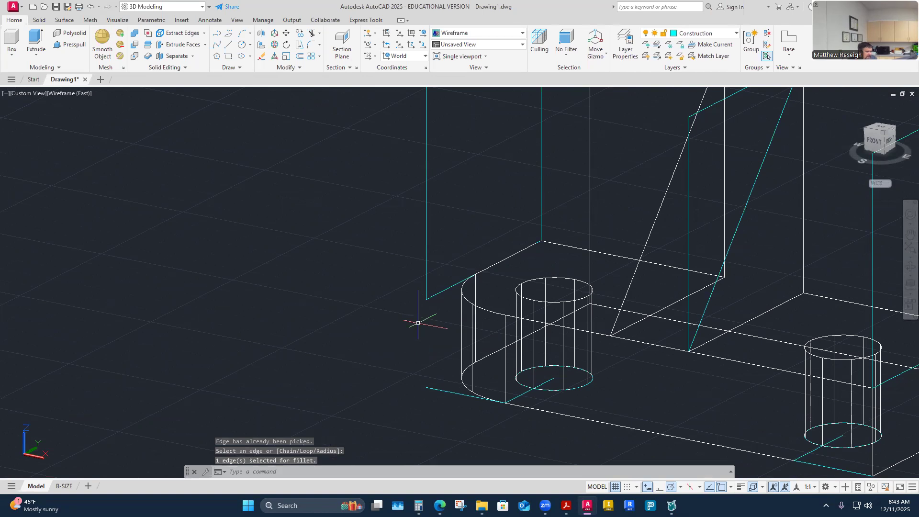
Step: Switch the model's visual style from the wireframe display to Shaded with edges
mouse_move(353, 329)
middle_mouse_down("shift")
mouse_move(266, 375)
mouse_move(353, 328)
mouse_move(348, 318)
mouse_move(349, 353)
mouse_move(157, 135)
middle_mouse_up("shift")
scroll(353, 328, "down", 3)
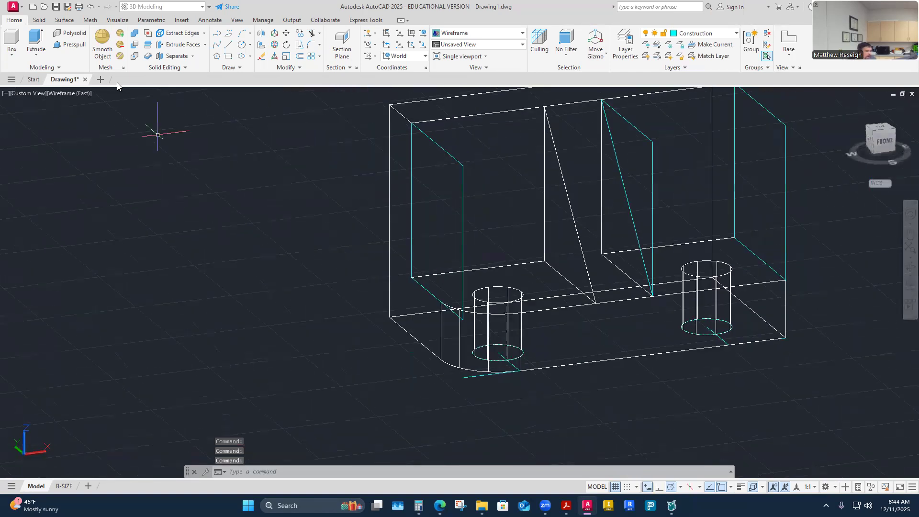
left_click(71, 93)
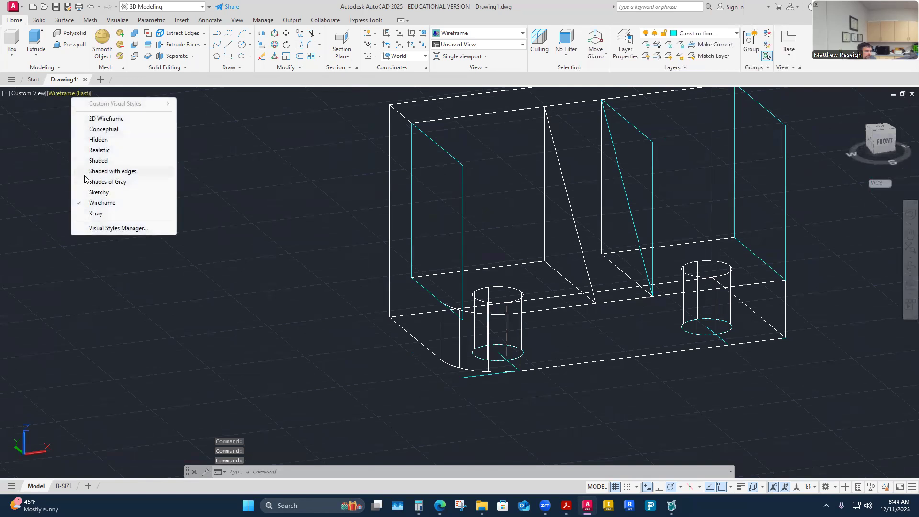
left_click(87, 177)
mouse_move(316, 329)
middle_mouse_down("shift")
mouse_move(489, 393)
mouse_move(455, 396)
mouse_move(399, 364)
middle_mouse_up("shift")
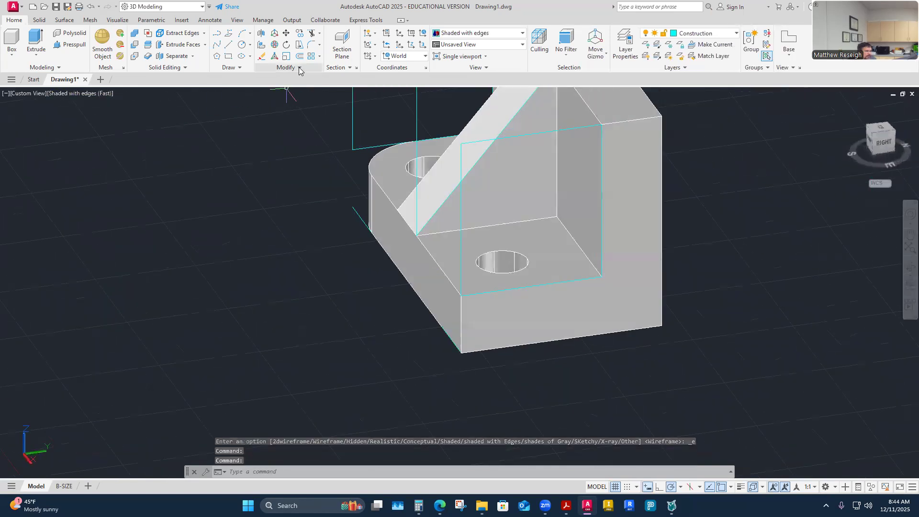
Step: Fillet the base's front right vertical edge with a .75 radius and inspect both rounded corners
left_click(308, 46)
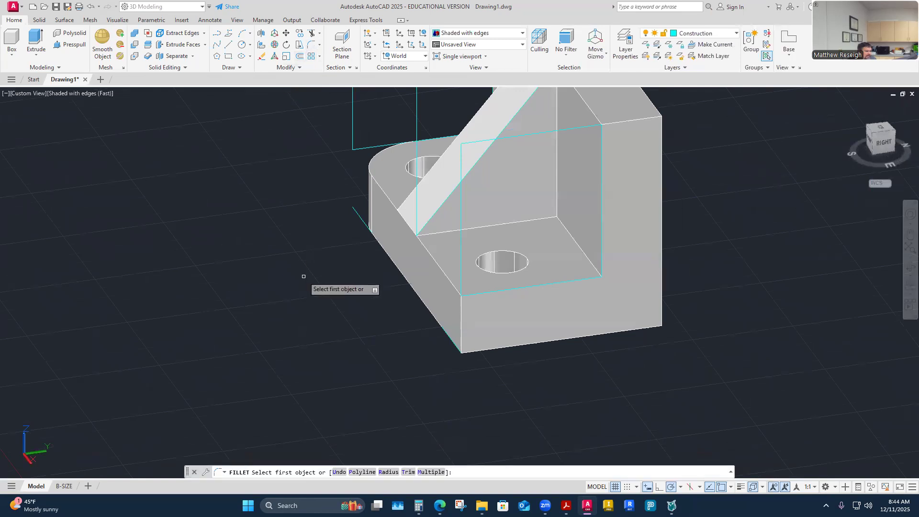
left_click(461, 327)
middle_click_drag(380, 372, 431, 372, "shift")
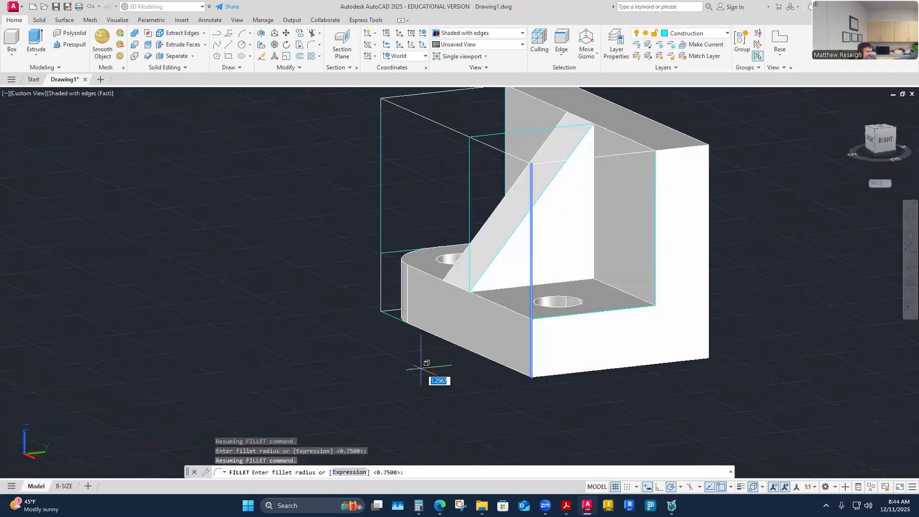
key("Return")
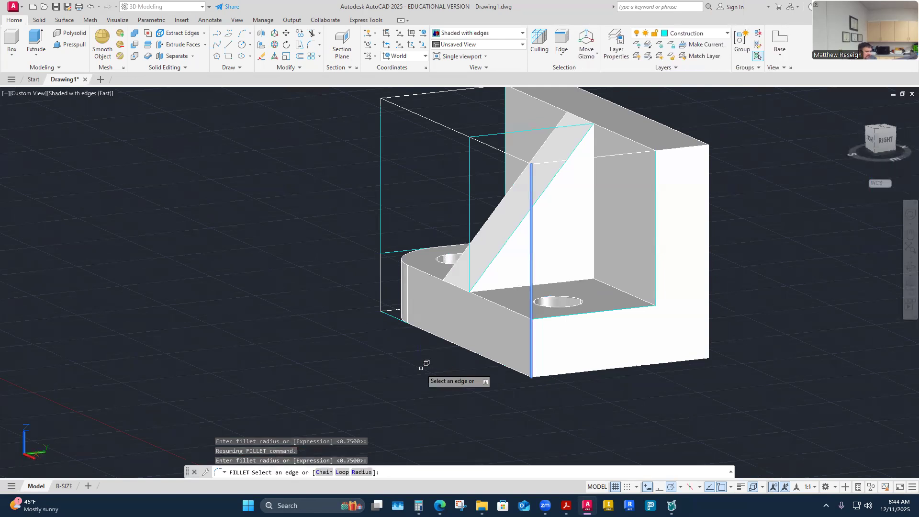
left_click(532, 346)
key("Return")
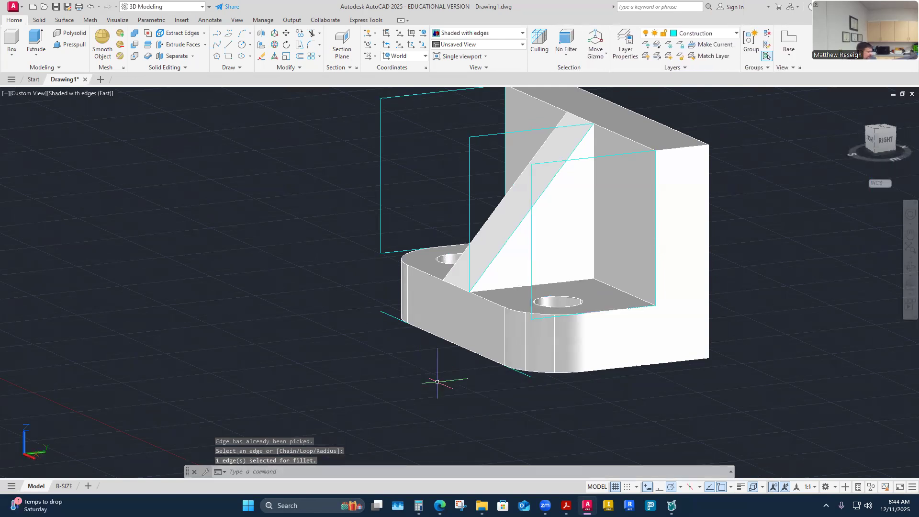
middle_click_drag(437, 382, 632, 342, "shift")
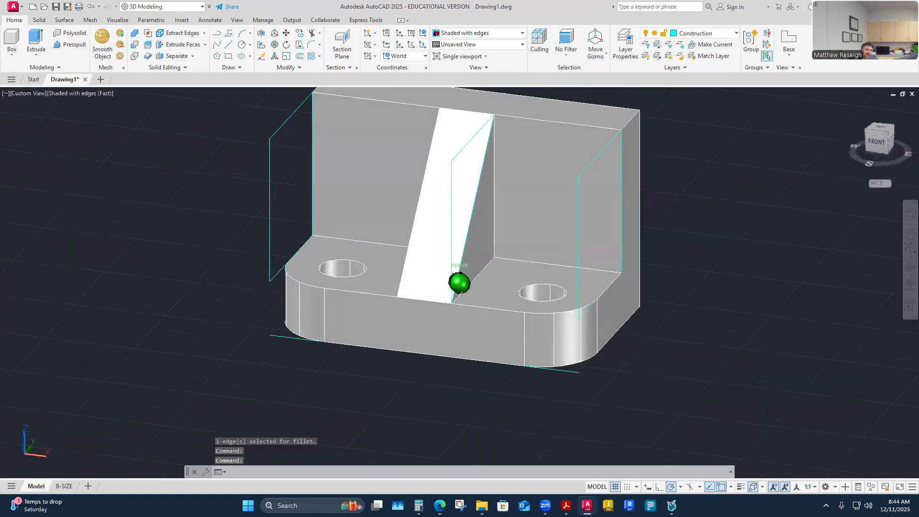
mouse_move(437, 382)
middle_mouse_down("shift")
mouse_move(550, 379)
mouse_move(612, 394)
mouse_move(646, 385)
mouse_move(440, 378)
mouse_move(430, 391)
mouse_move(427, 379)
mouse_move(437, 382)
mouse_move(427, 382)
middle_mouse_up("shift")
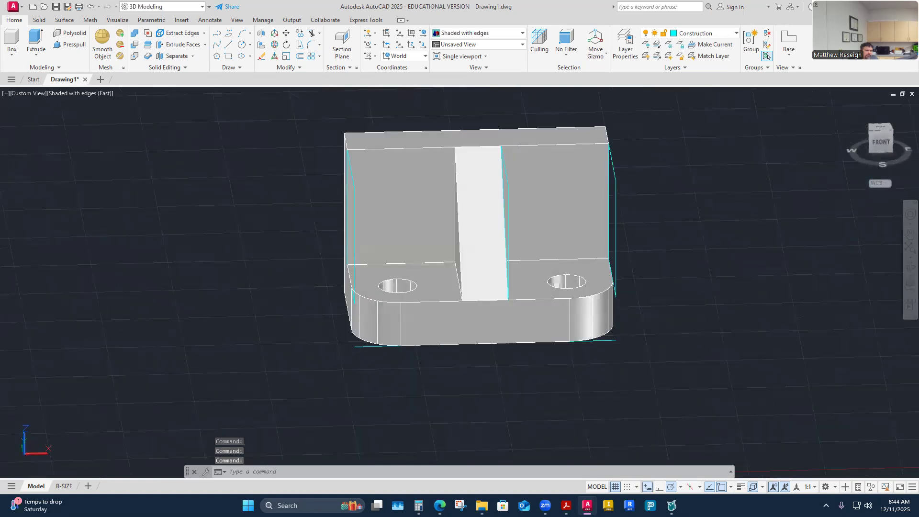
mouse_move(437, 382)
middle_mouse_down("shift")
mouse_move(468, 361)
mouse_move(460, 354)
middle_mouse_up("shift")
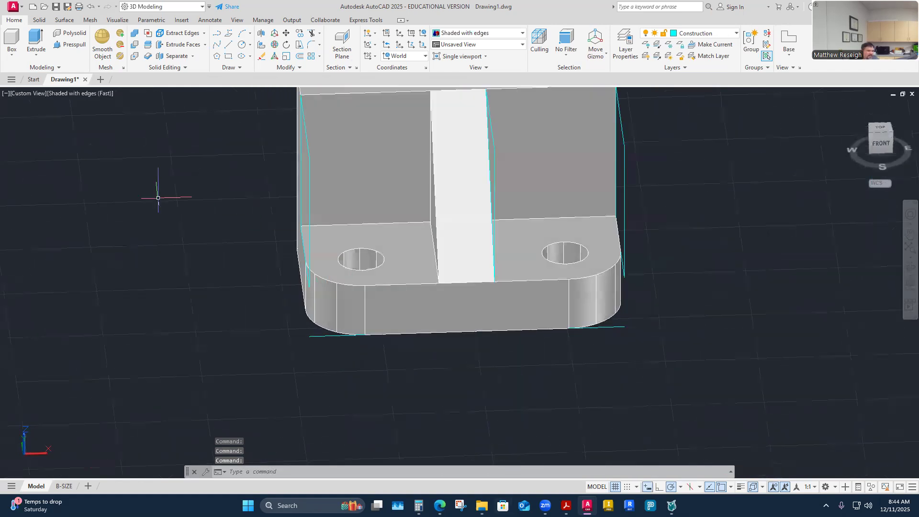
Step: Undo both .75 corner fillets on the base and the change to the shaded visual style
left_click(92, 7)
left_click(92, 7)
left_click(91, 7)
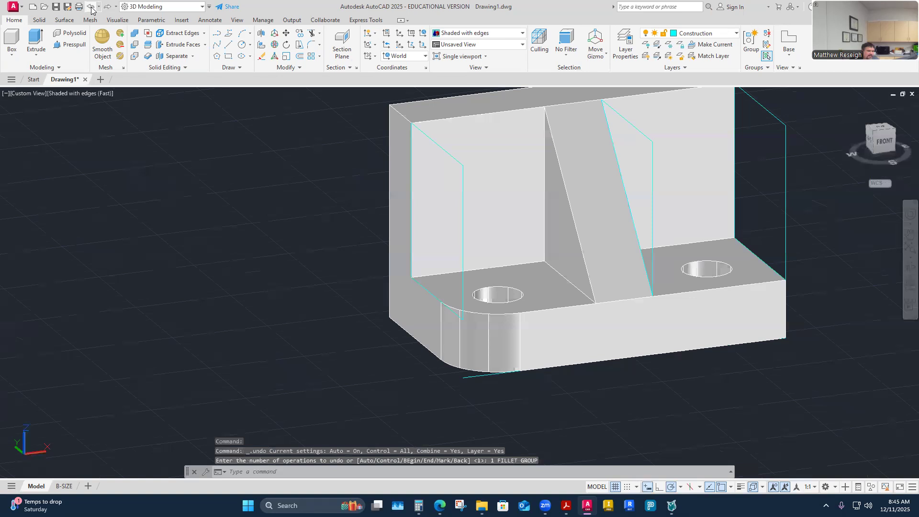
left_click(91, 7)
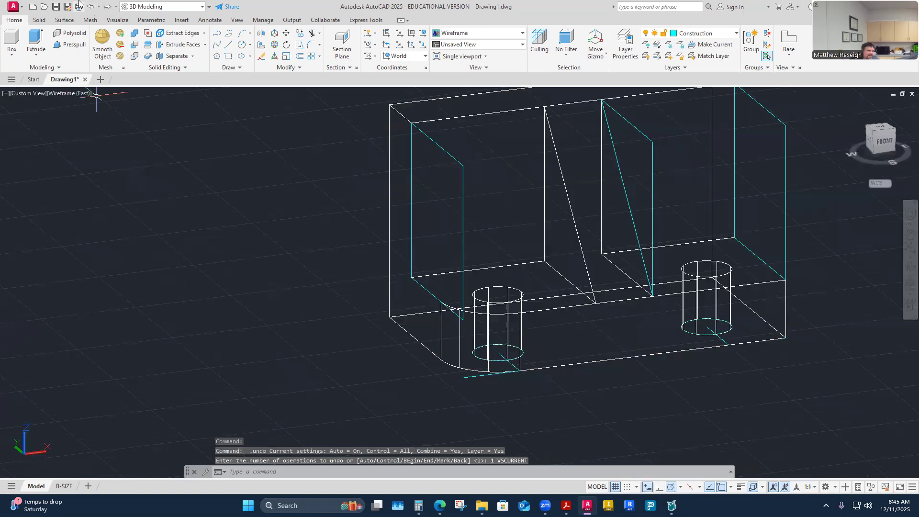
left_click(91, 7)
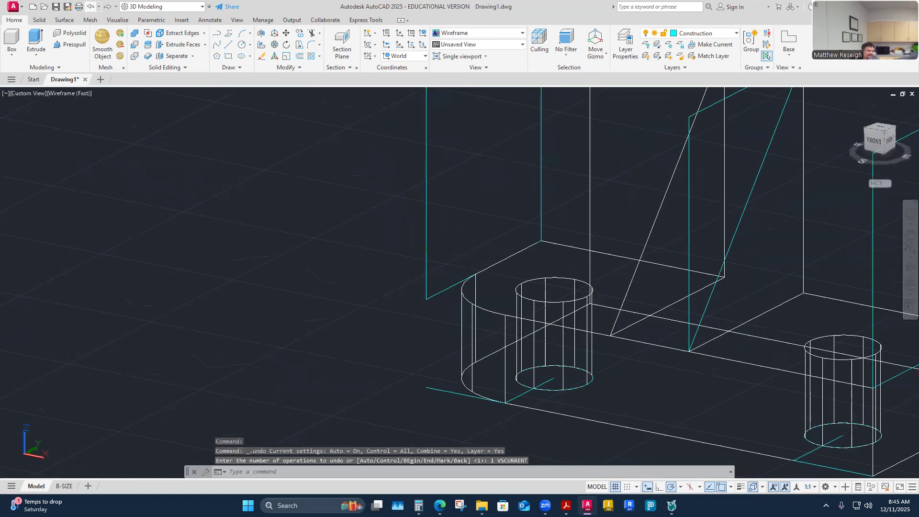
left_click(92, 6)
left_click(254, 373)
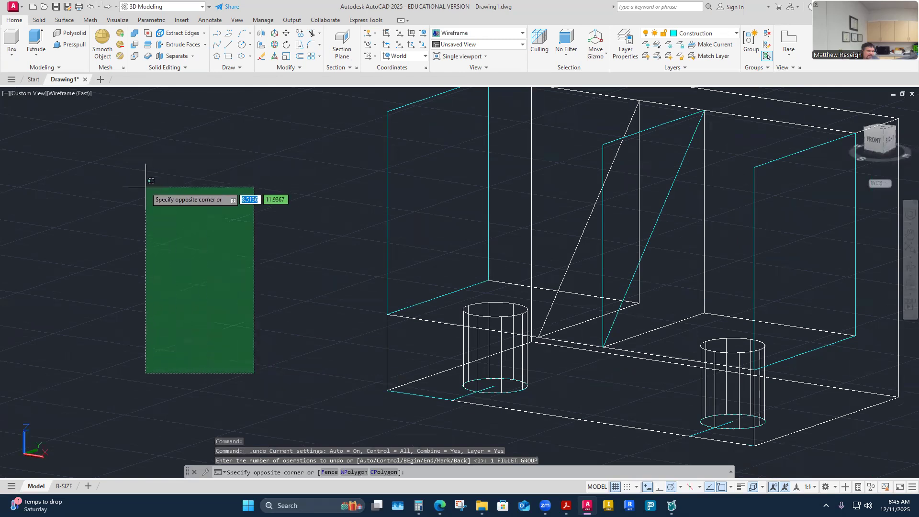
key("Escape")
key("Escape")
Step: Try the .75 radius fillet again on the base's front left vertical edge in the wireframe view
middle_click_drag(272, 290, 291, 431, "shift")
middle_click_drag(185, 310, 252, 334, "shift")
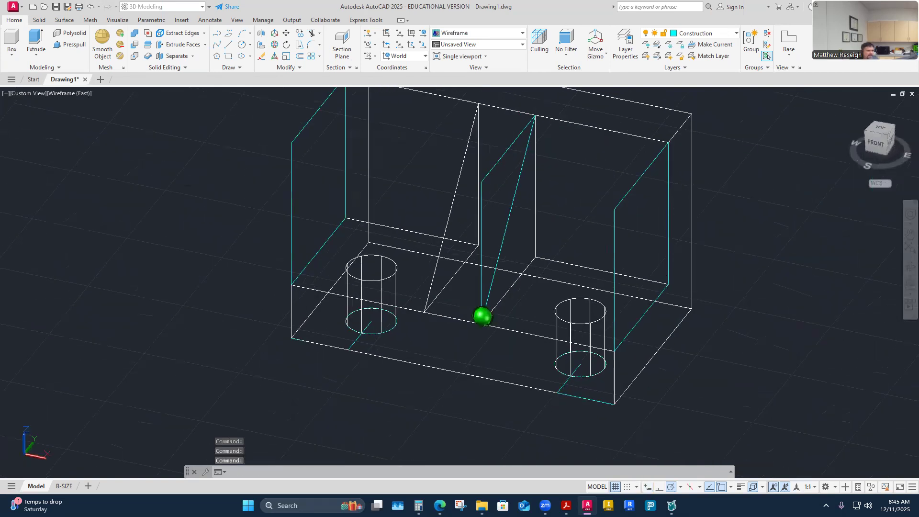
scroll(169, 267, "up", 1)
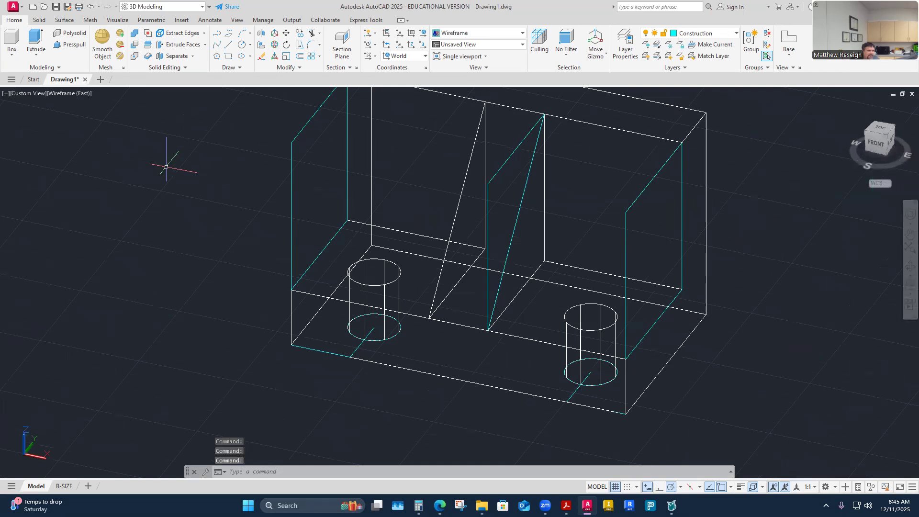
left_click(310, 46)
middle_click_drag(294, 285, 291, 287, "shift")
left_click(312, 45)
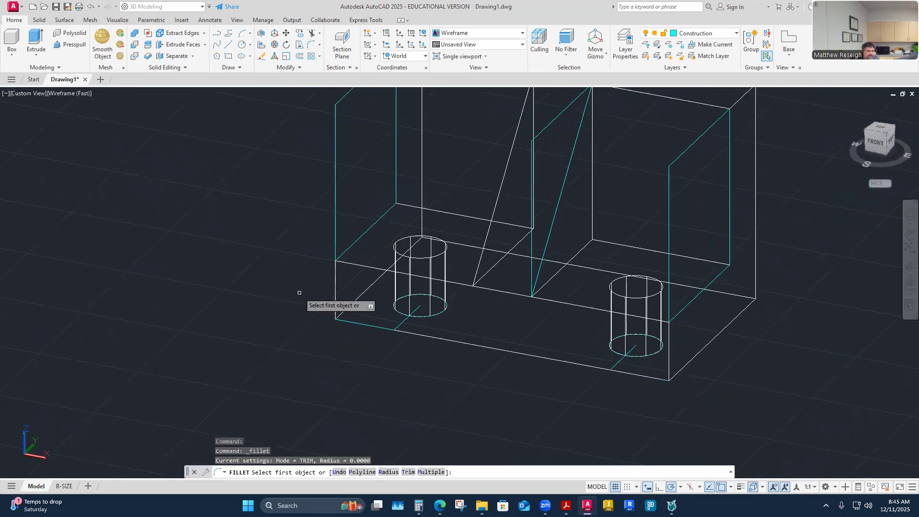
left_click(336, 281)
middle_click_drag(273, 329, 257, 345, "shift")
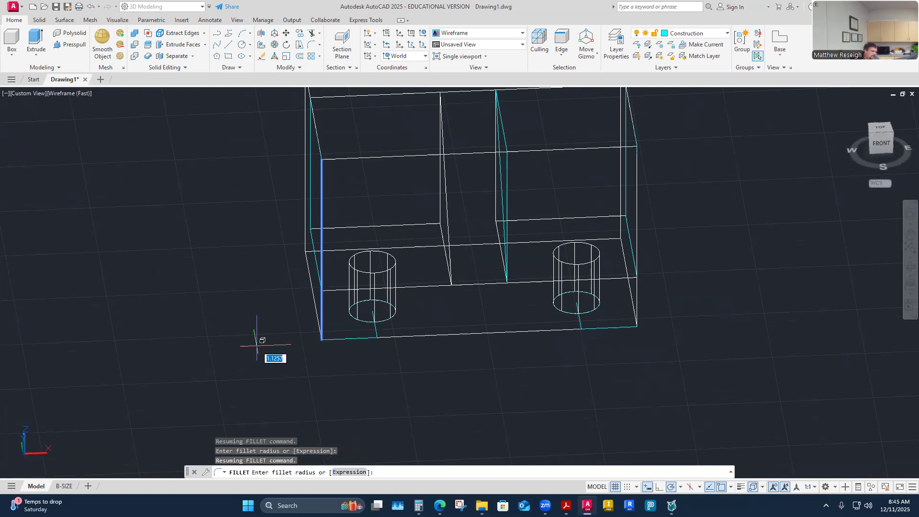
type("5")
key("Return")
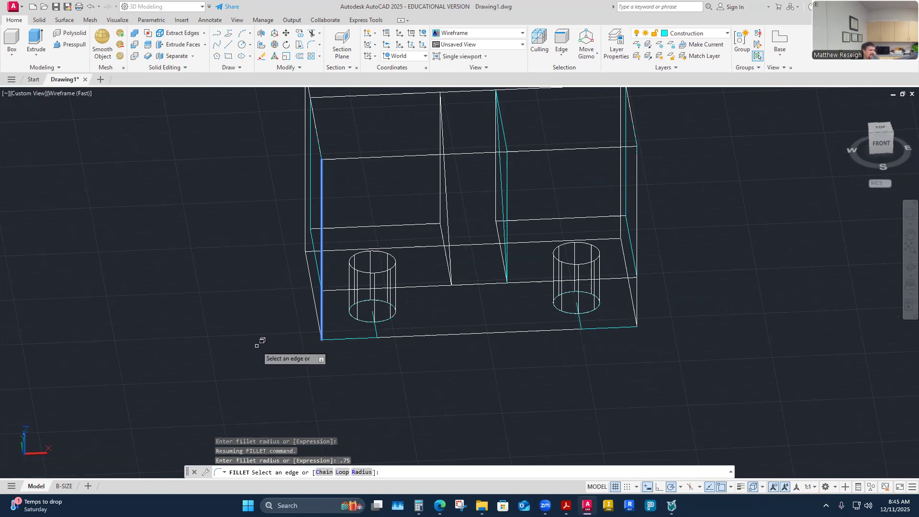
middle_click_drag(257, 345, 256, 346, "shift")
key("Return")
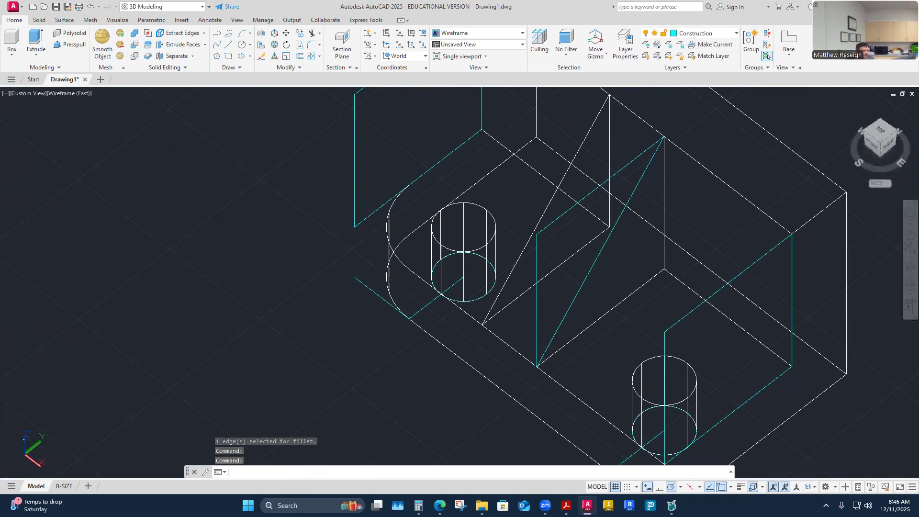
Step: Undo the .75 fillet on the base's front left corner
key("Escape")
key("Escape")
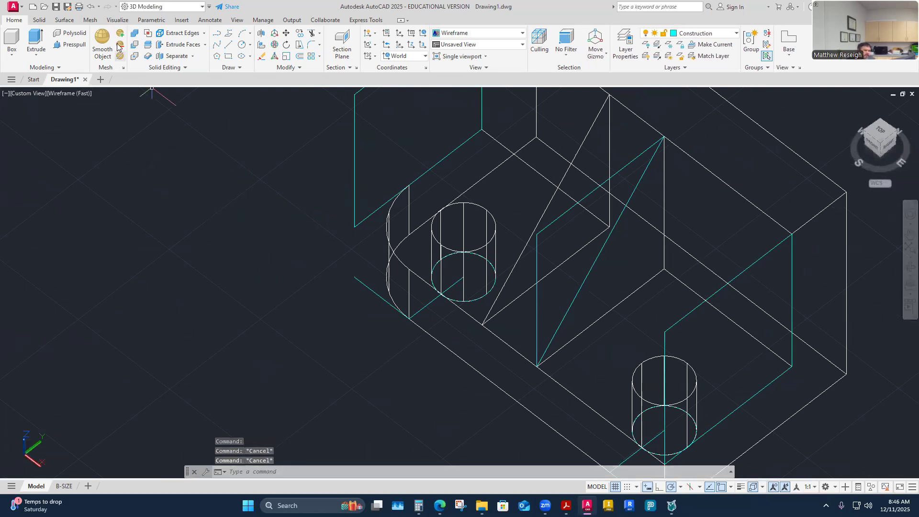
left_click(90, 8)
left_click(90, 8)
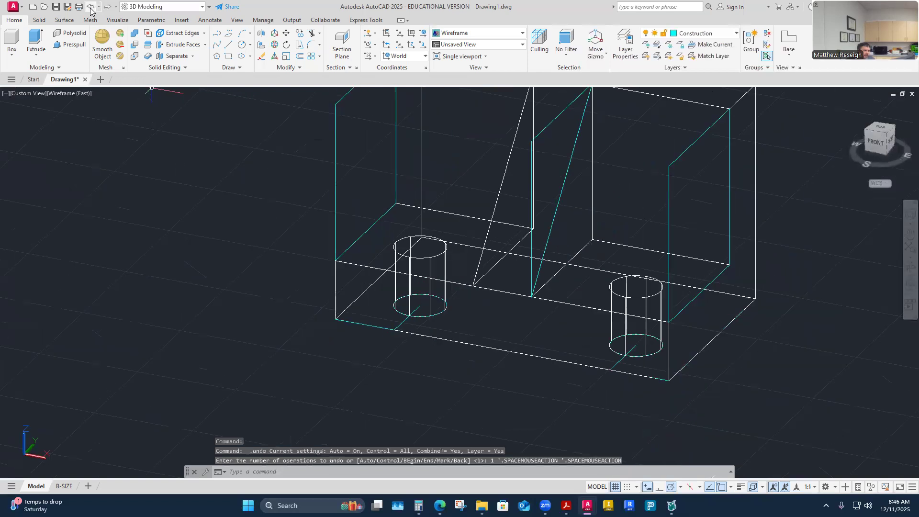
Step: Switch the model's visual style to Shaded with edges
left_click(70, 93)
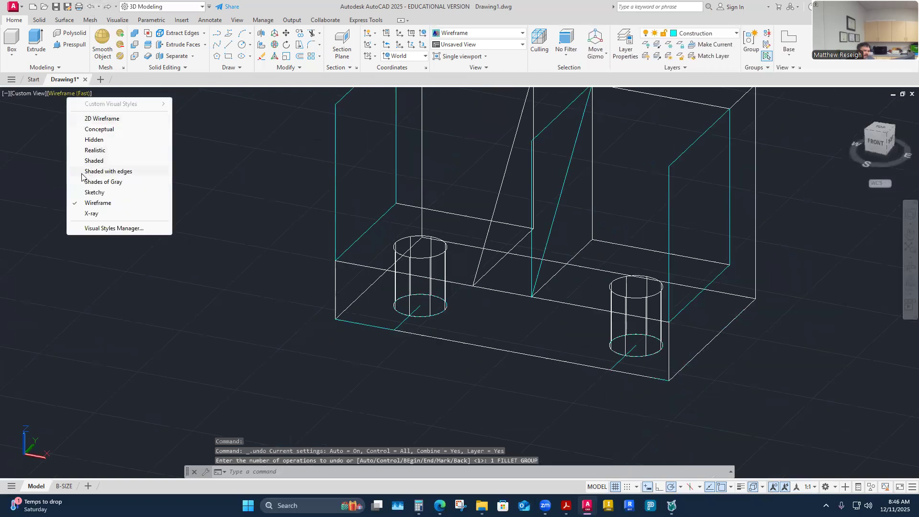
left_click(84, 171)
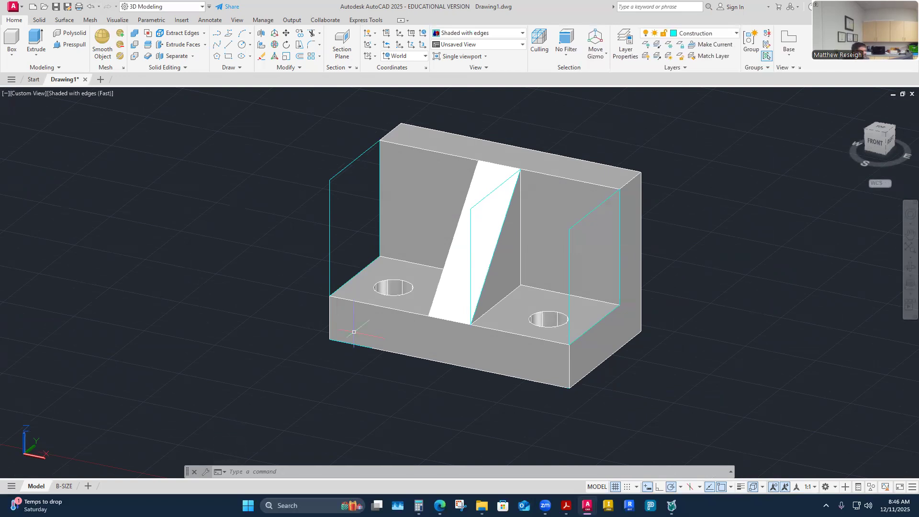
mouse_move(386, 367)
middle_mouse_down("shift")
mouse_move(398, 367)
mouse_move(381, 395)
mouse_move(382, 380)
middle_mouse_up("shift")
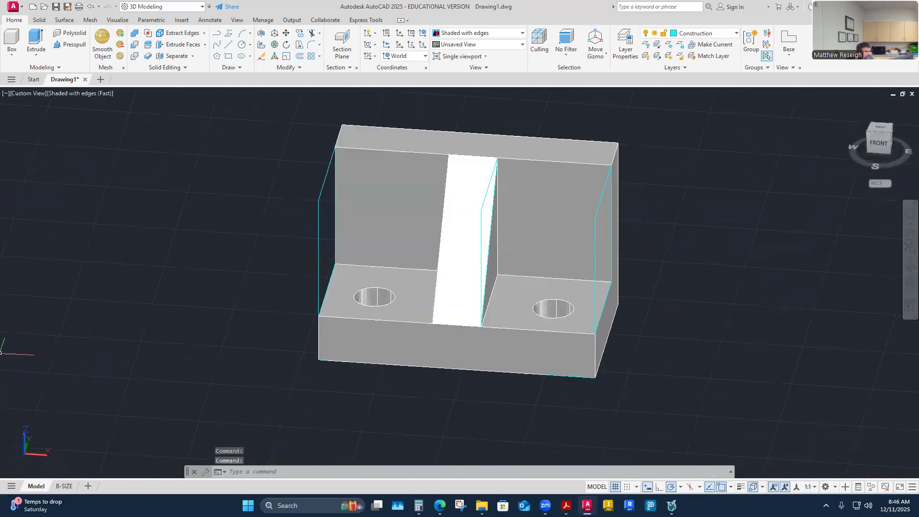